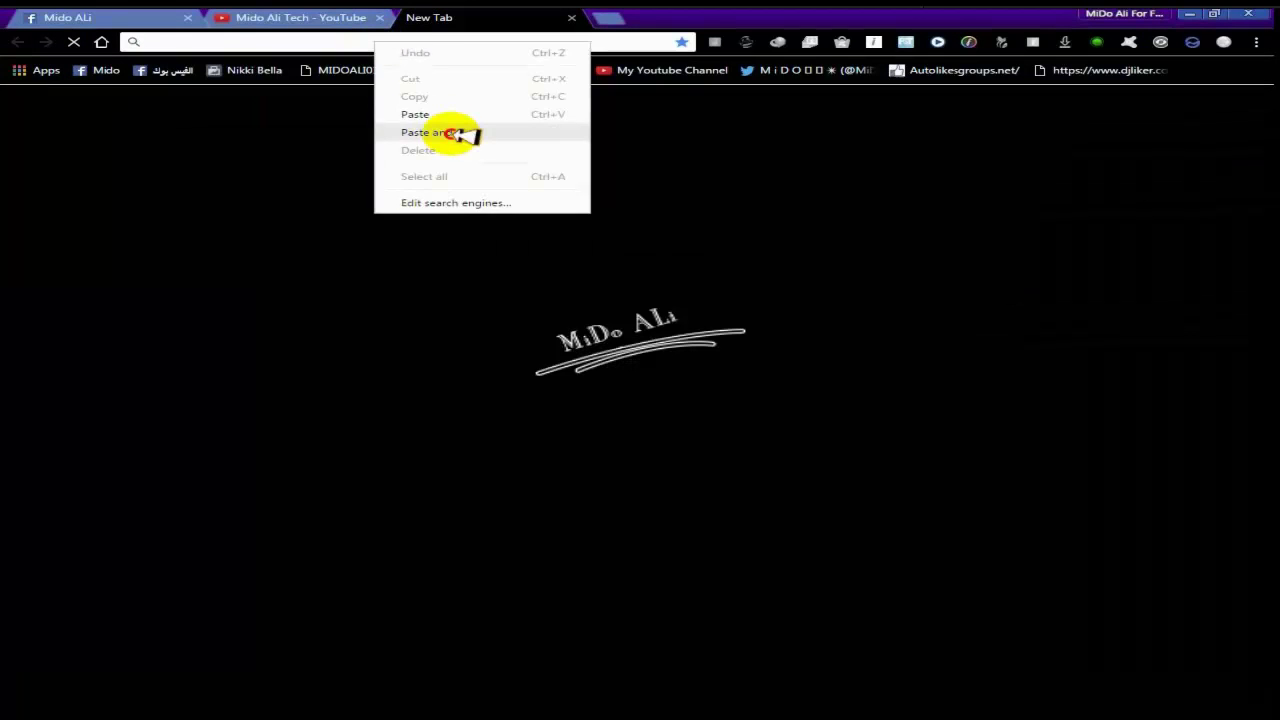
click(451, 131)
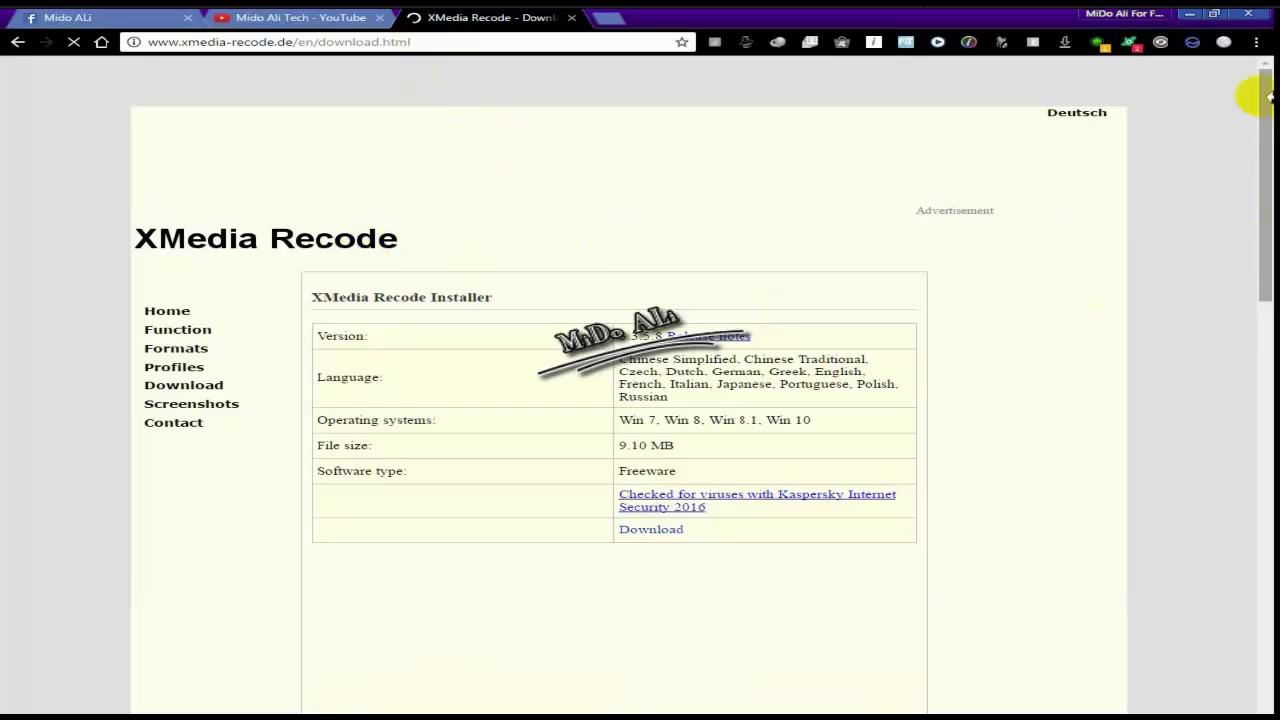
scroll(586, 408, down, 5)
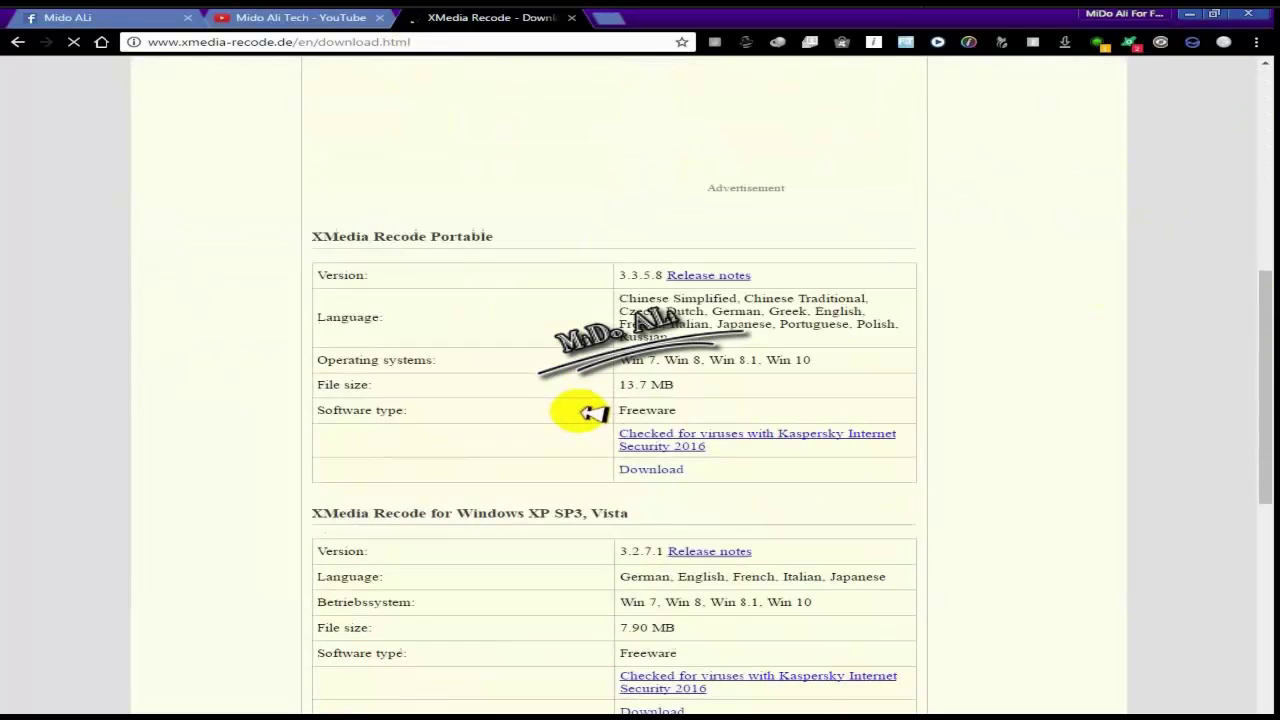
scroll(590, 414, down, 3)
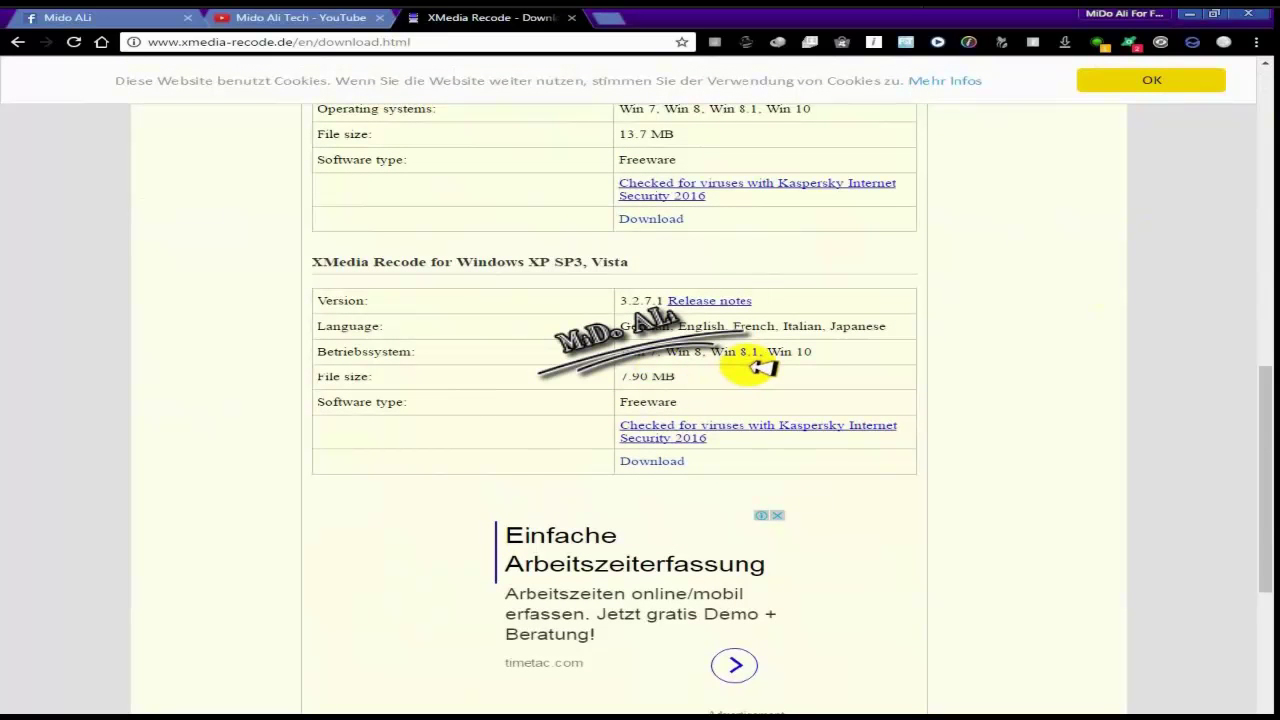
Step: Try to download the XMedia Recode 3.2.7.1 installer for Windows XP SP3, Vista, and dismiss the download dialogs
click(645, 461)
click(580, 431)
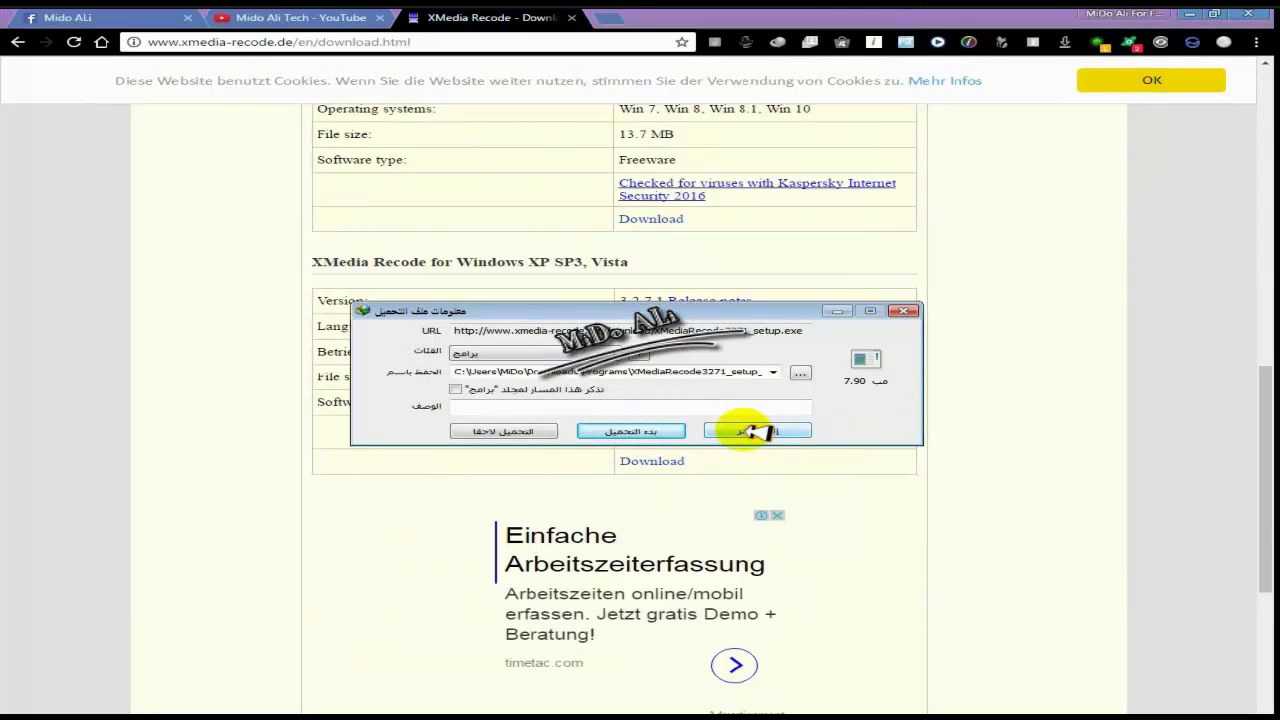
click(757, 431)
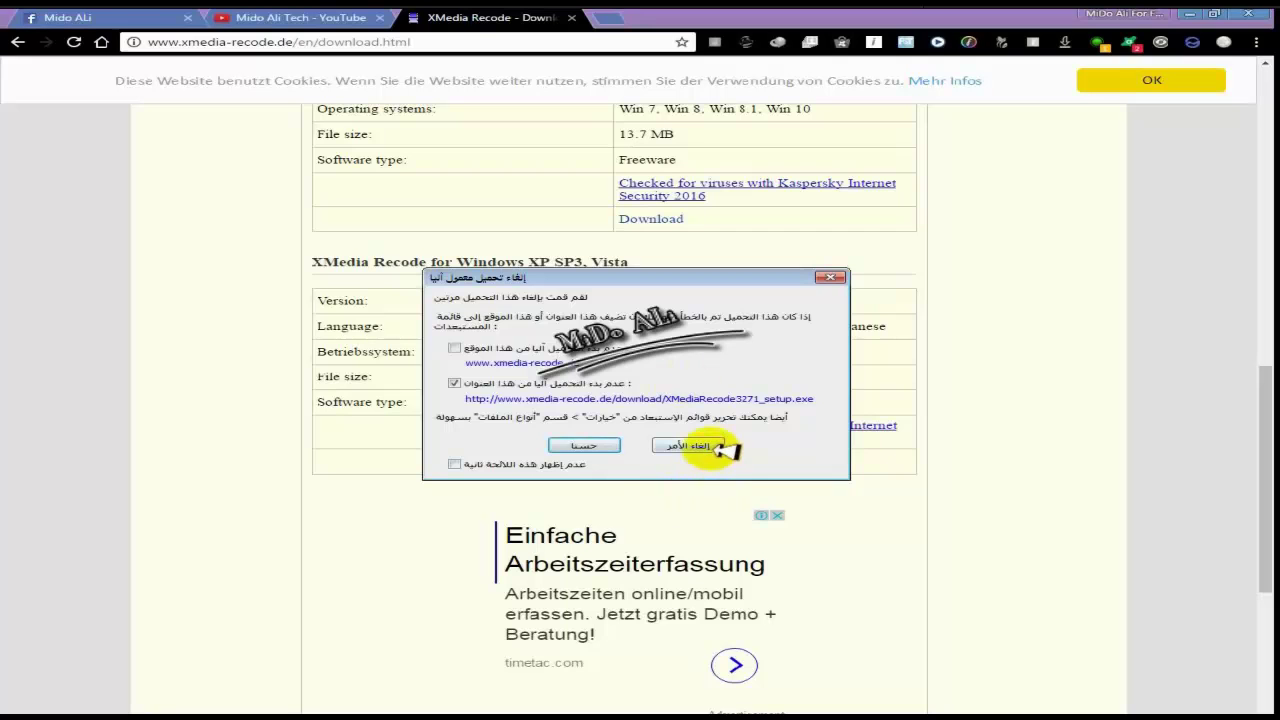
click(690, 445)
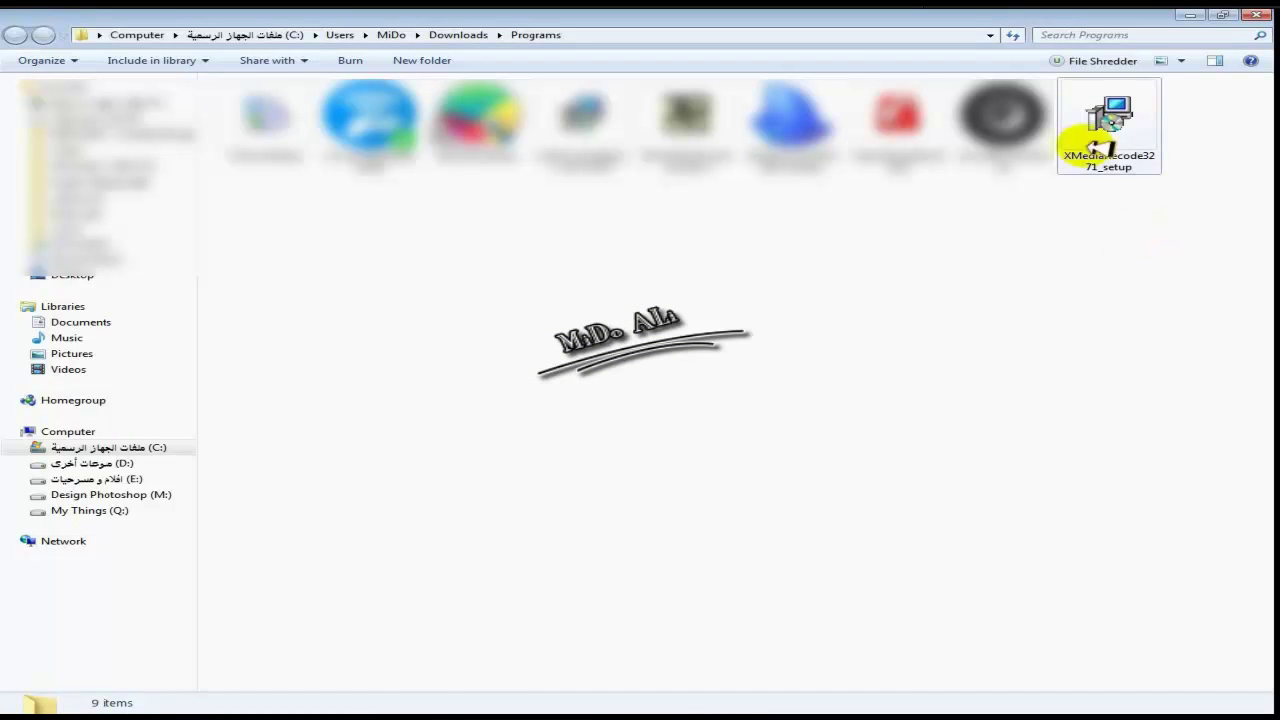
Step: Run the XMediaRecode3271_setup installer from the downloads folder and accept its license agreement
click(1140, 128)
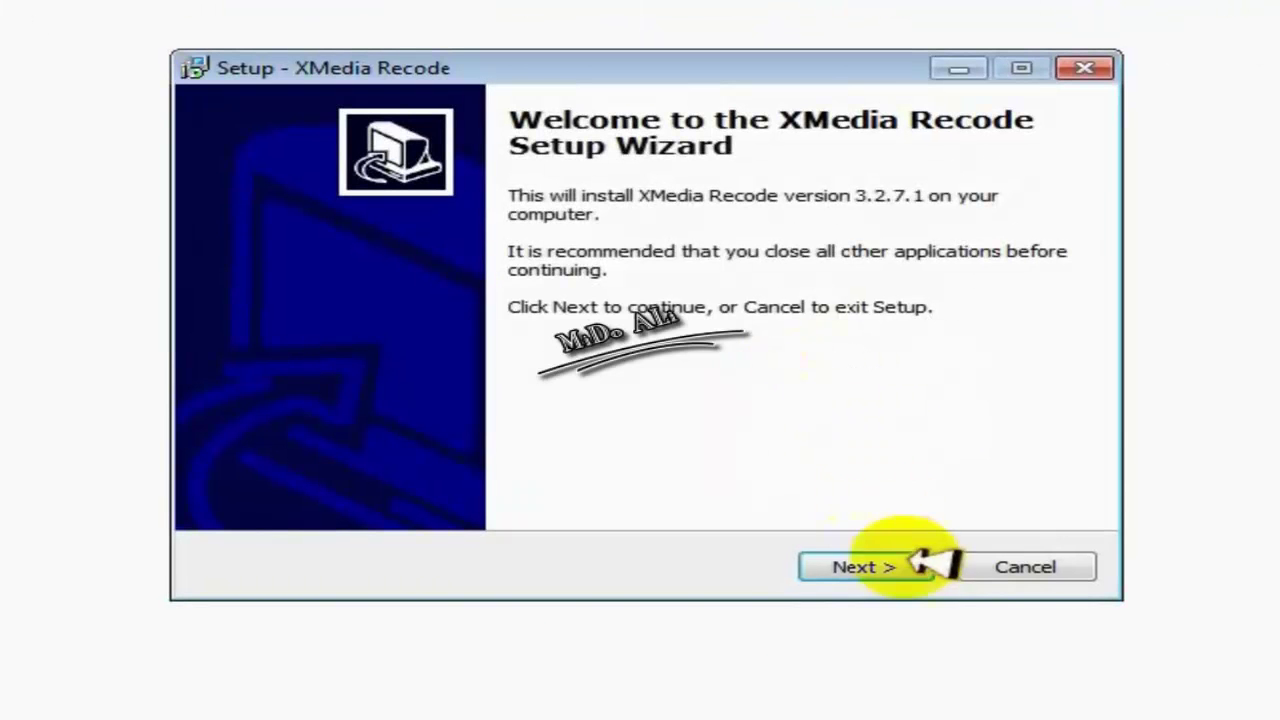
click(877, 565)
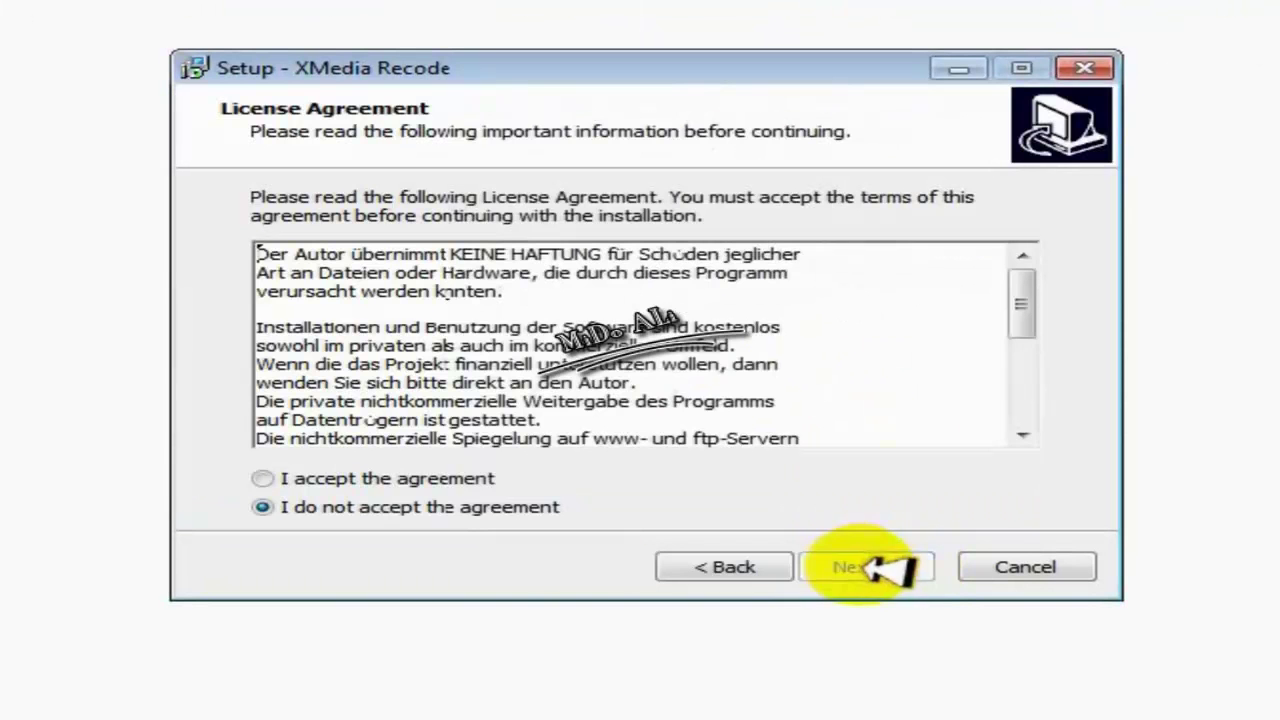
click(450, 480)
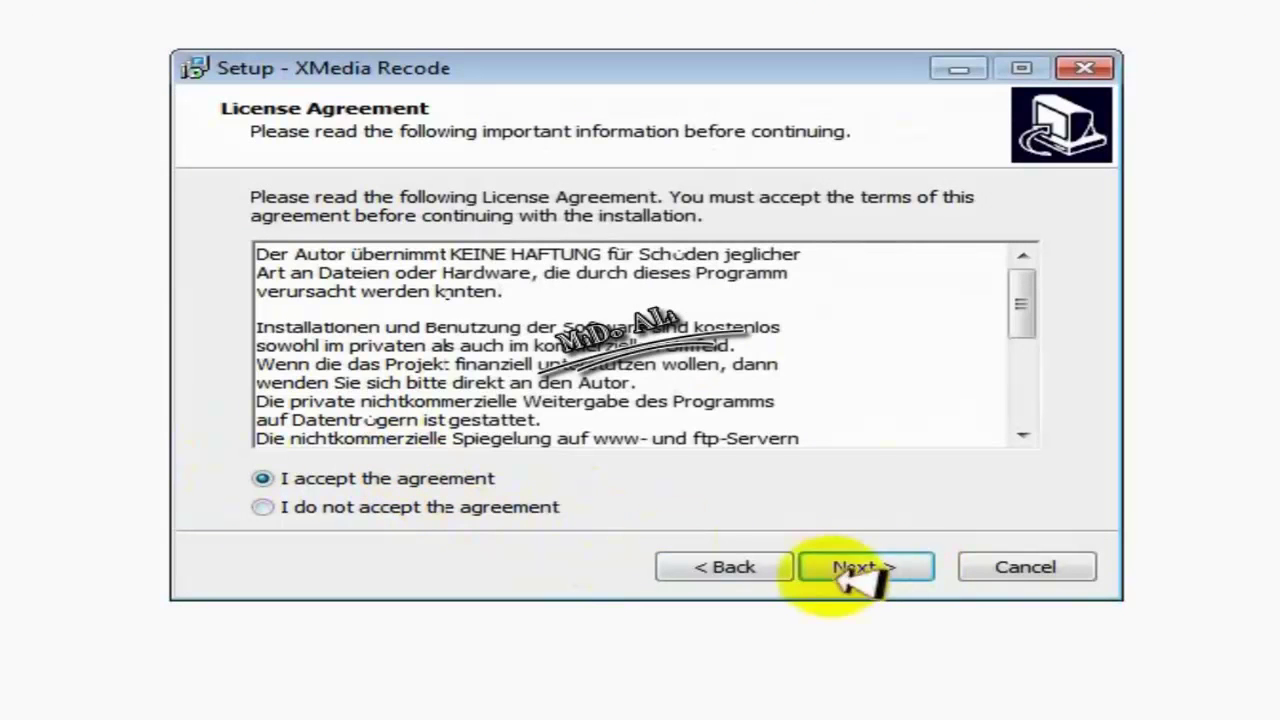
click(850, 570)
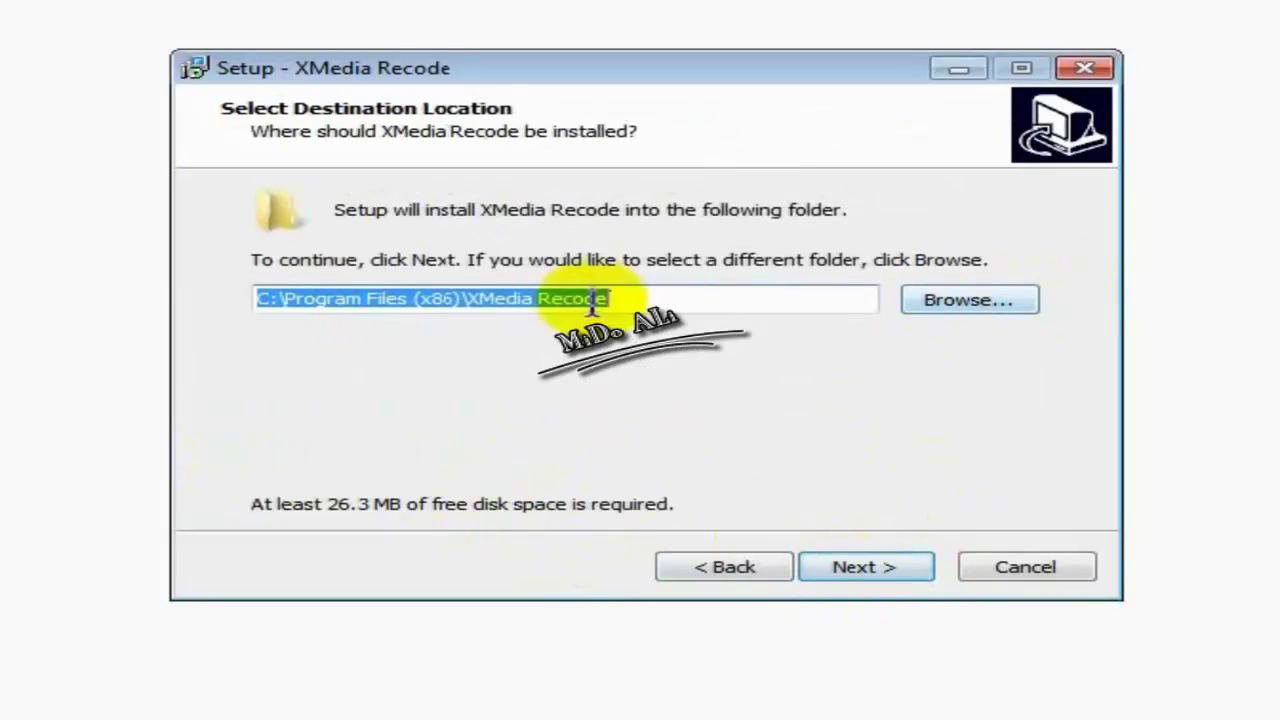
Step: Install XMedia Recode with the default folders and a desktop icon, and finish the setup
click(866, 567)
click(866, 567)
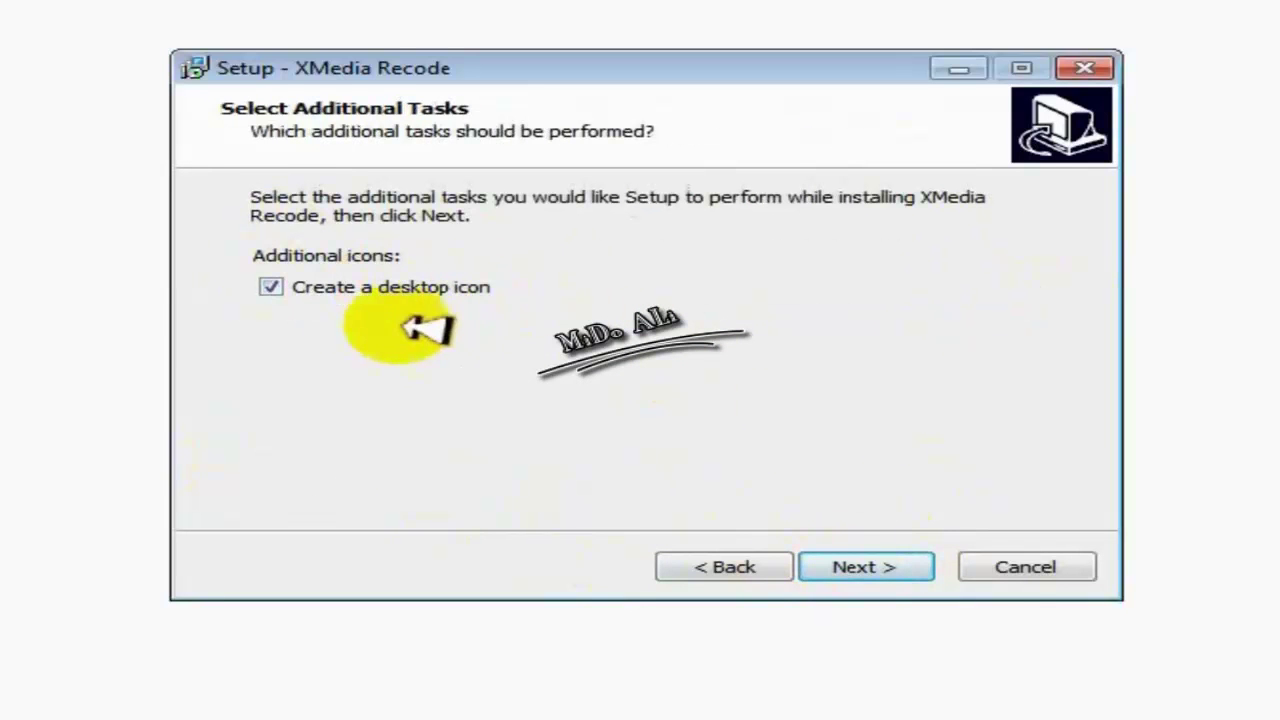
click(848, 568)
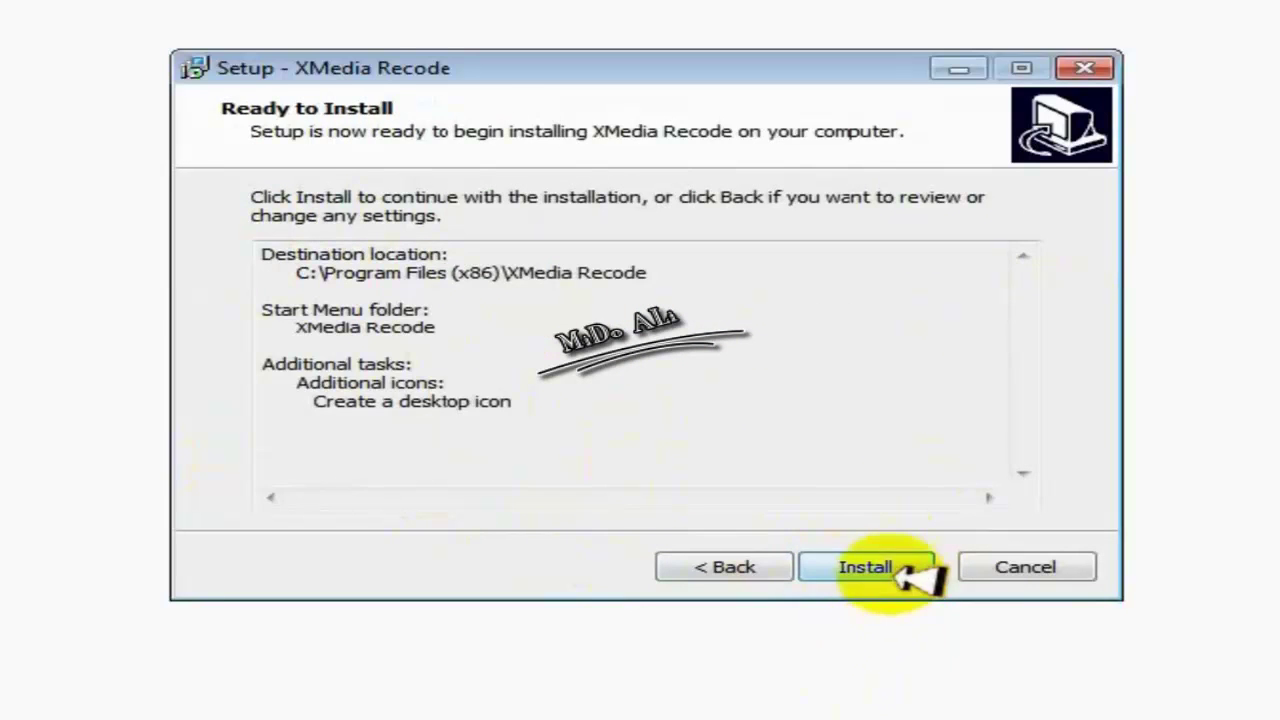
click(890, 575)
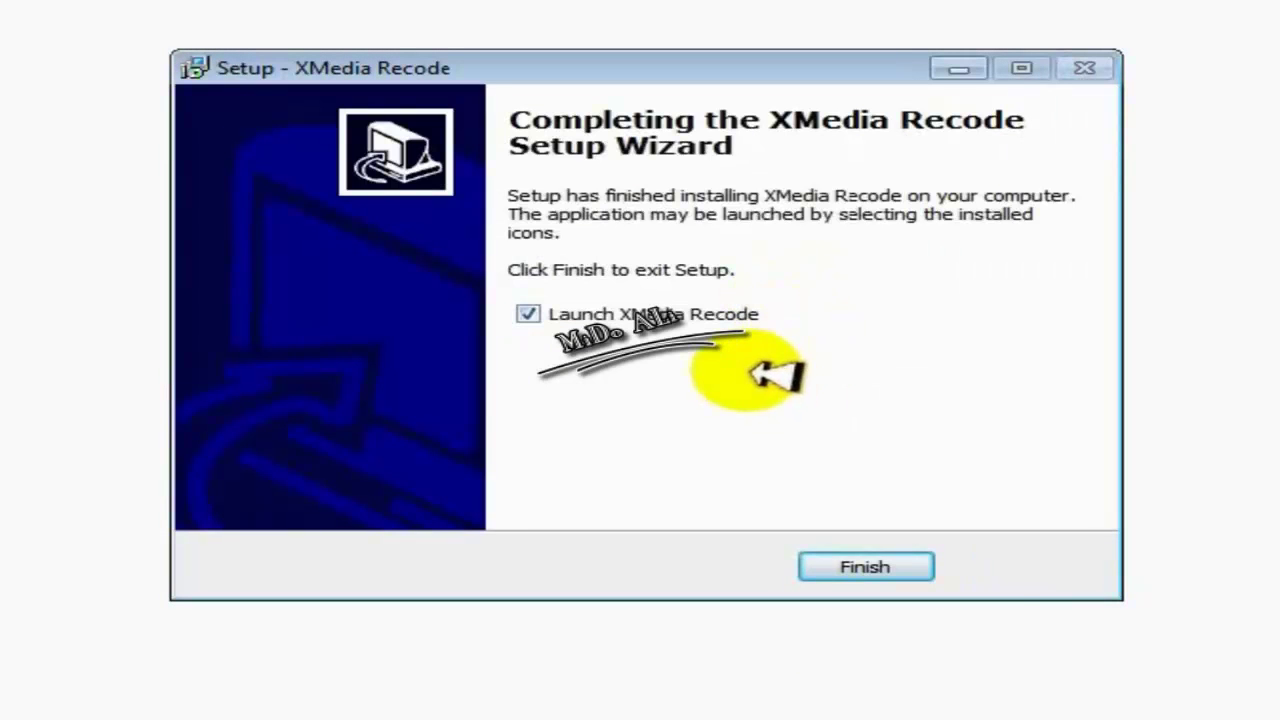
click(920, 571)
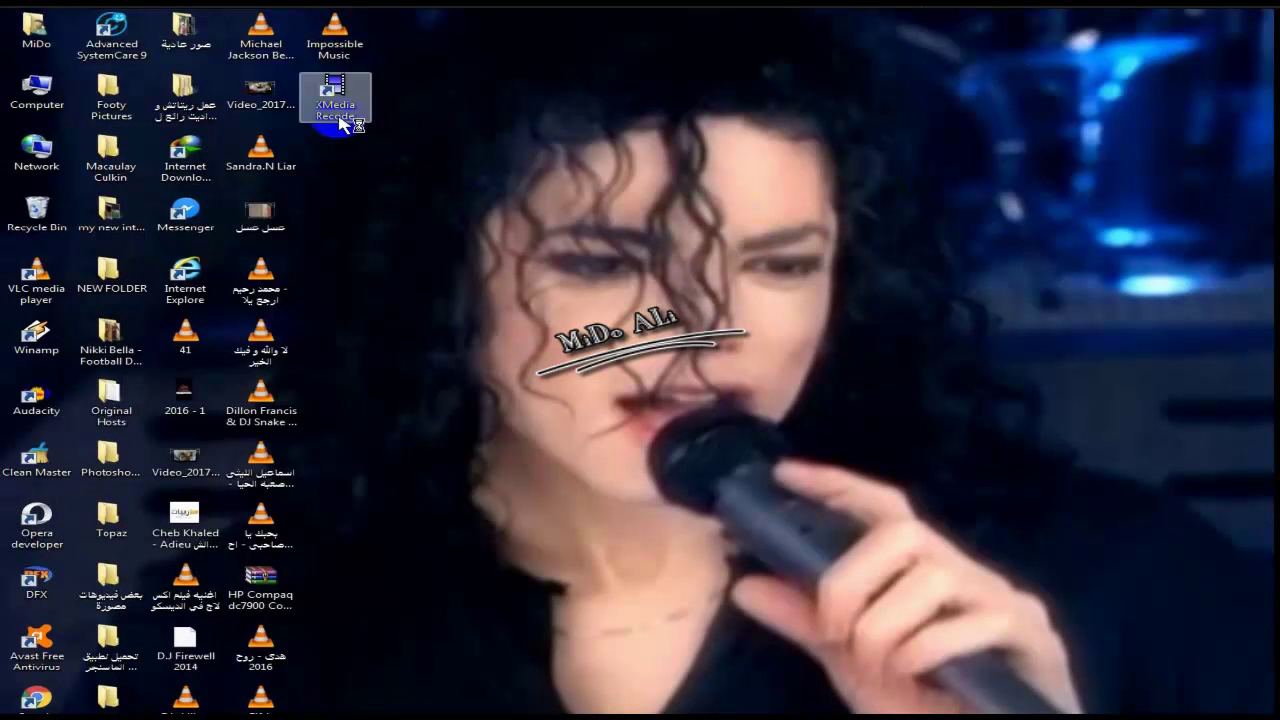
Step: Launch XMedia Recode from its desktop shortcut and decline downloading the newer version
drag(360, 172, 338, 98)
double_click(335, 90)
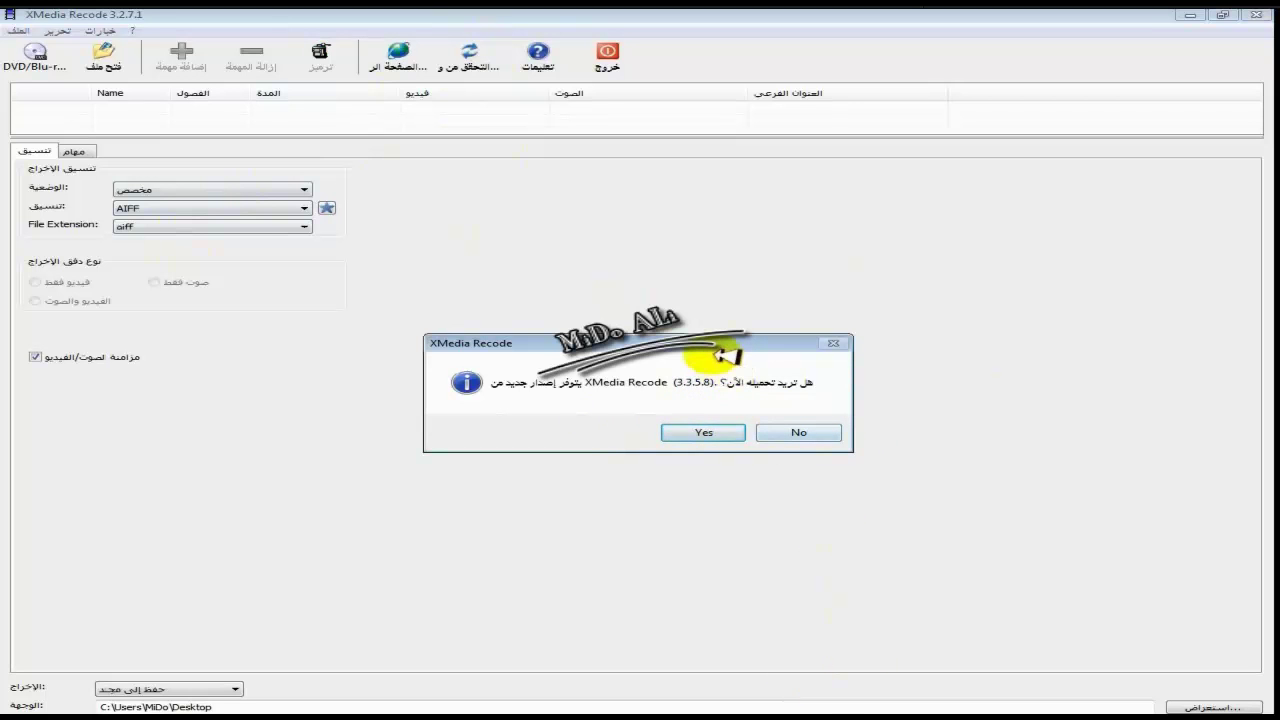
click(812, 432)
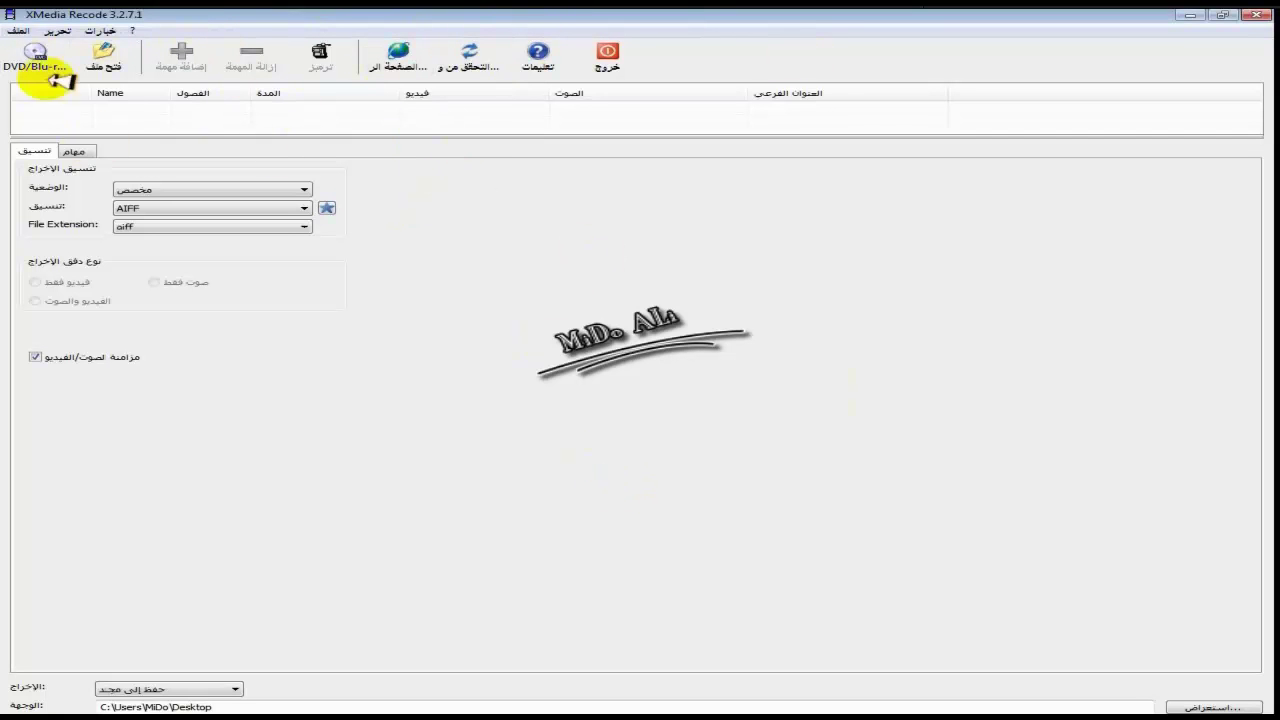
click(20, 29)
mouse_move(100, 30)
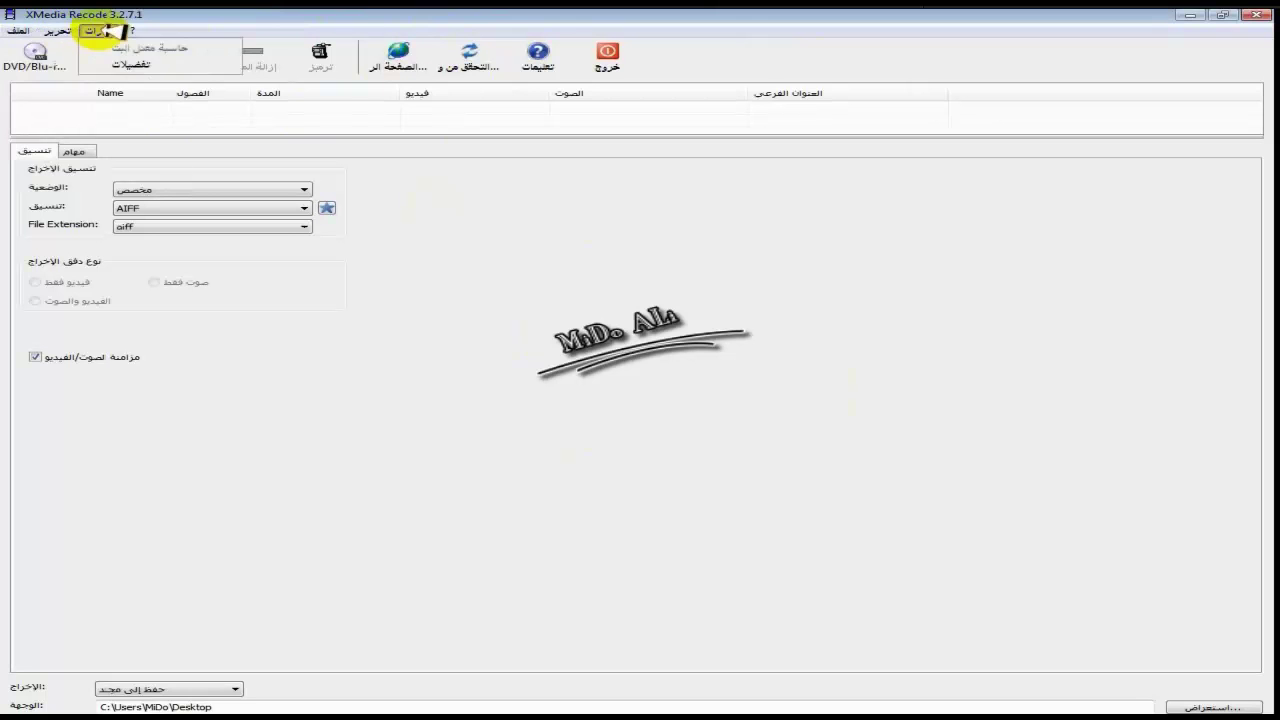
mouse_move(27, 31)
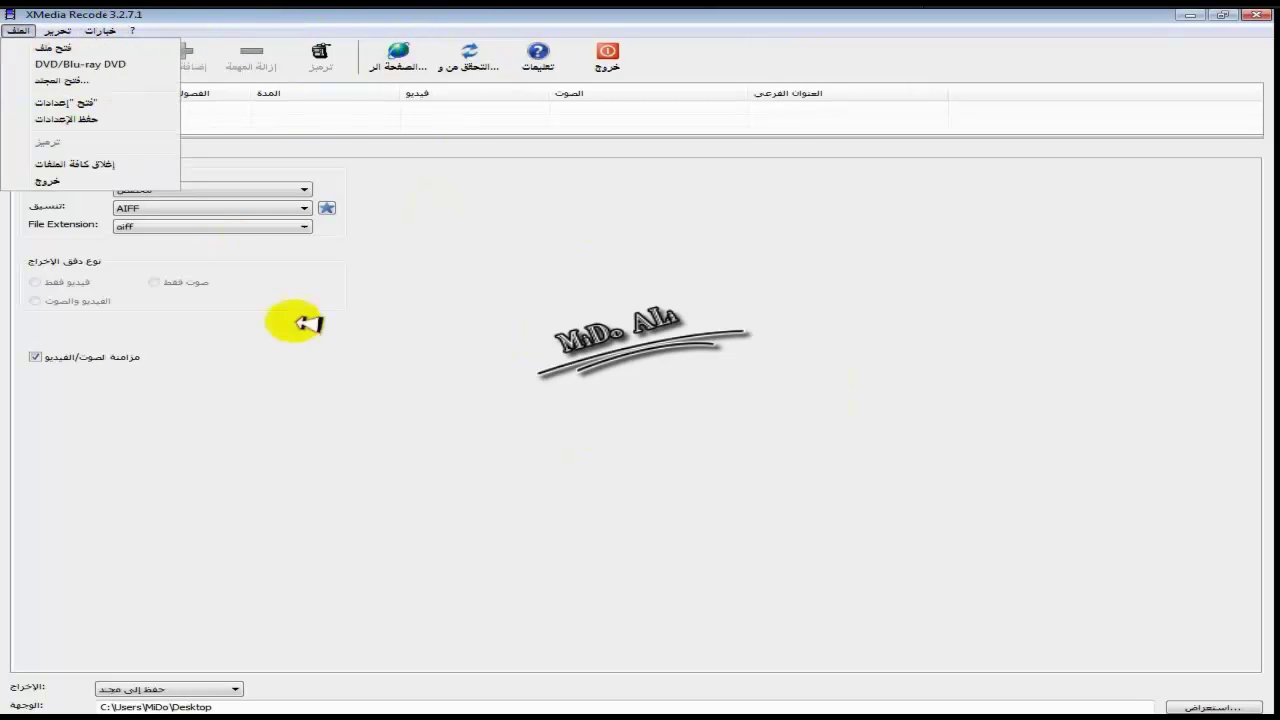
click(340, 462)
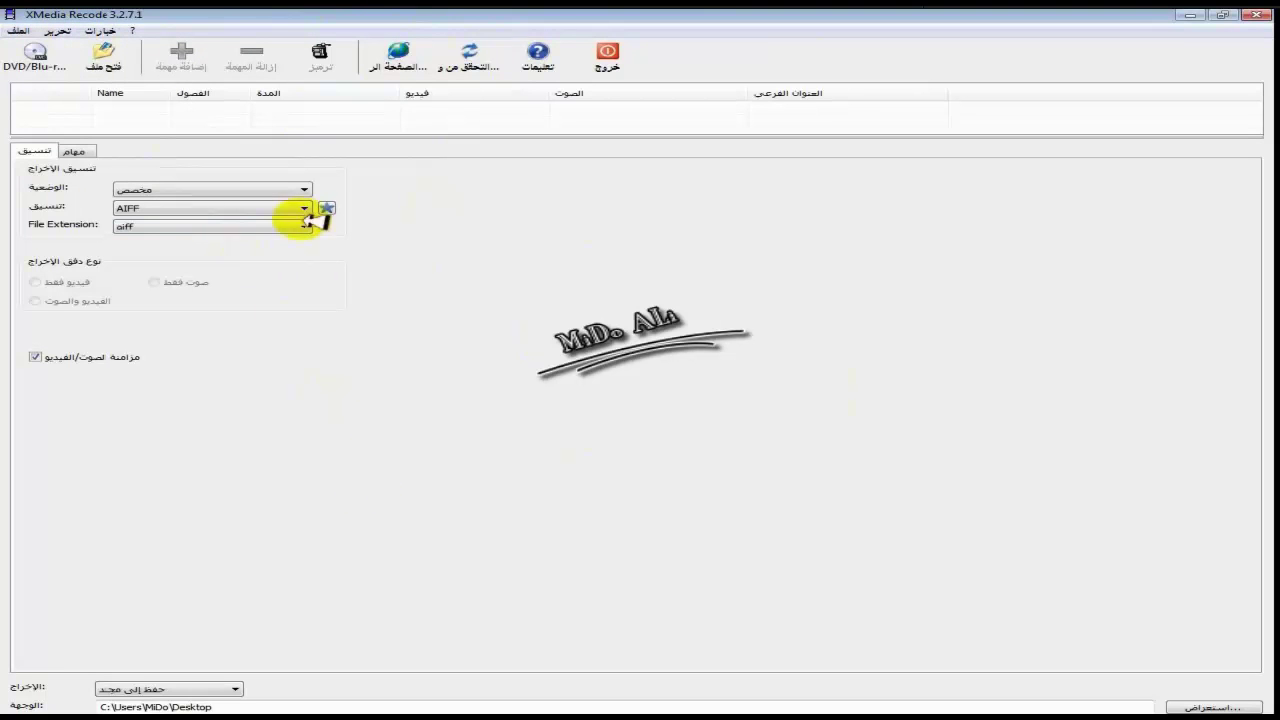
Step: Load the عسل عسل video from the Desktop folder as the source file
click(110, 58)
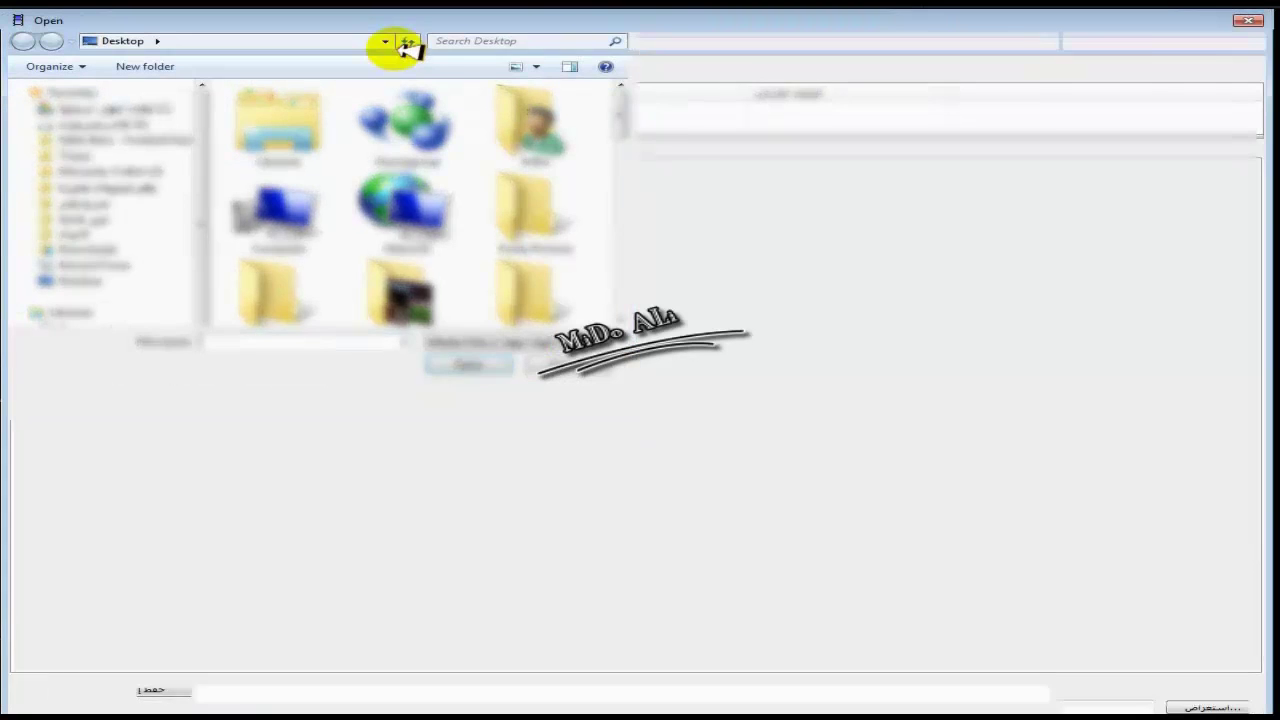
double_click(402, 46)
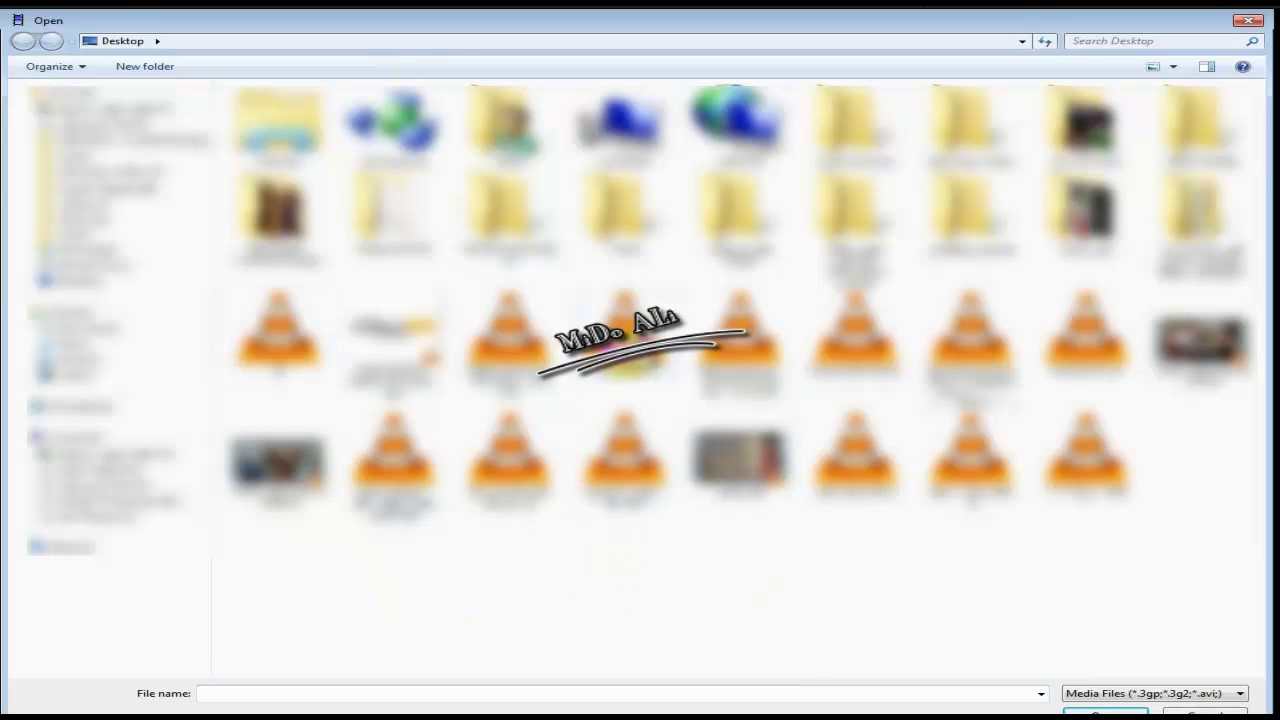
click(640, 365)
click(626, 492)
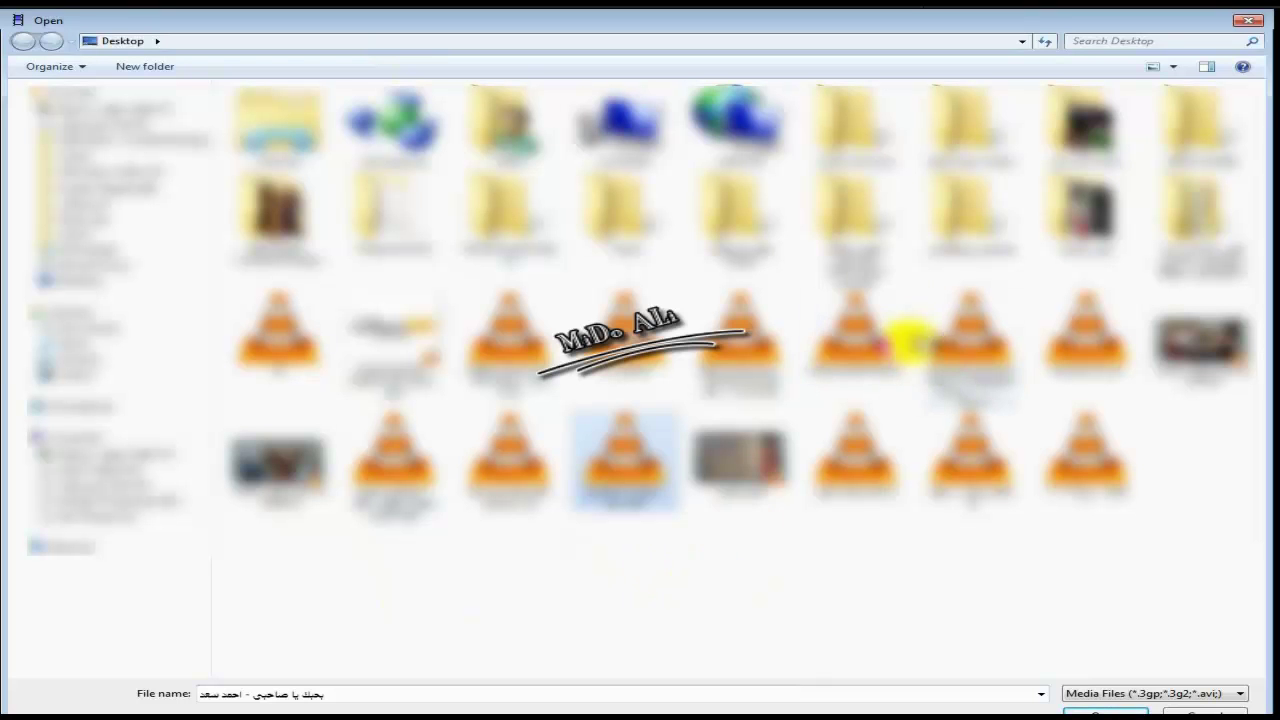
click(852, 345)
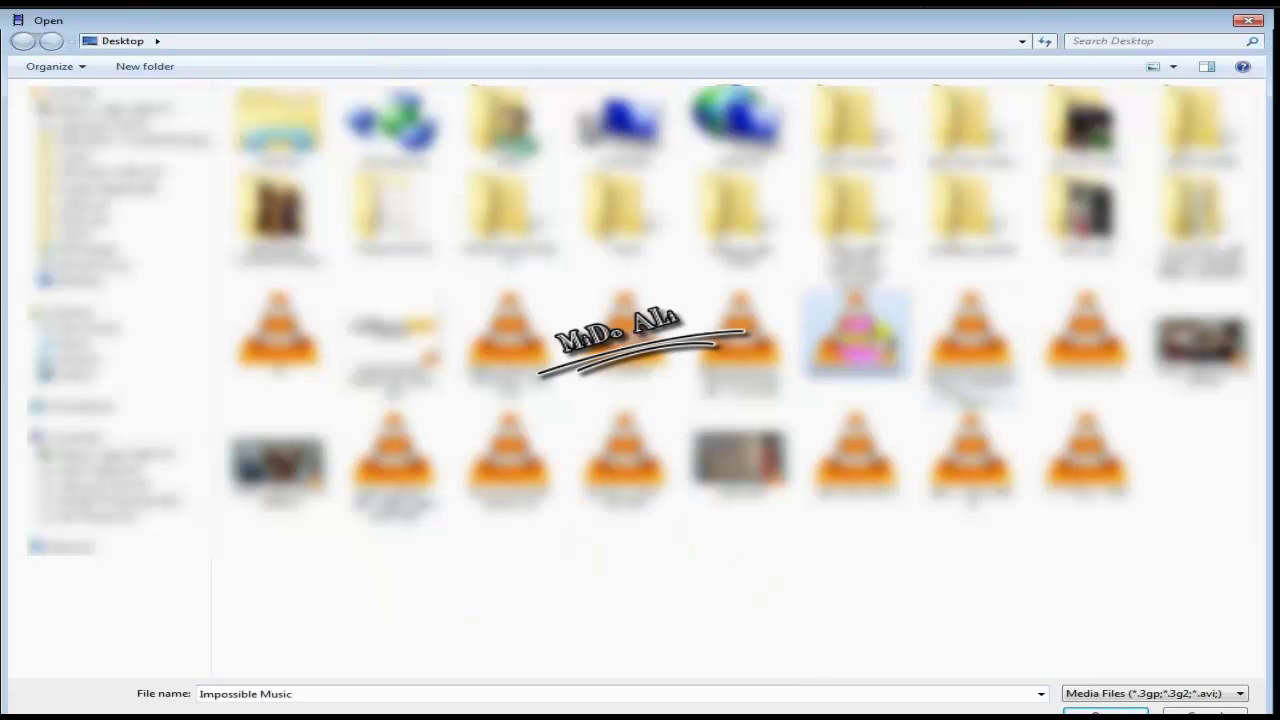
click(940, 612)
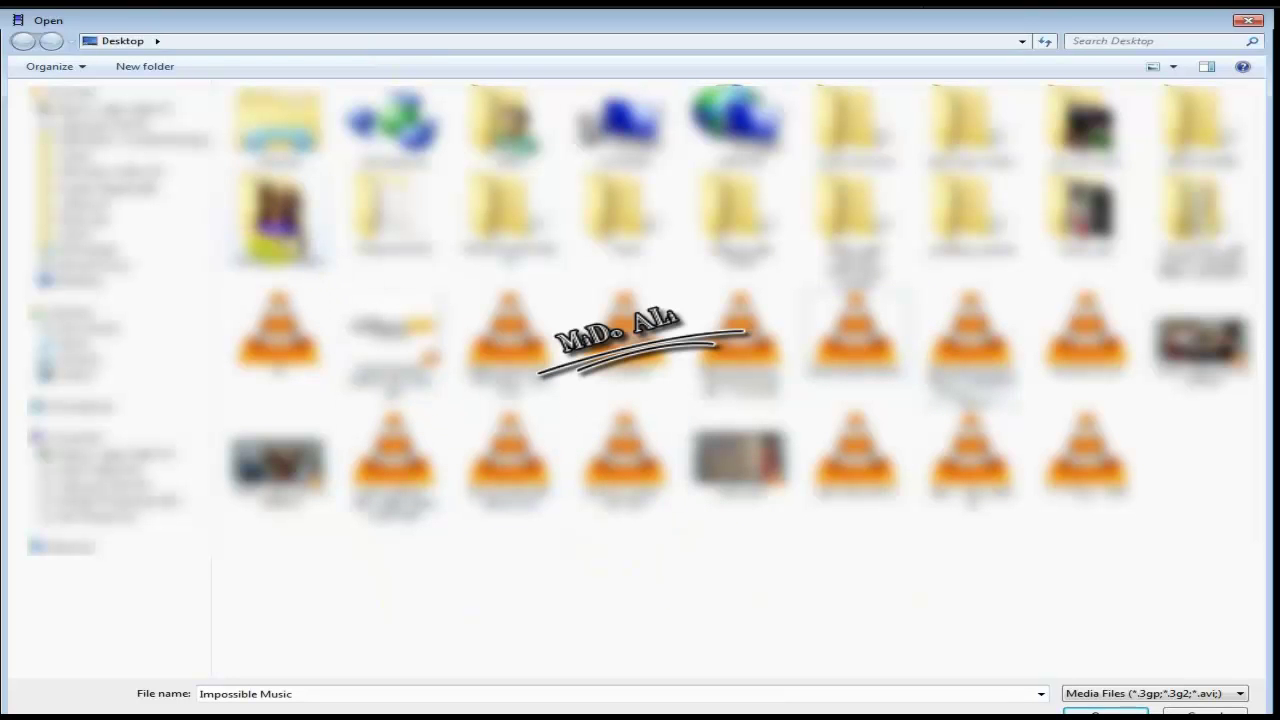
key(Return)
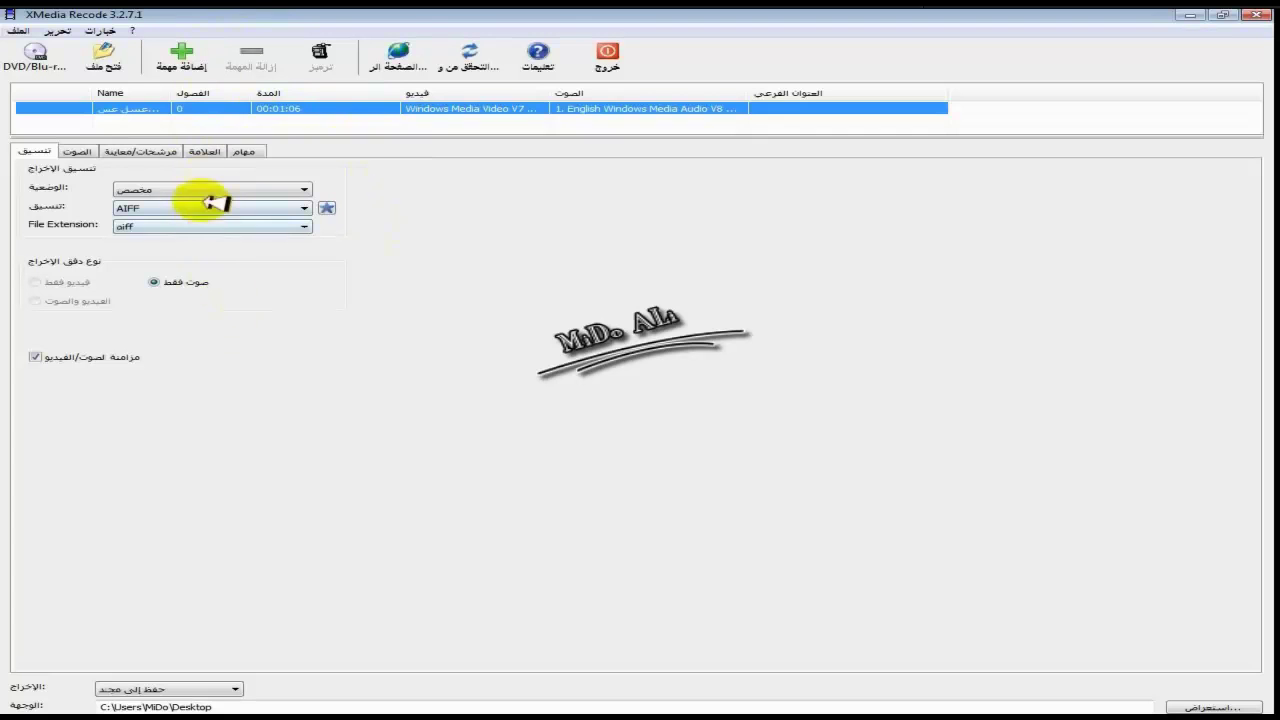
Step: Examine the device profiles available for the output, keeping the custom profile
click(215, 192)
click(236, 192)
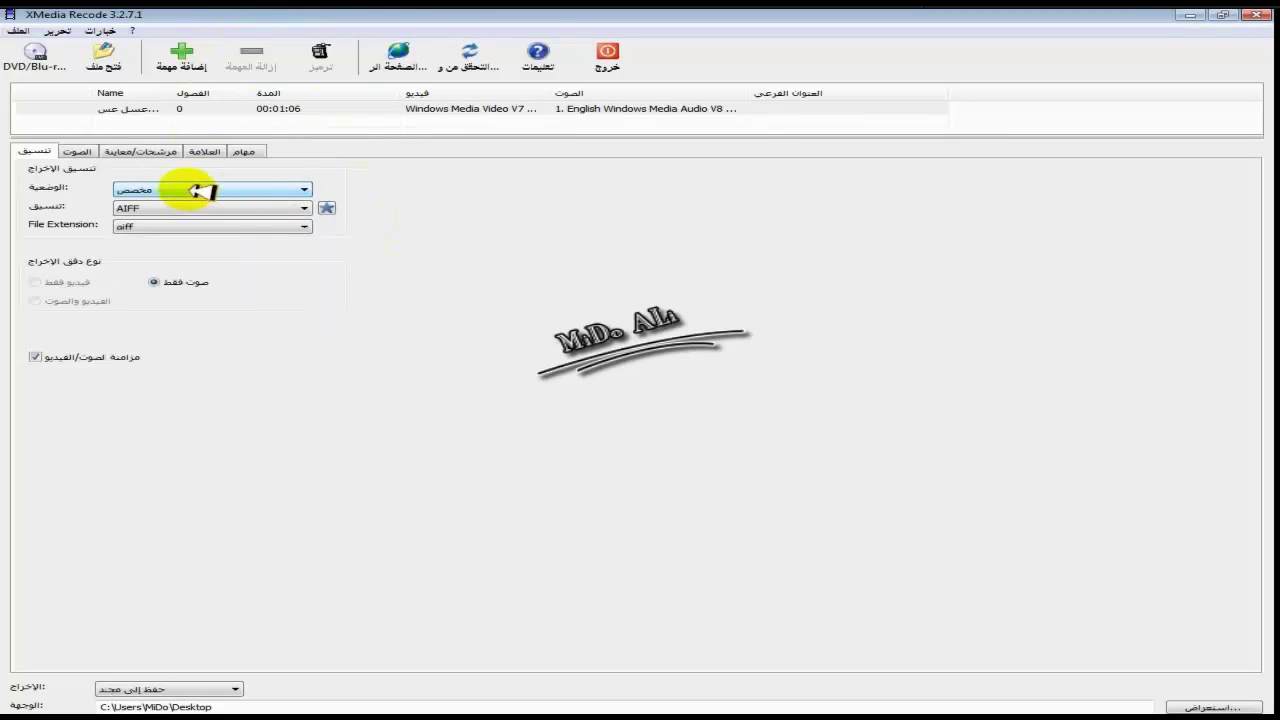
click(122, 189)
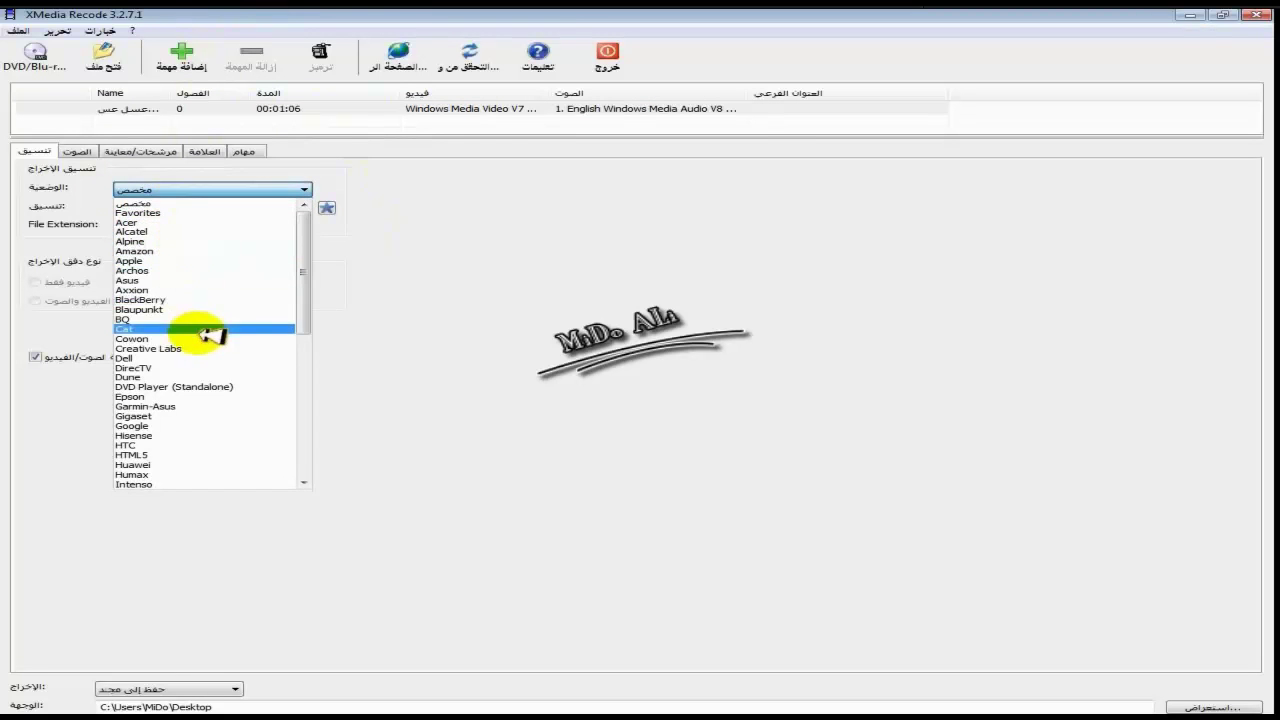
scroll(243, 371, down, 5)
click(137, 484)
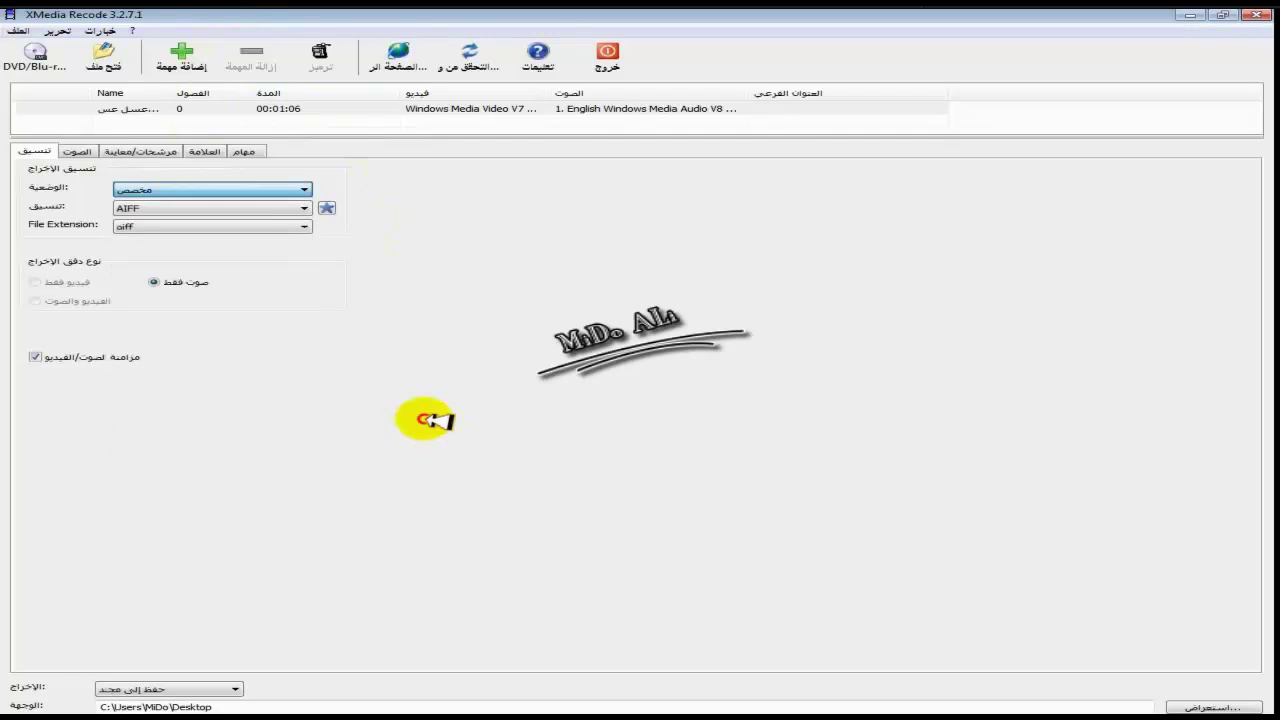
click(220, 192)
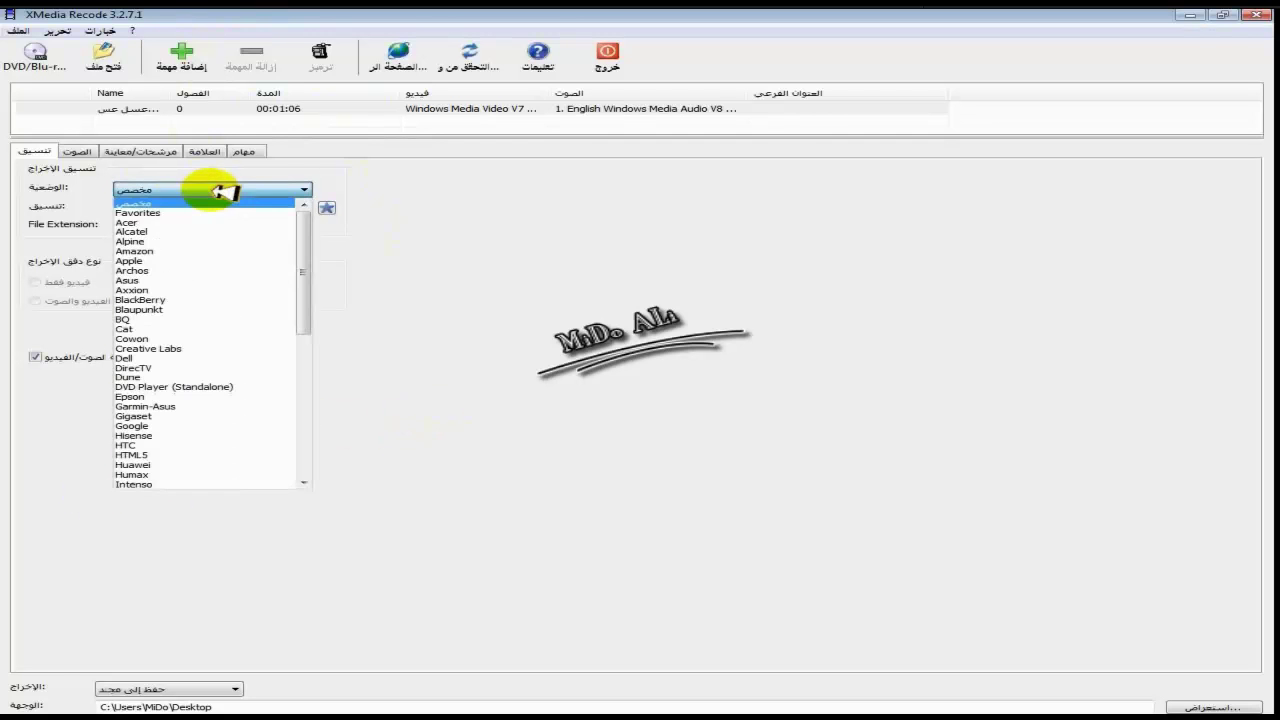
click(334, 280)
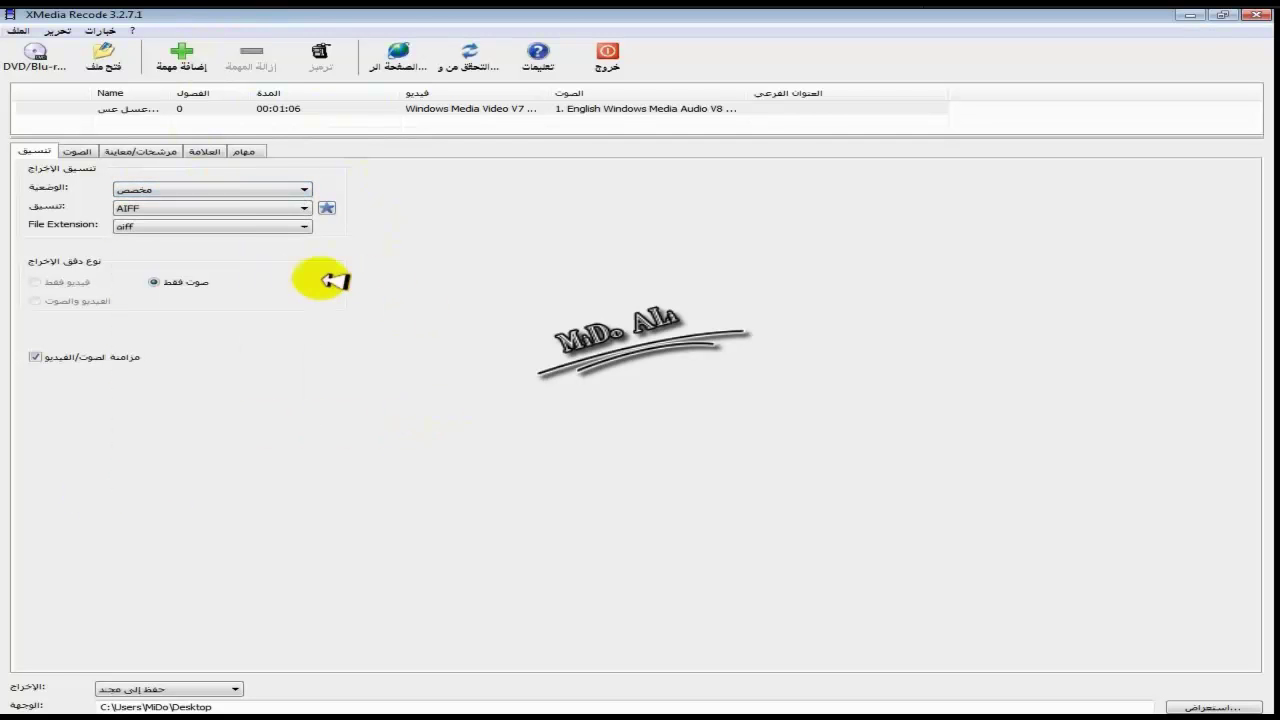
Step: Set the output format of the loaded video to MP3
click(210, 208)
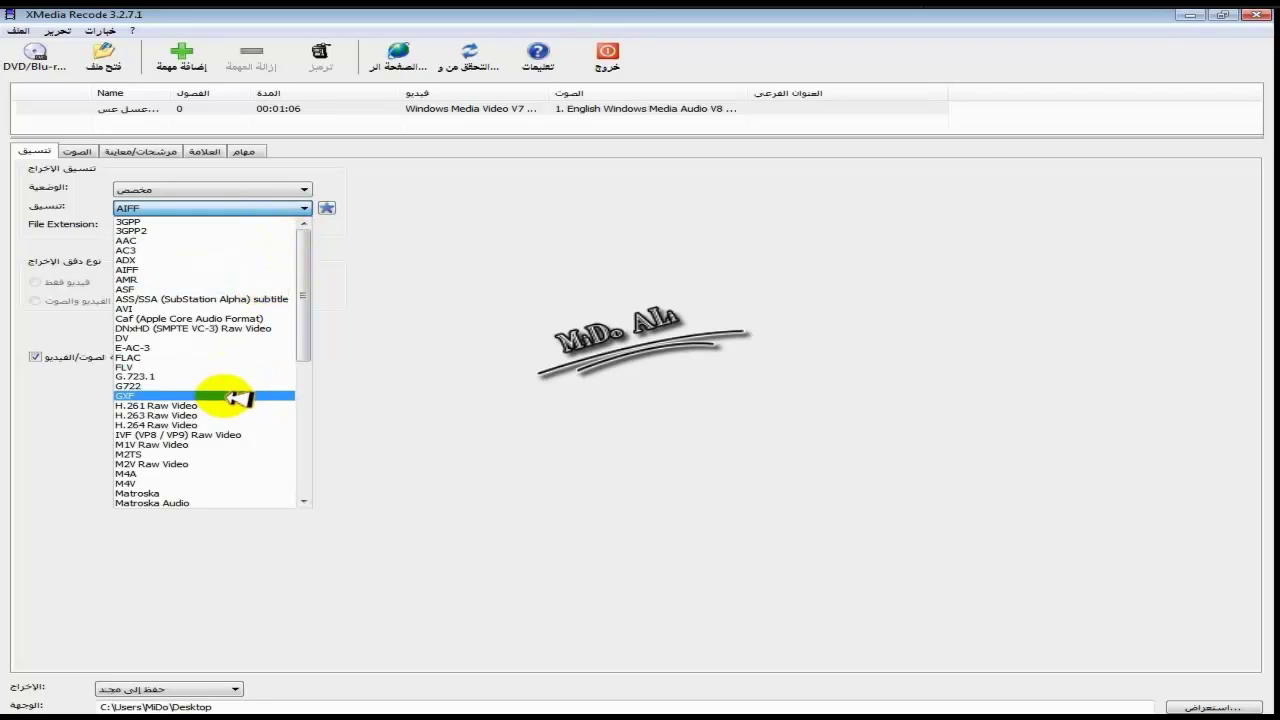
scroll(238, 398, down, 5)
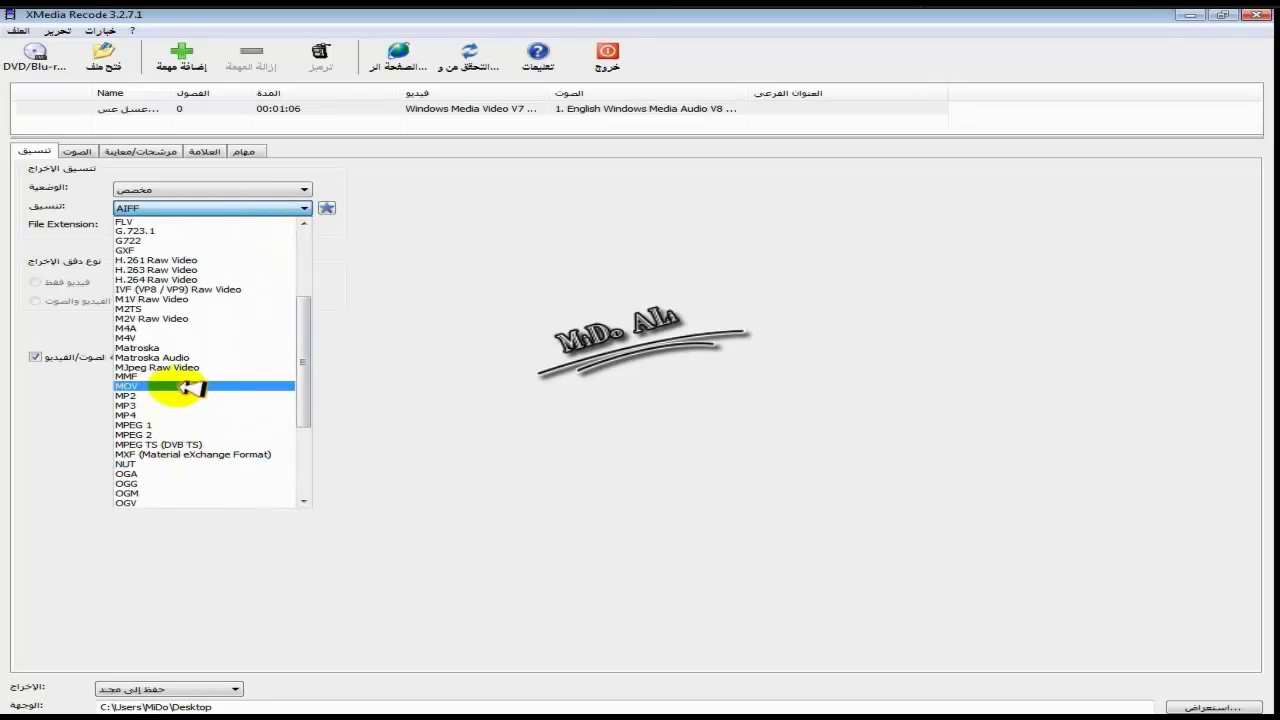
scroll(180, 350, down, 4)
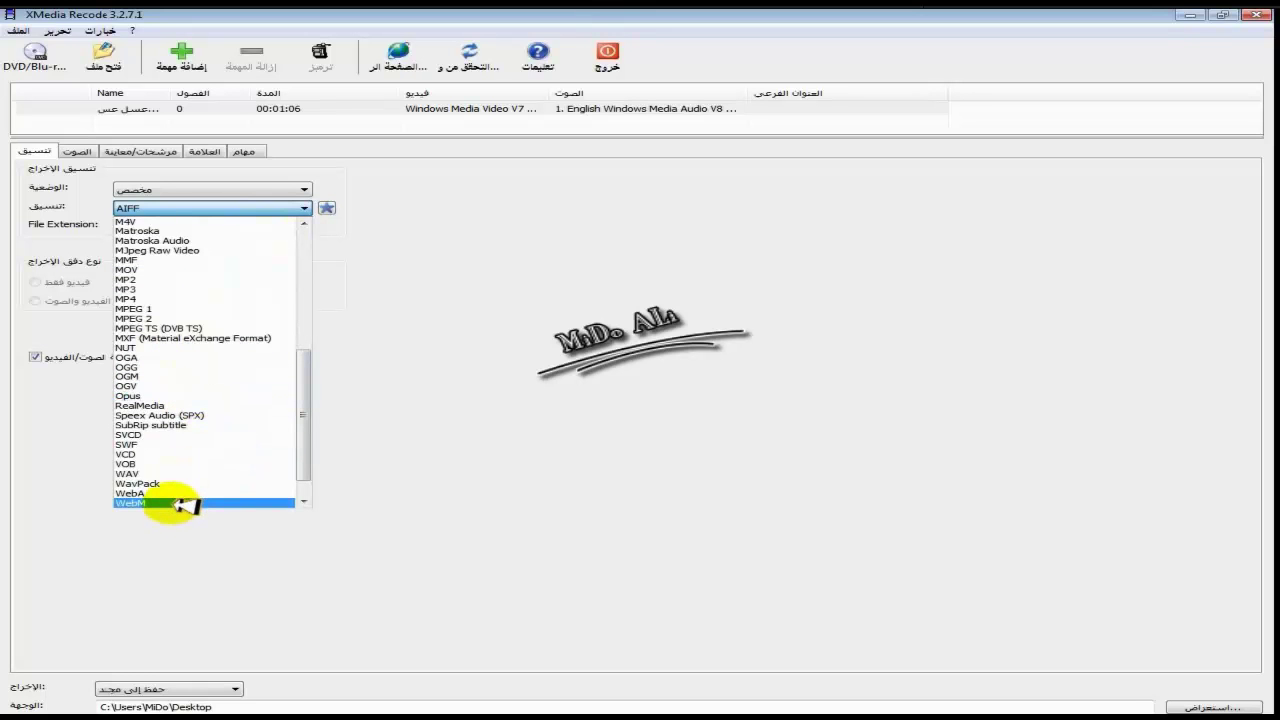
scroll(183, 500, down, 1)
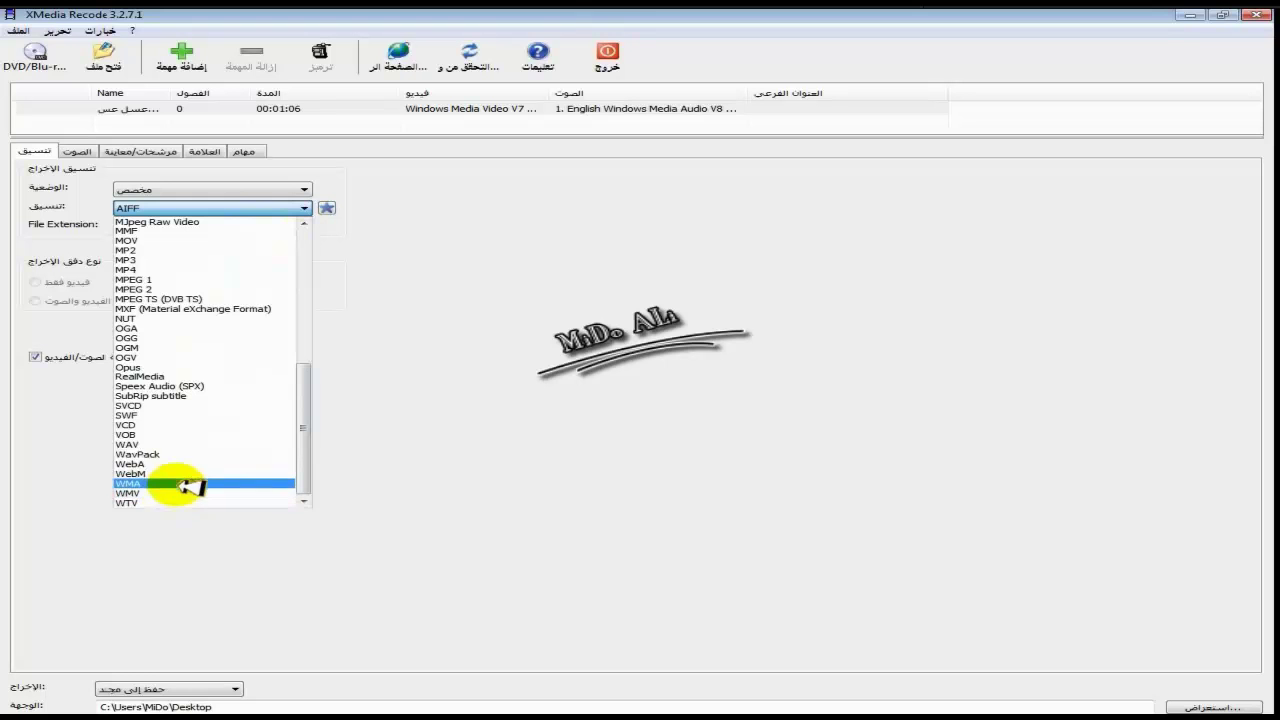
click(176, 264)
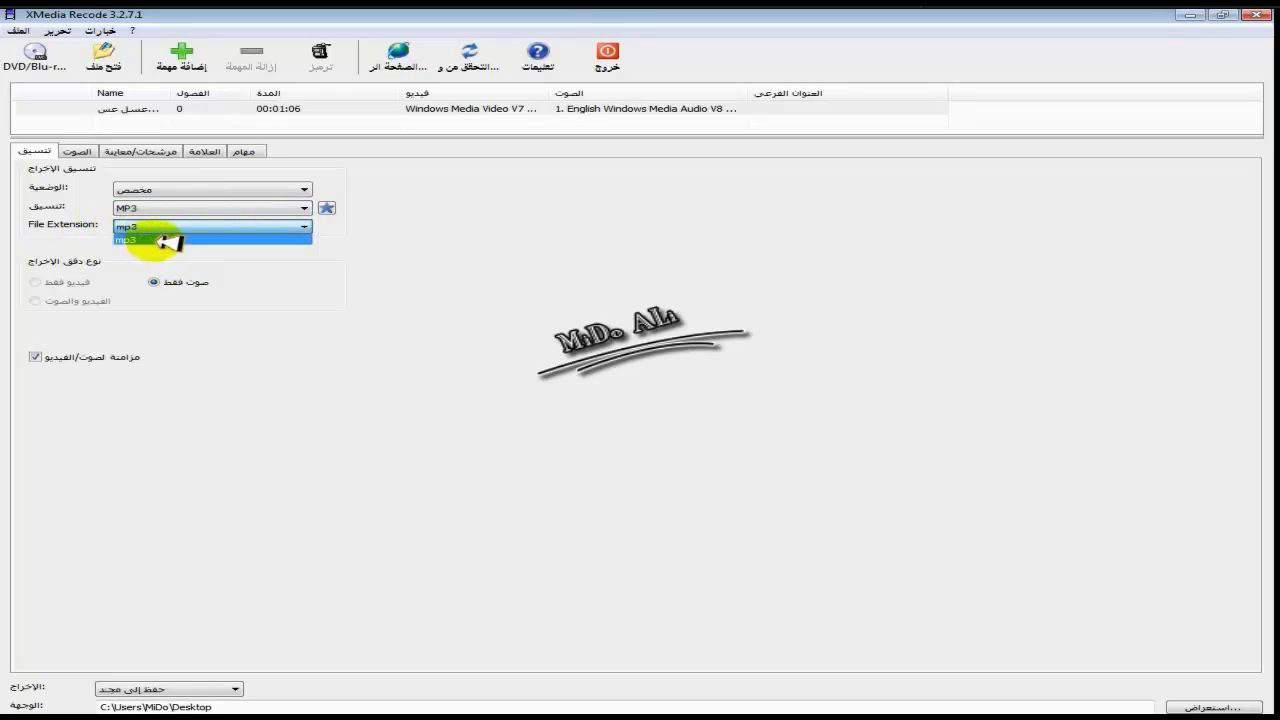
Step: Select the mp3 file extension and set the Desktop folder as the output destination
click(160, 241)
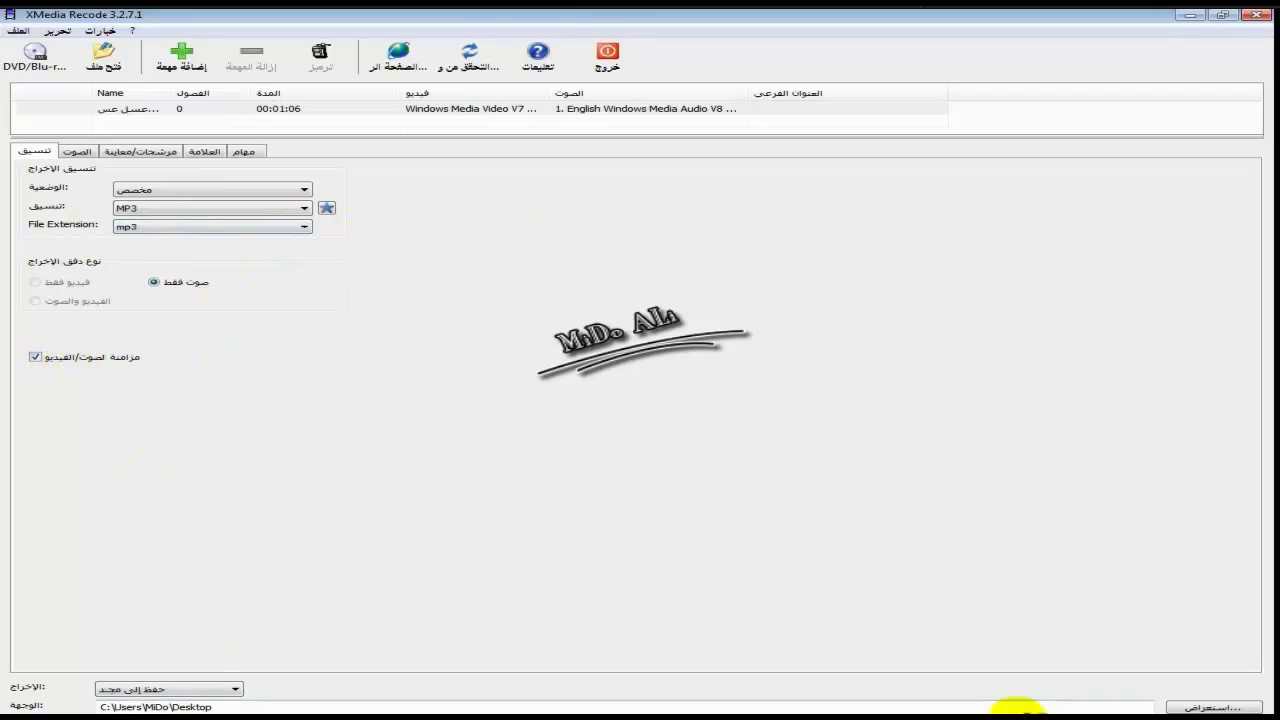
click(1222, 706)
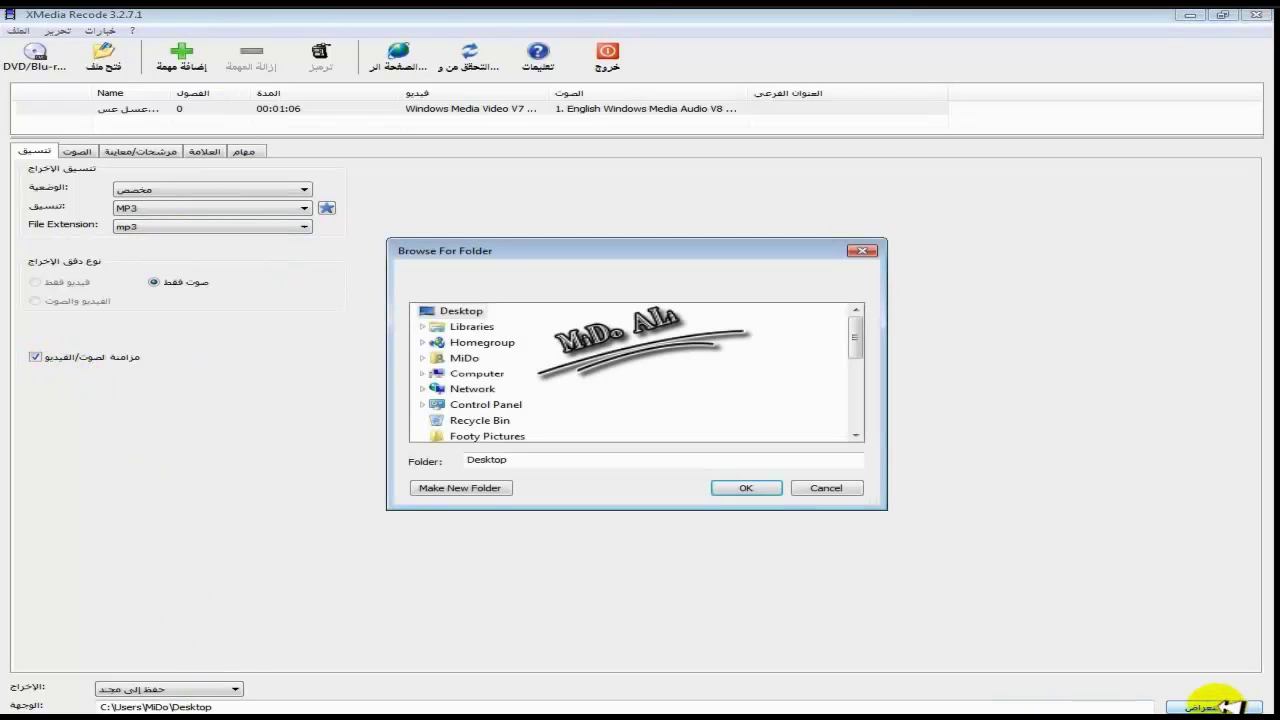
click(475, 316)
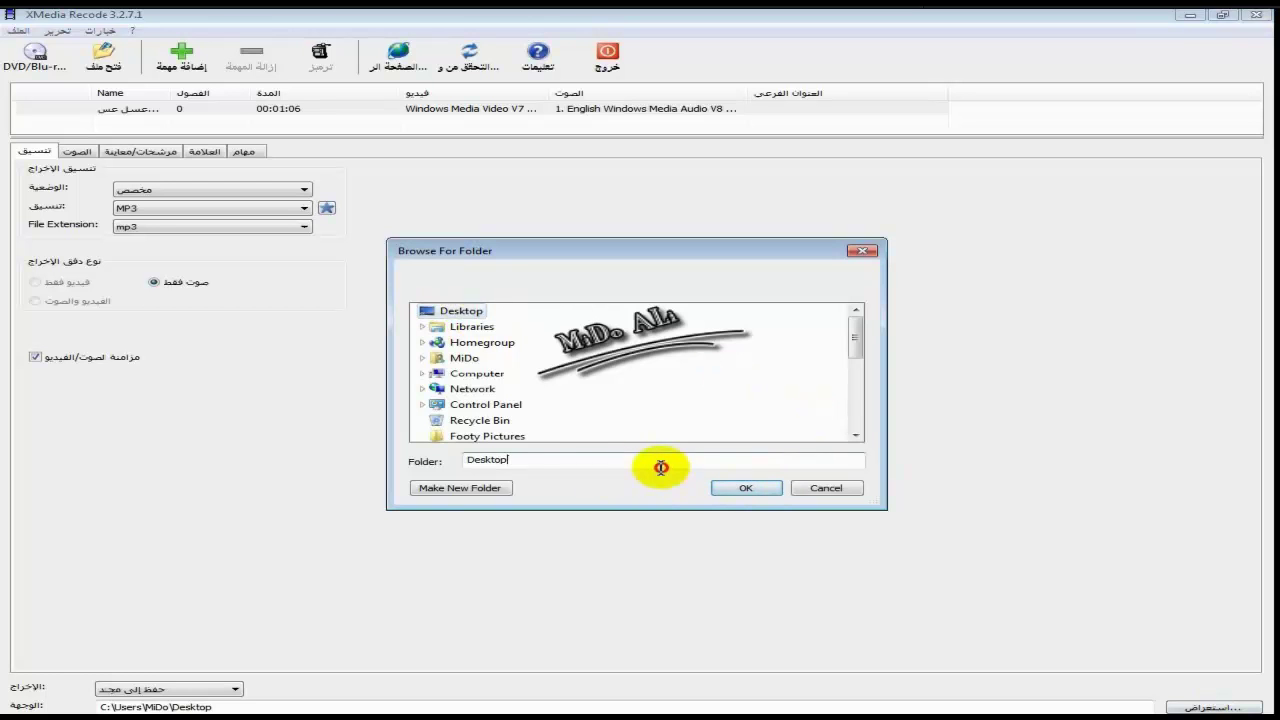
double_click(486, 466)
click(503, 466)
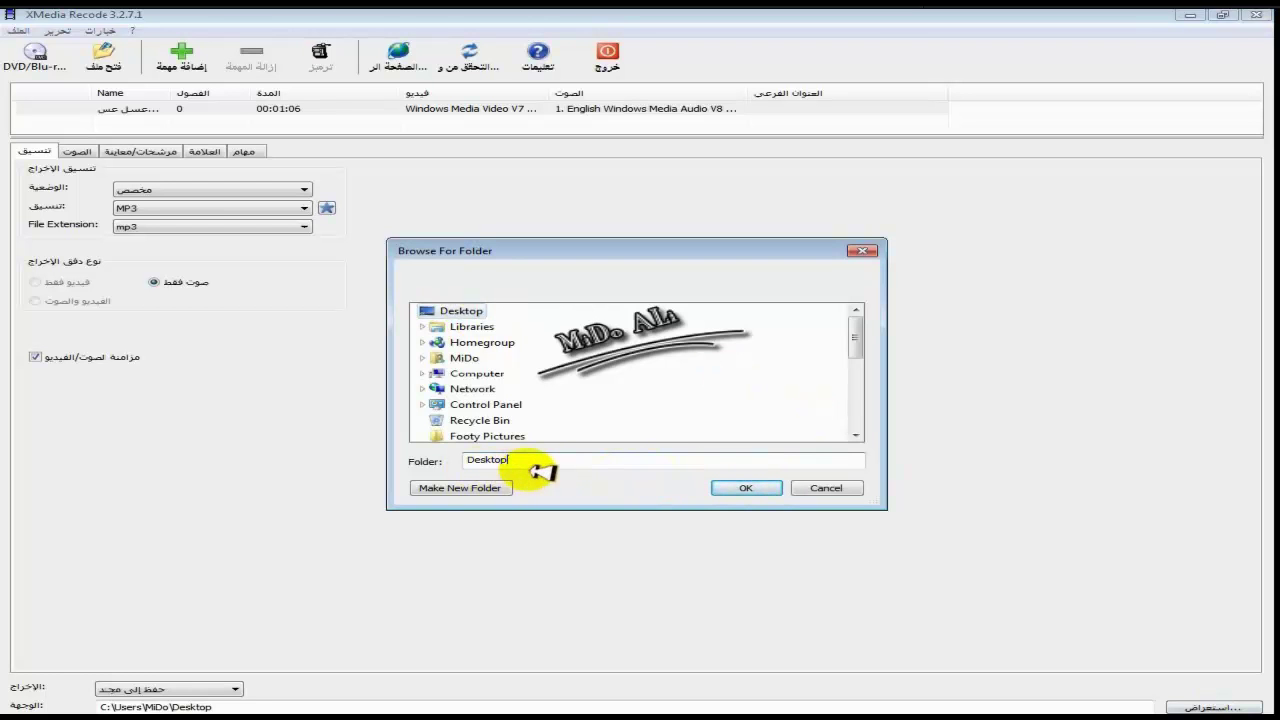
click(742, 489)
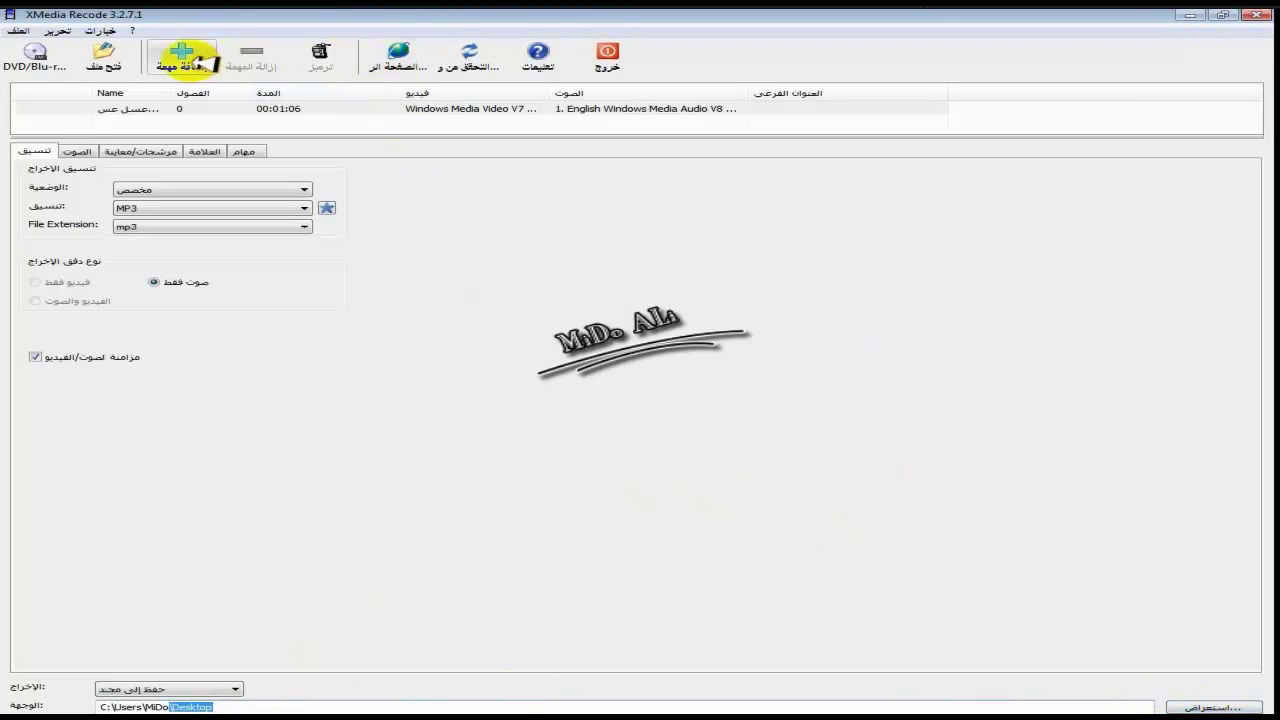
click(1213, 706)
click(465, 314)
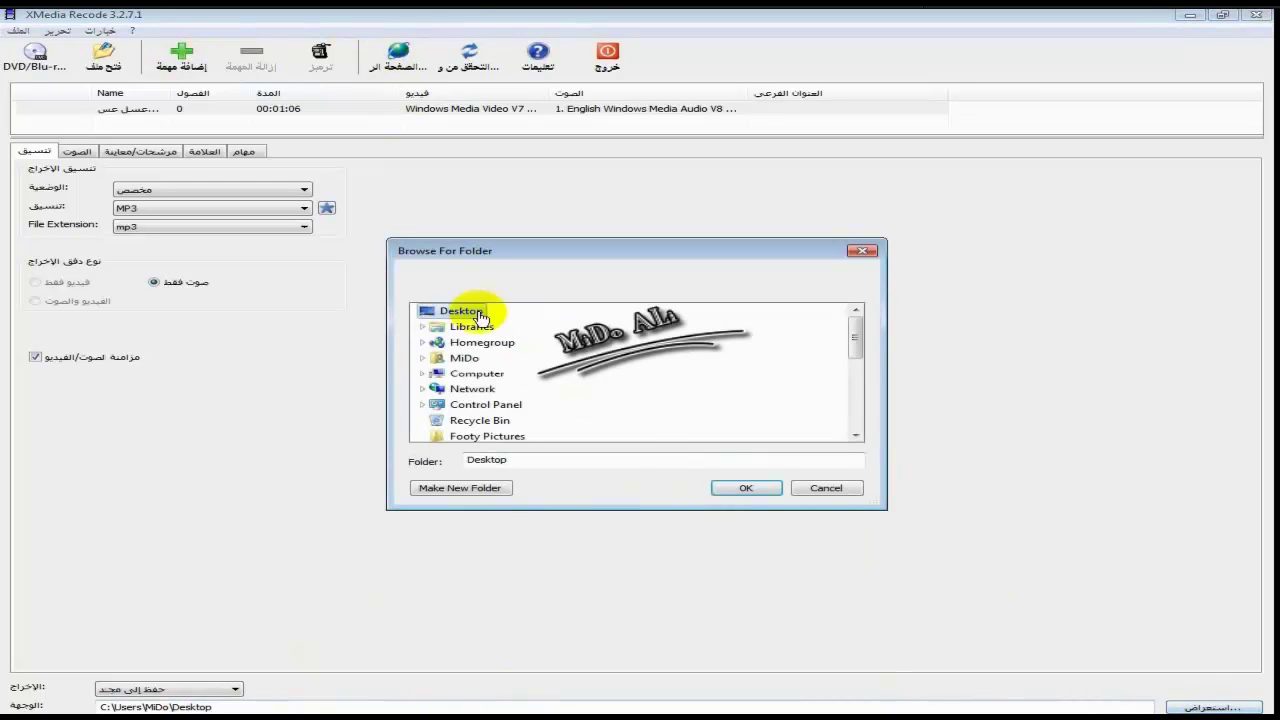
click(750, 492)
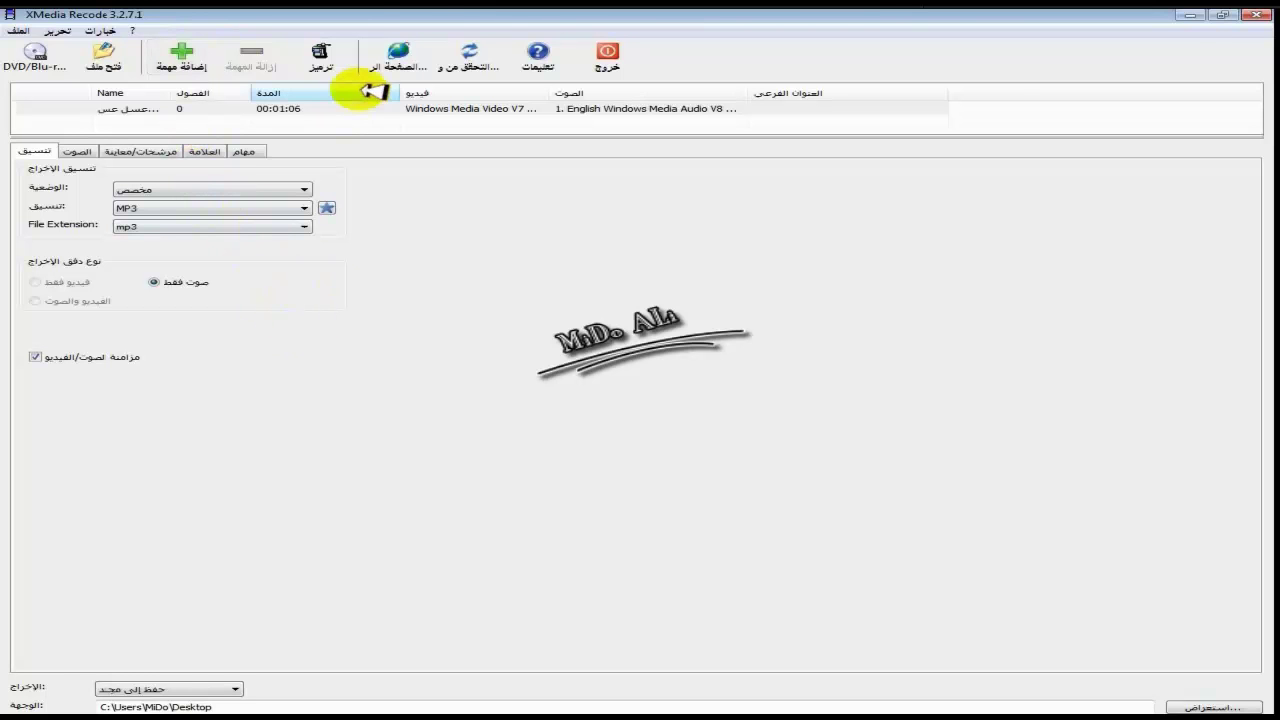
Step: Reduce the XMedia Recode window so the desktop shows, and encode the عسل عسل job to MP3
click(1221, 14)
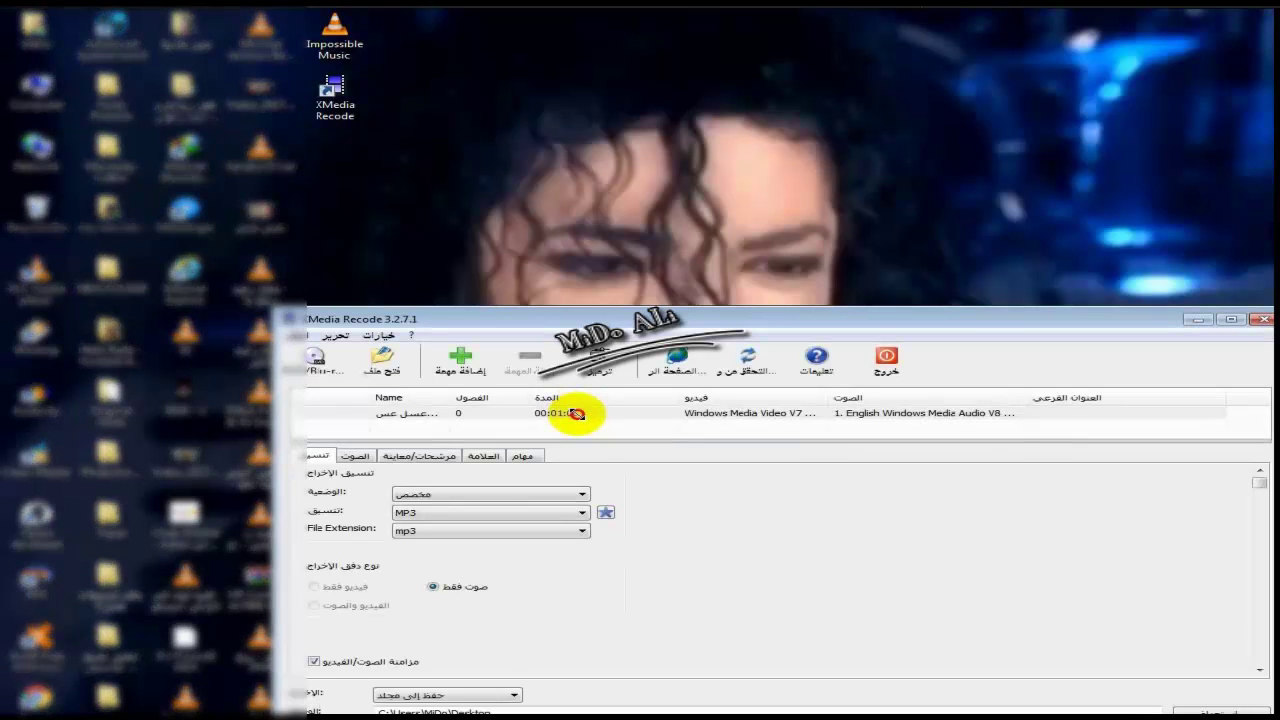
drag(636, 322, 700, 229)
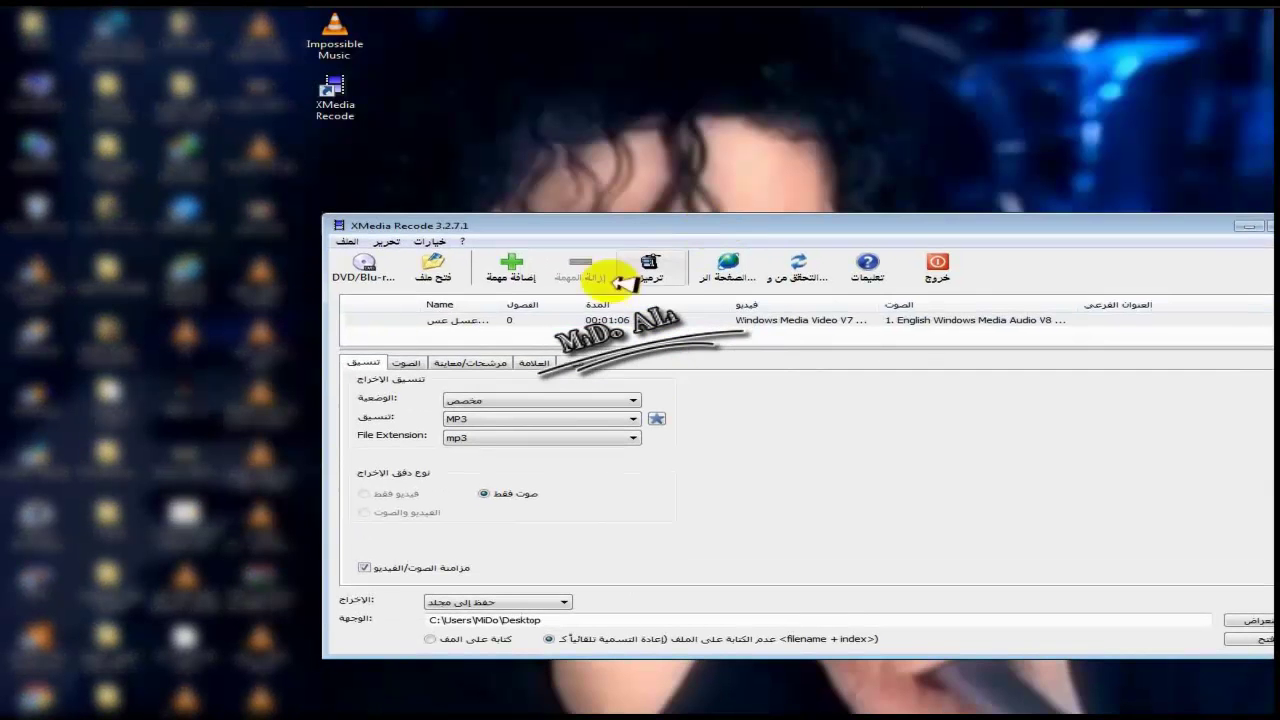
click(676, 264)
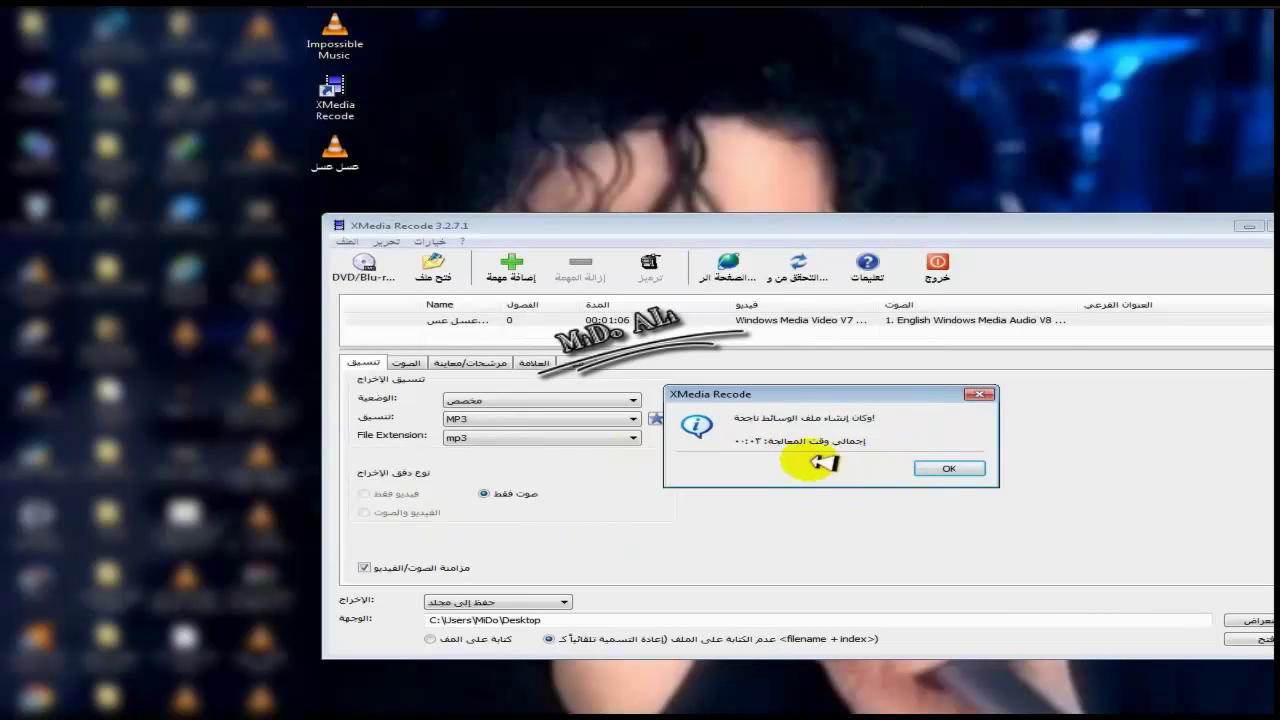
click(950, 470)
Step: Minimize XMedia Recode and check the file type in the properties of the converted عسل عسل MP3 on the desktop
drag(1200, 235, 1127, 234)
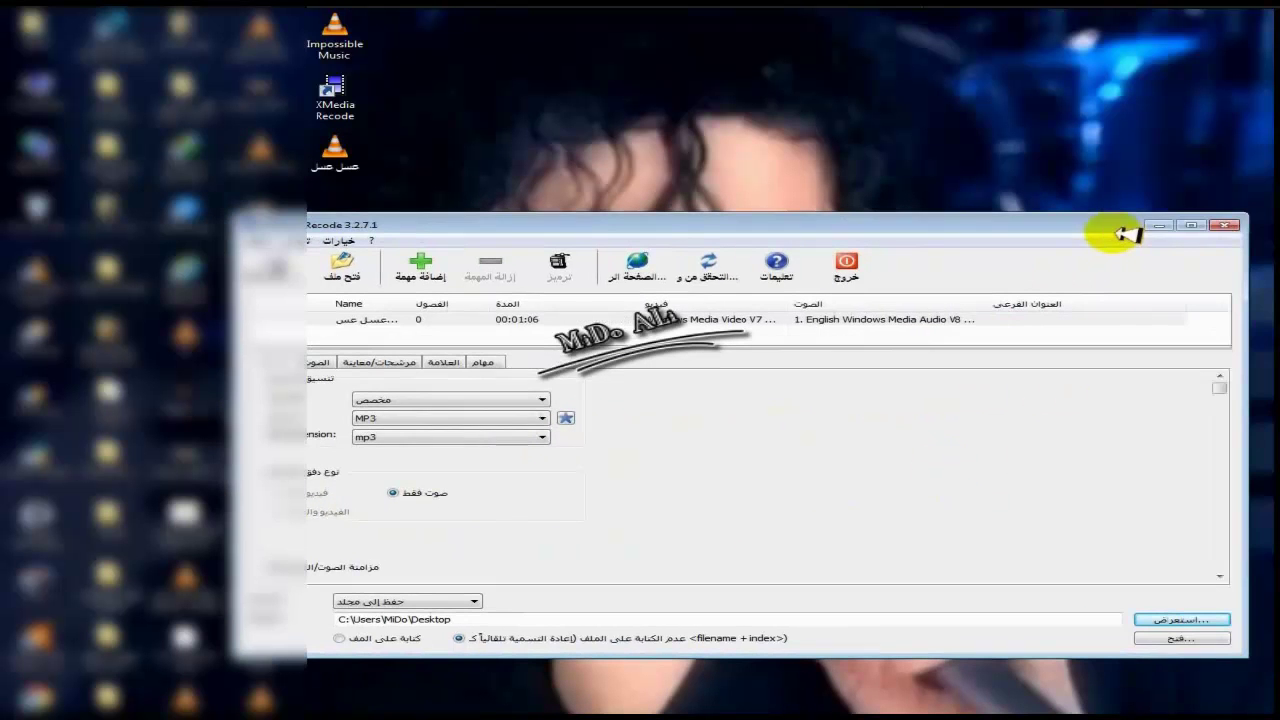
click(1160, 226)
click(324, 172)
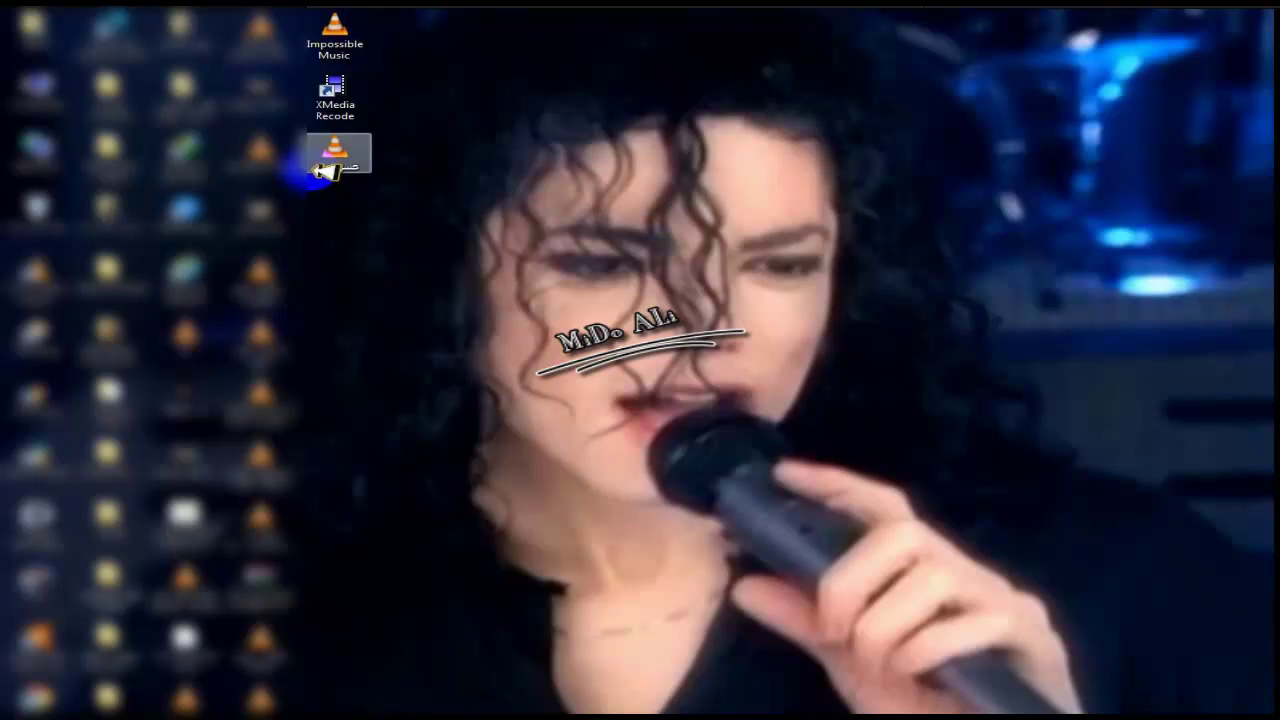
right_click(322, 158)
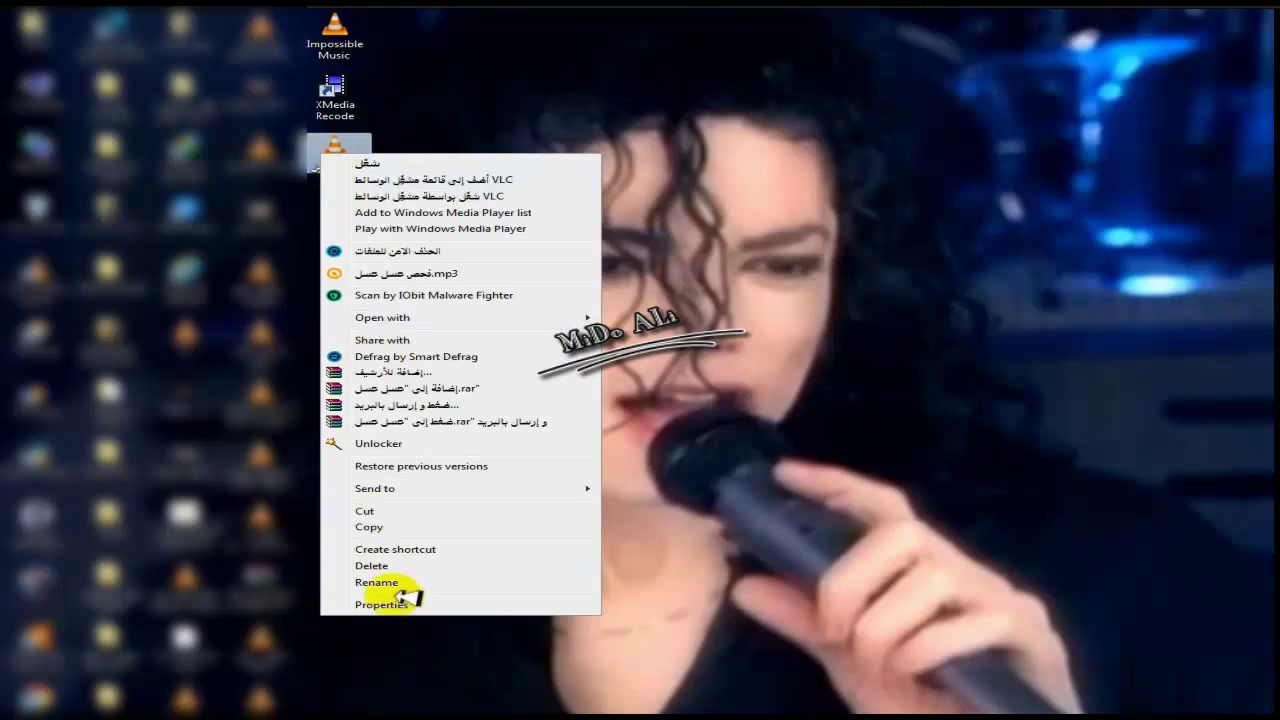
click(400, 600)
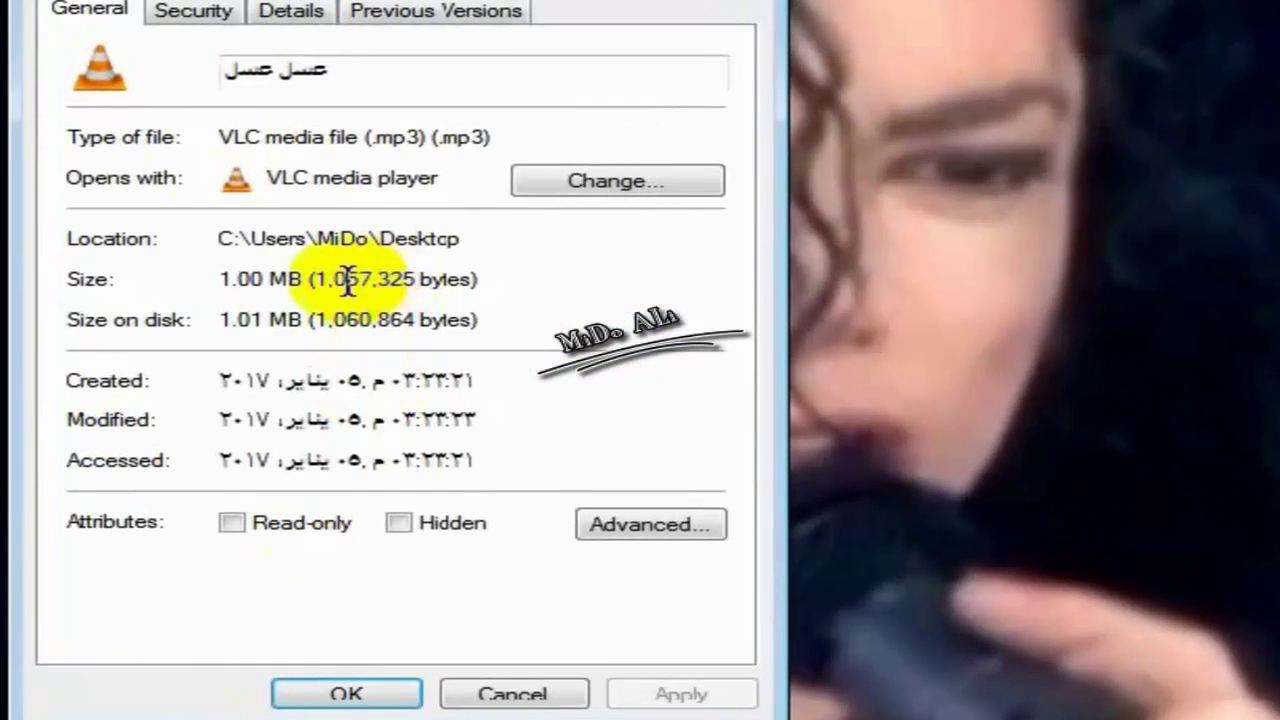
drag(366, 137, 519, 137)
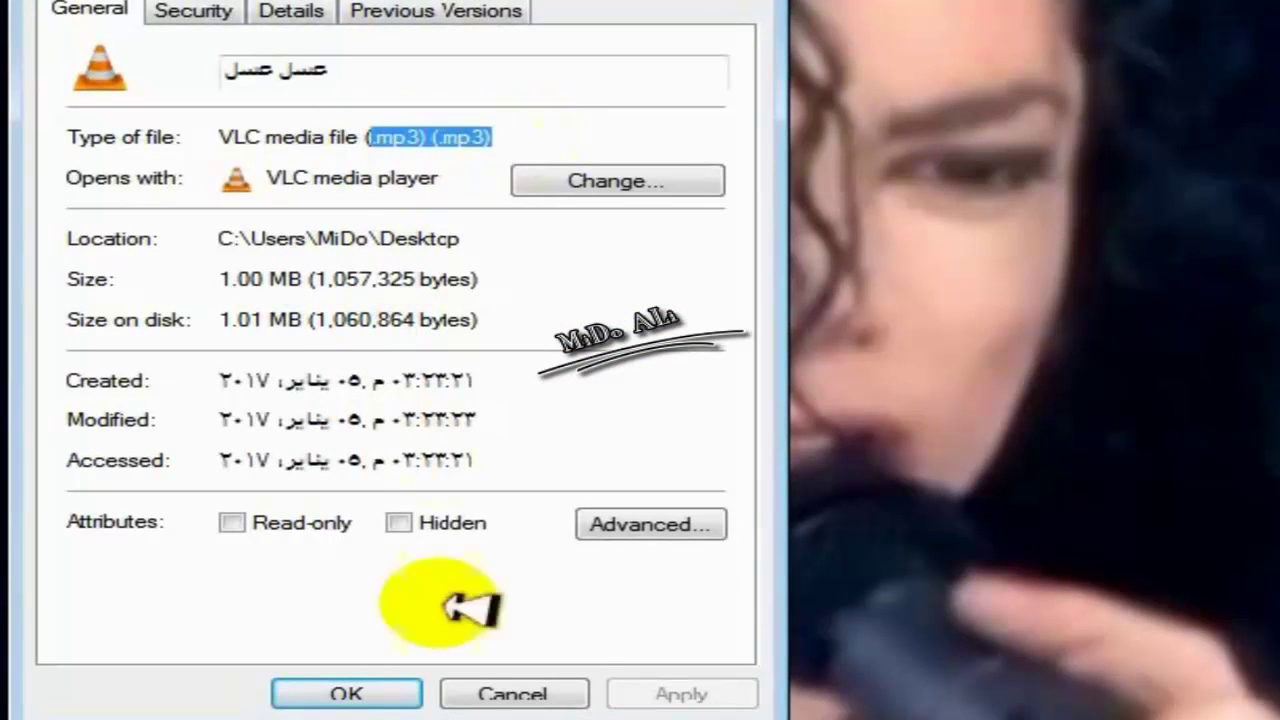
click(540, 692)
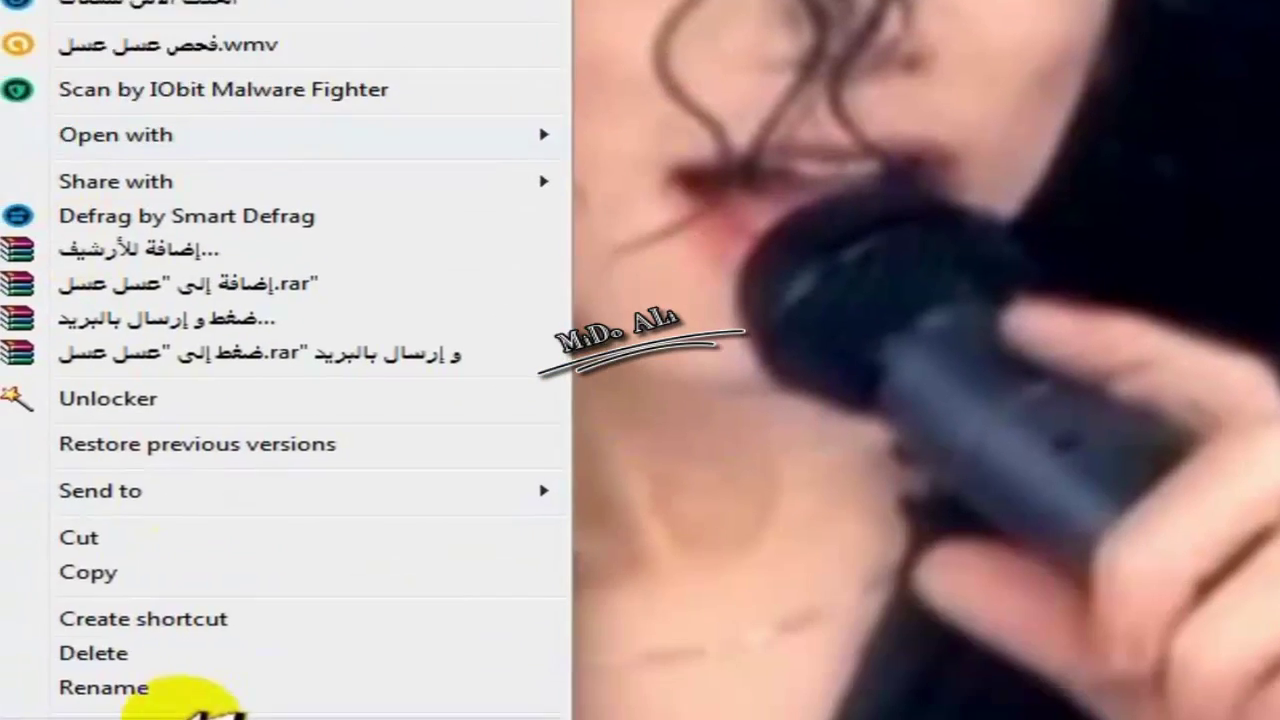
Step: Compare the file properties of the source عسل عسل WMV video with those of the converted MP3
click(186, 705)
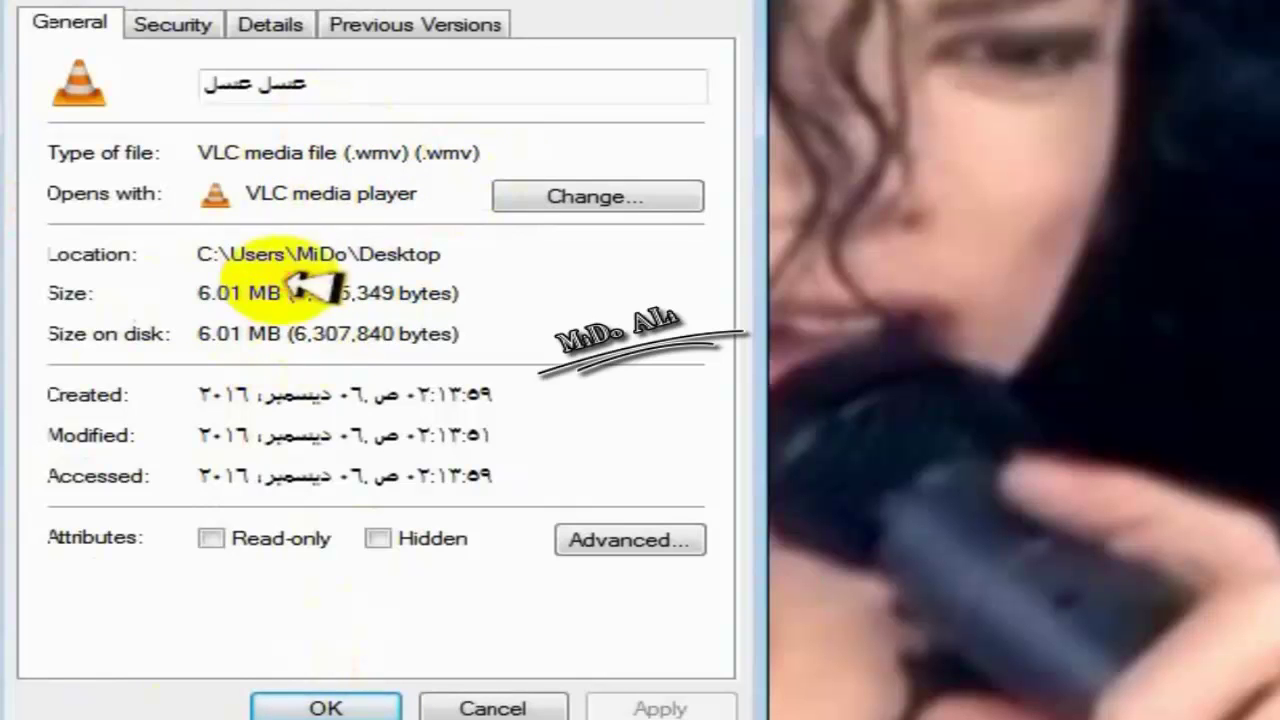
click(482, 702)
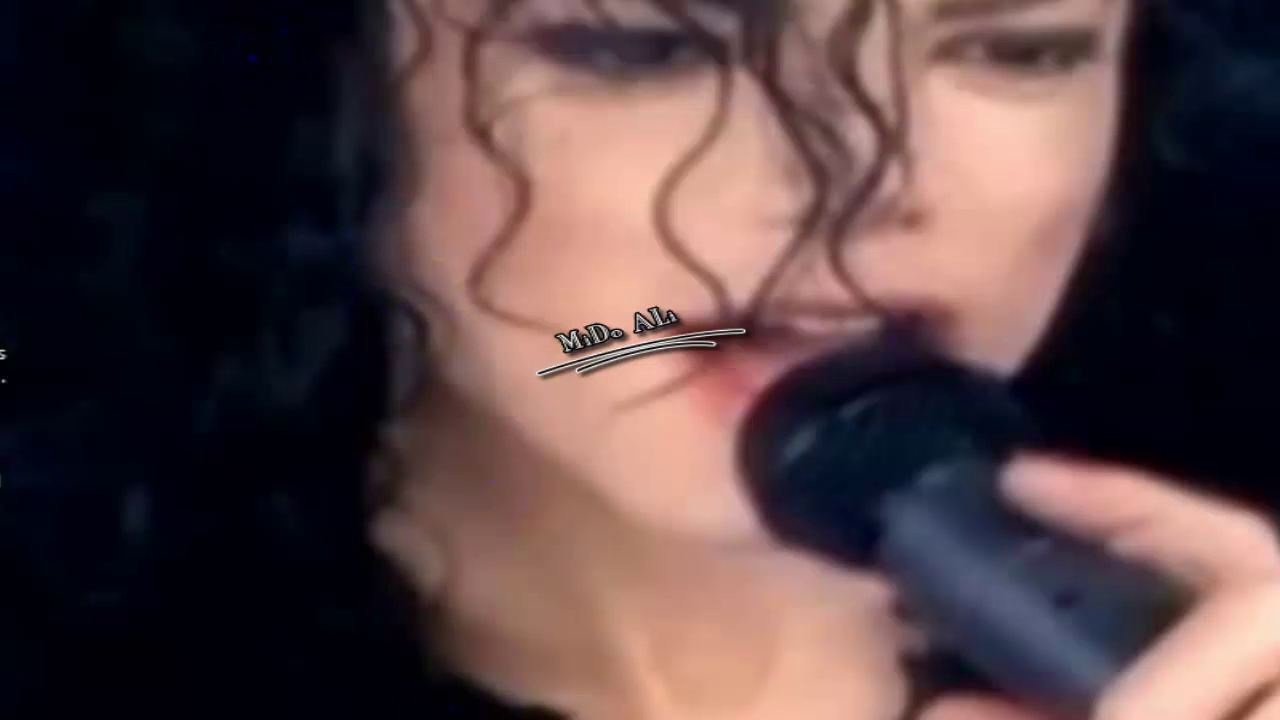
right_click(216, 4)
key(Escape)
right_click(90, 2)
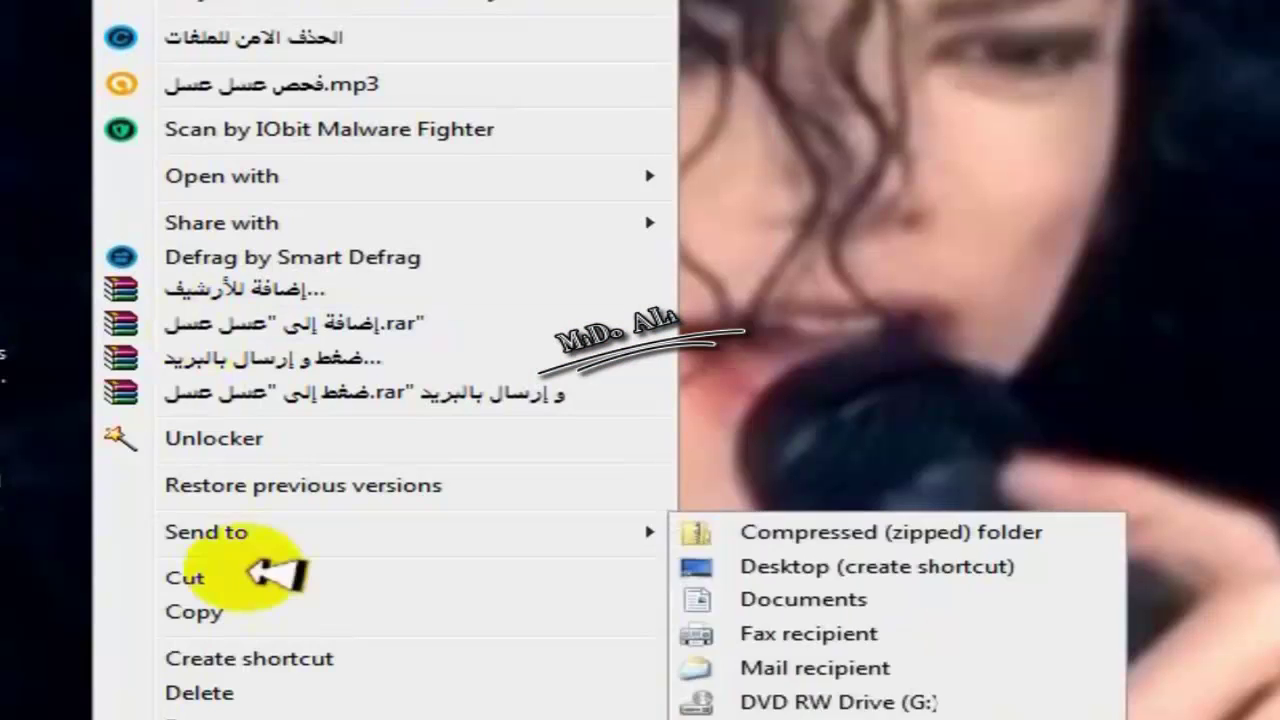
click(300, 716)
click(632, 592)
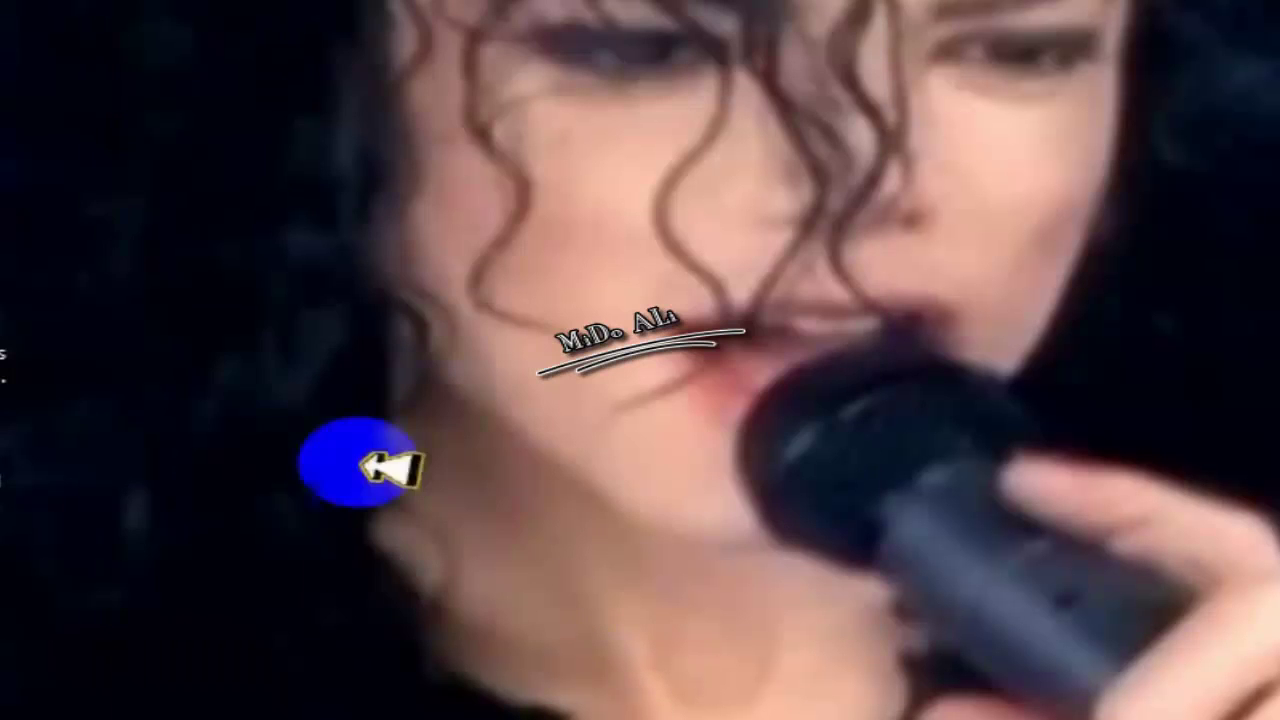
Step: Play the source عسل عسل WMV video in MPC-HC, skip through it, and close the player
right_click(90, 2)
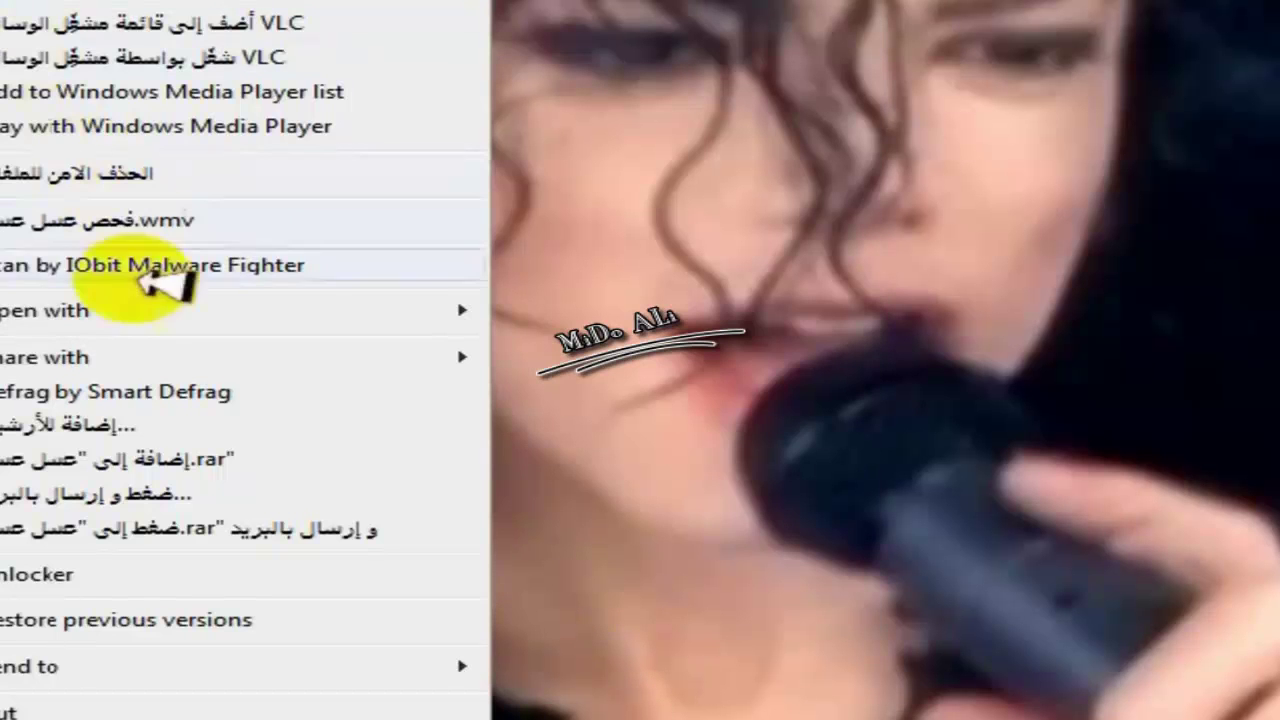
mouse_move(160, 315)
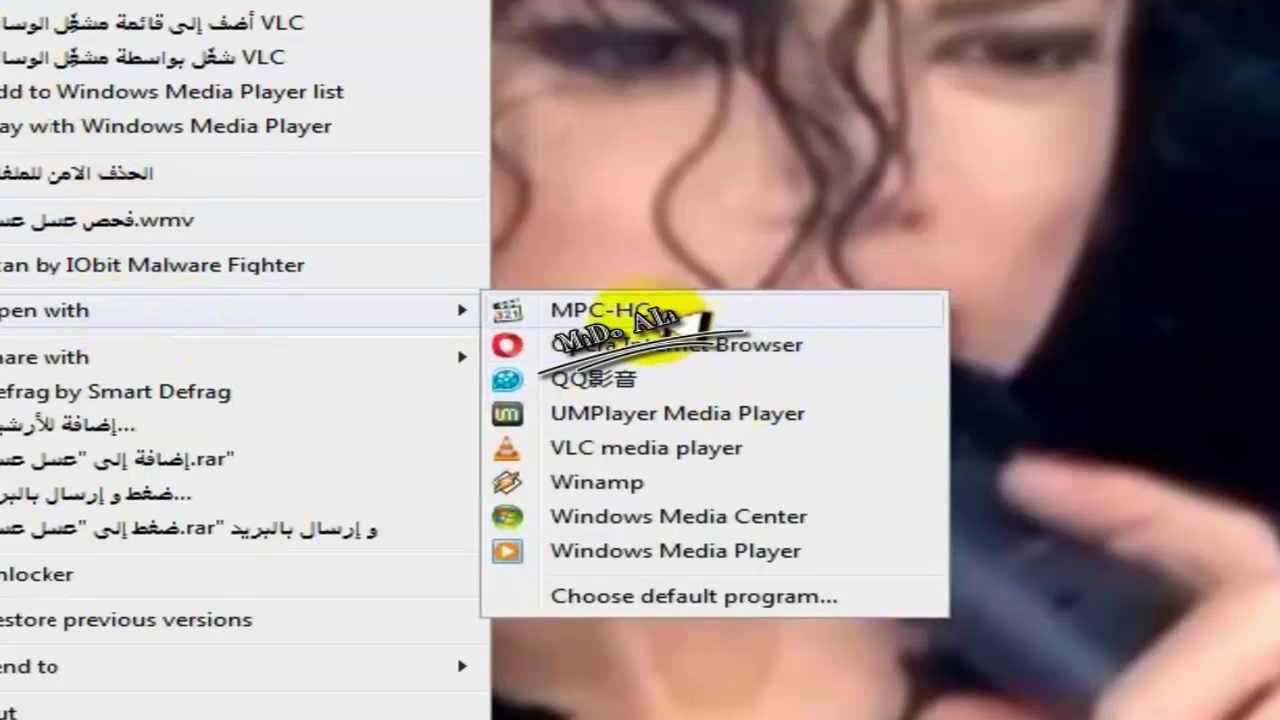
click(660, 312)
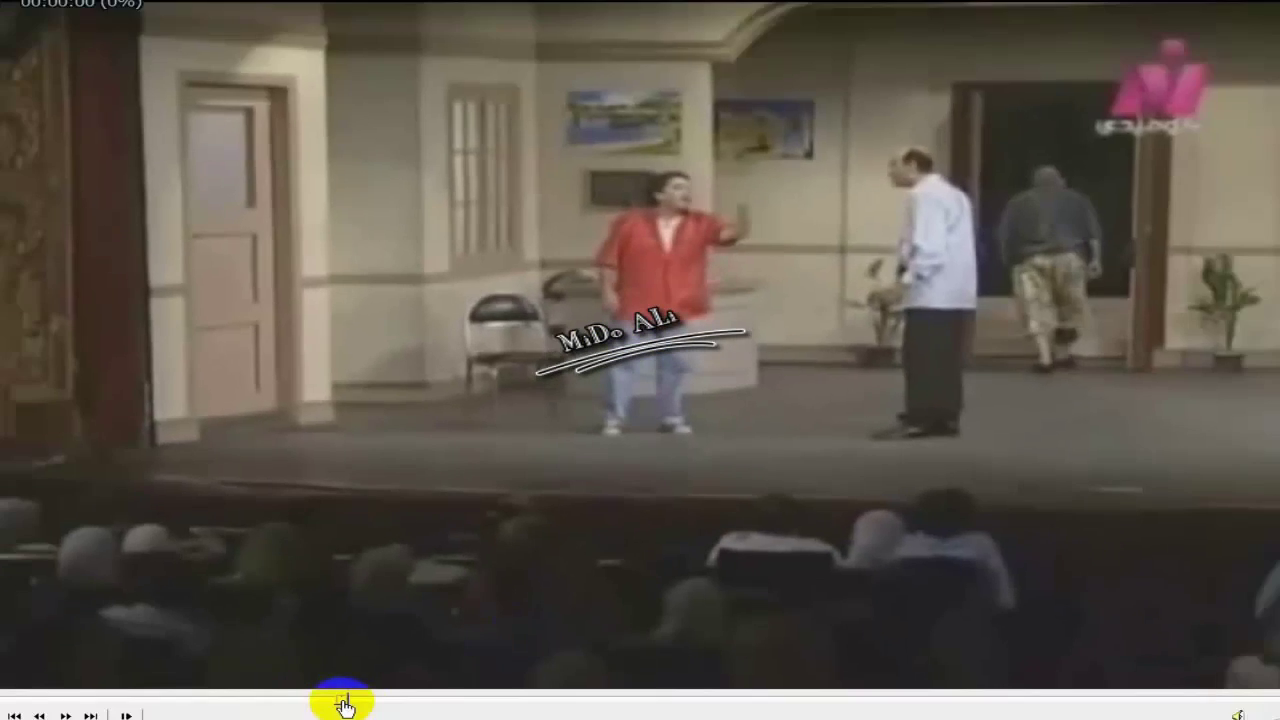
click(342, 706)
click(726, 690)
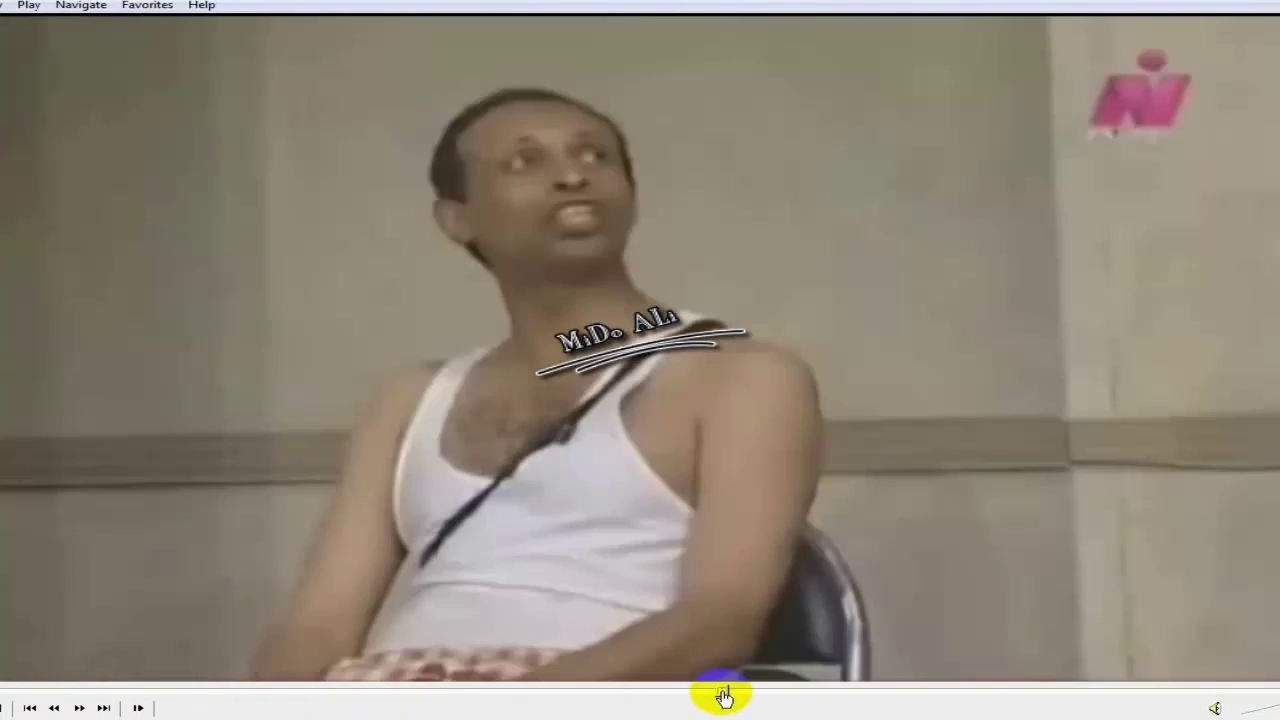
click(729, 691)
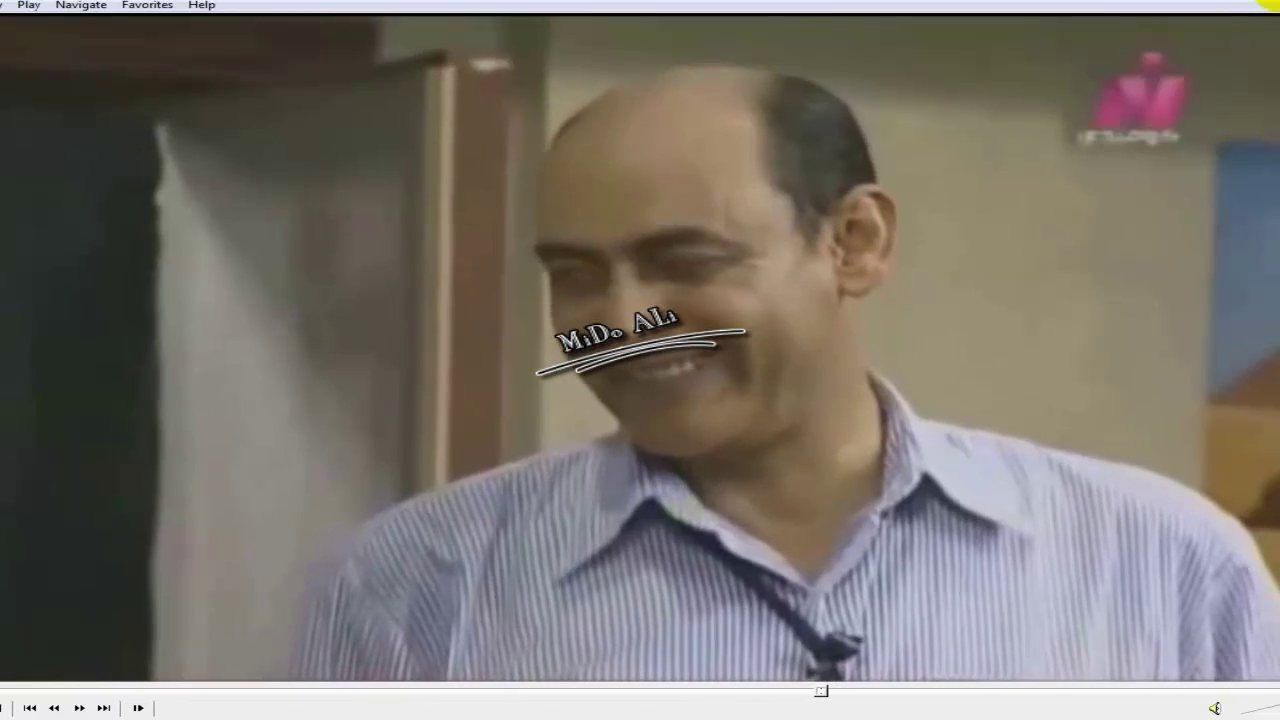
click(1268, 3)
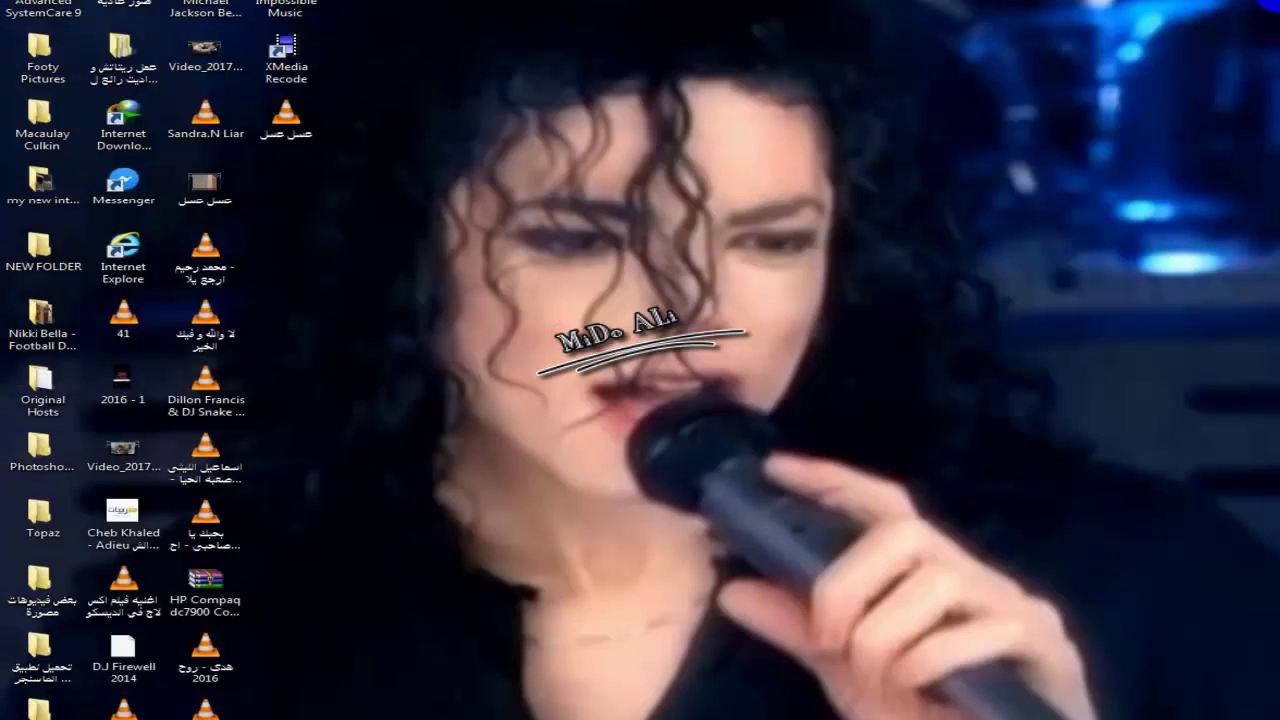
Step: Play the converted عسل عسل MP3 in MPC-HC, skip to about the middle, and close the player
click(405, 208)
right_click(289, 118)
mouse_move(400, 274)
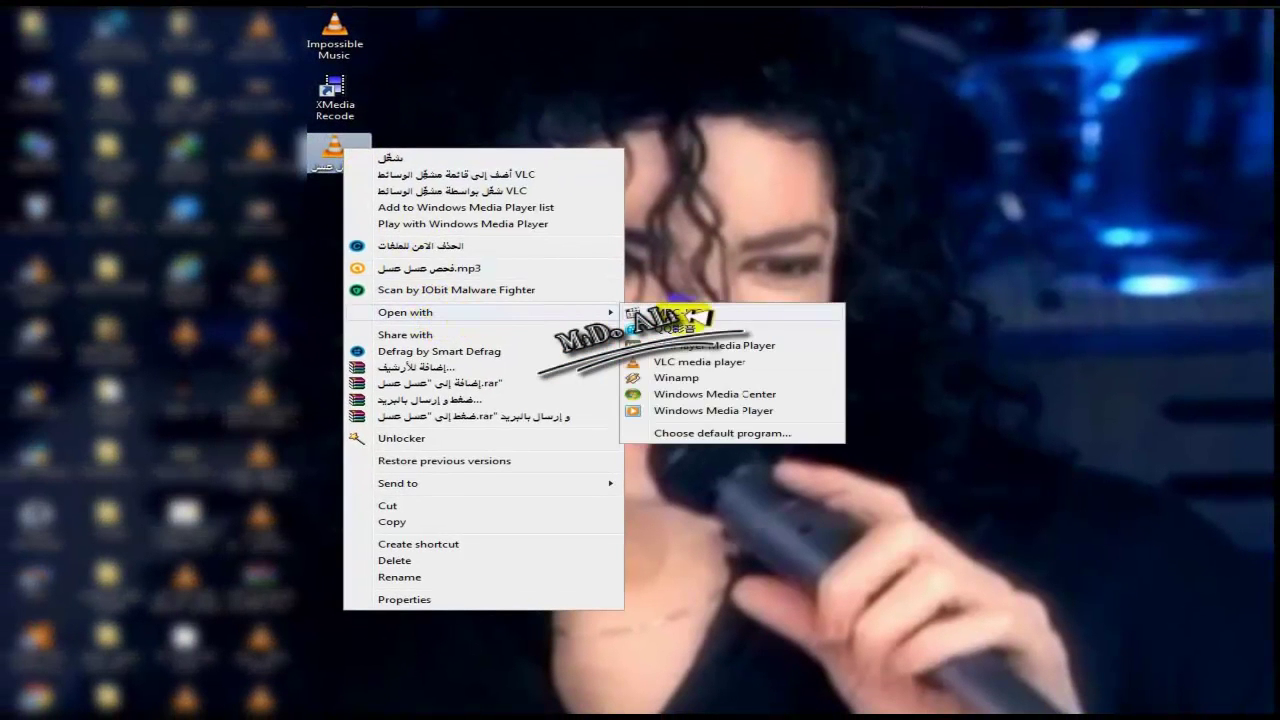
click(760, 314)
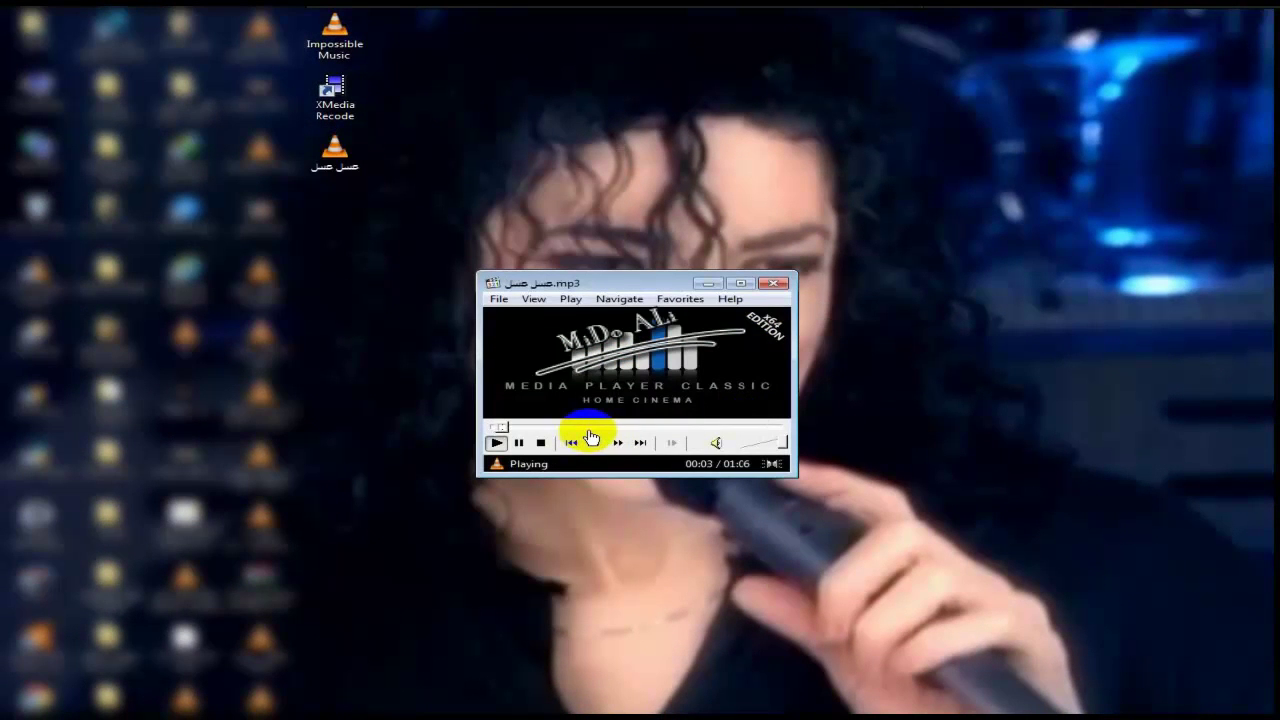
click(628, 428)
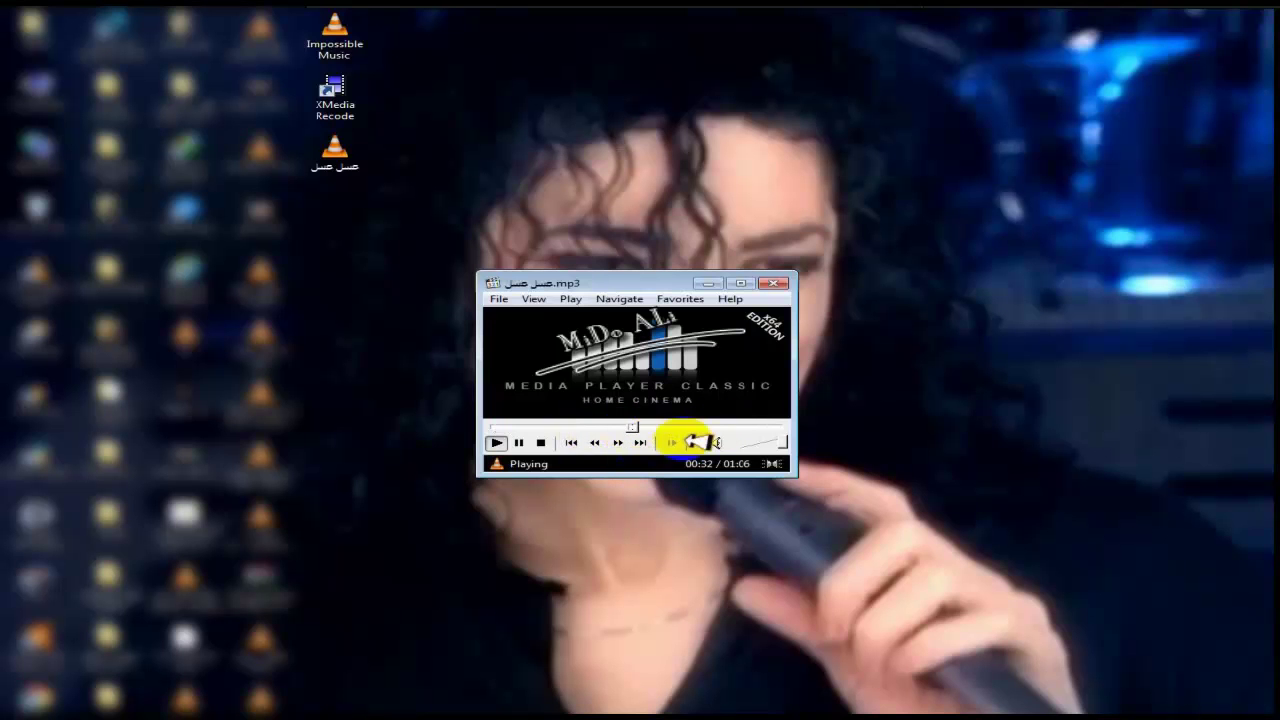
click(774, 284)
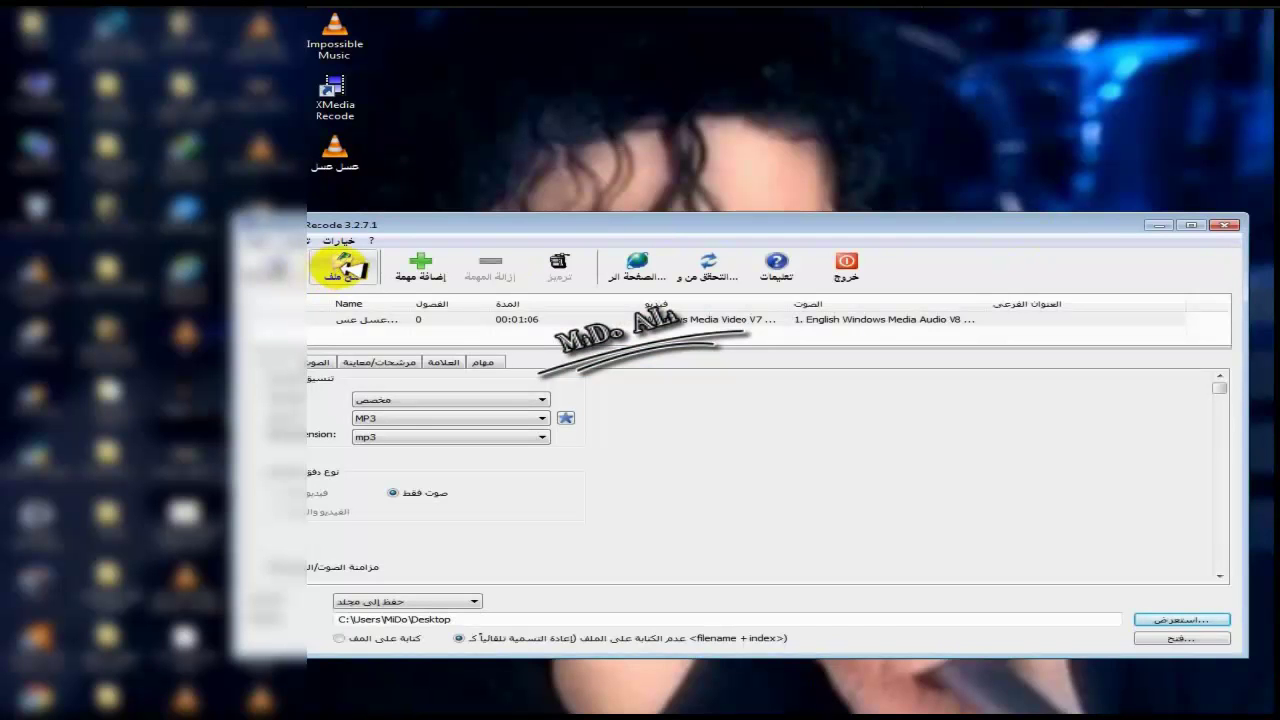
Step: Maximize XMedia Recode and load the Sandra.N Liar file from the Desktop folder as another source
click(1191, 225)
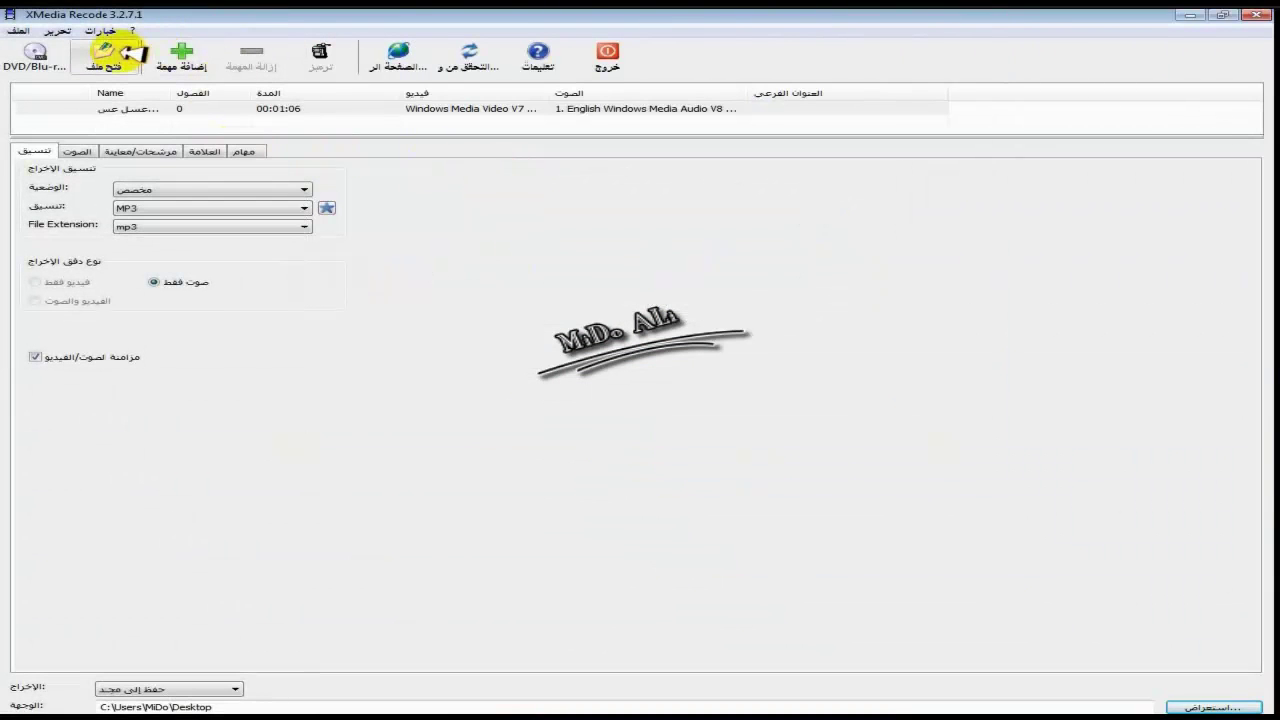
click(124, 53)
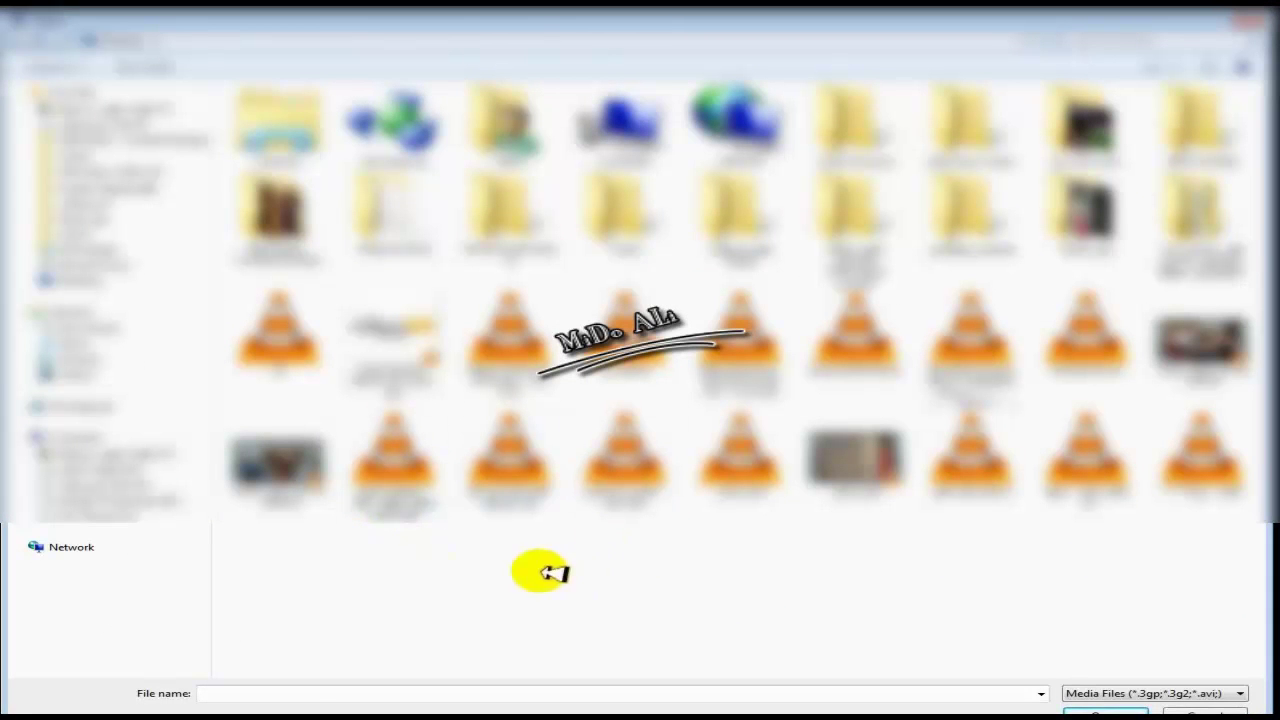
click(625, 460)
click(737, 445)
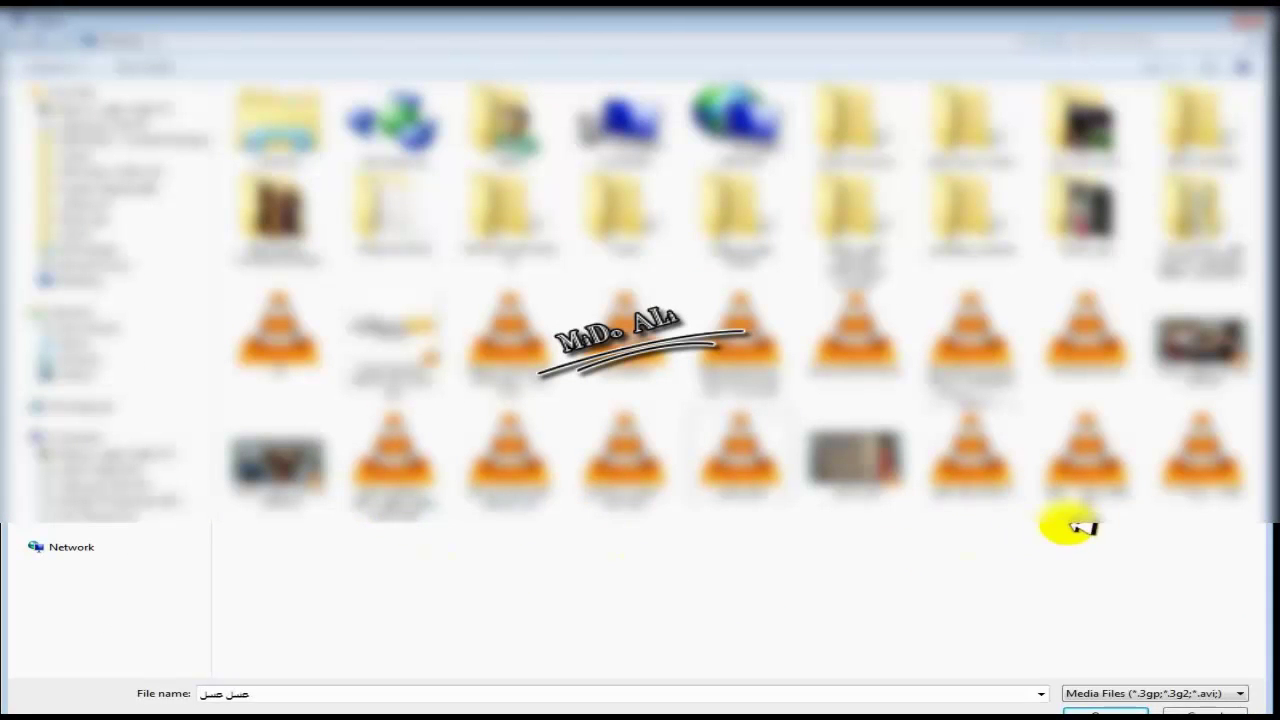
click(1068, 330)
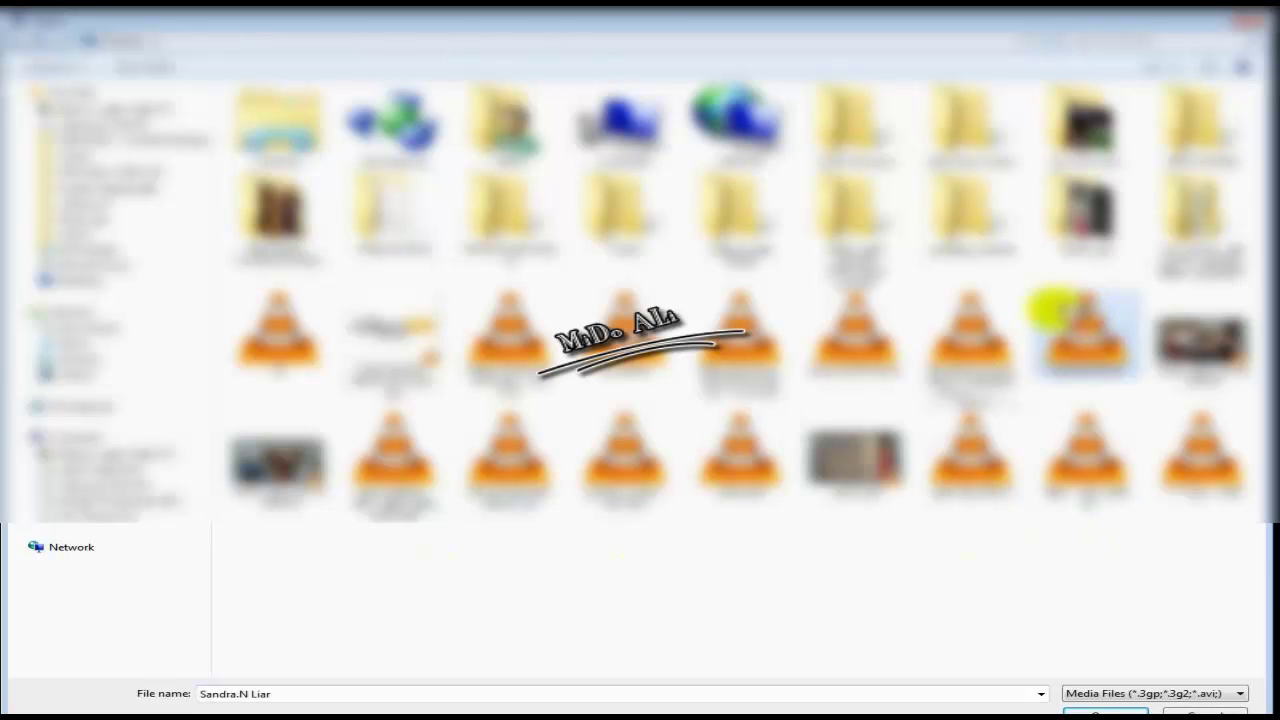
click(1105, 711)
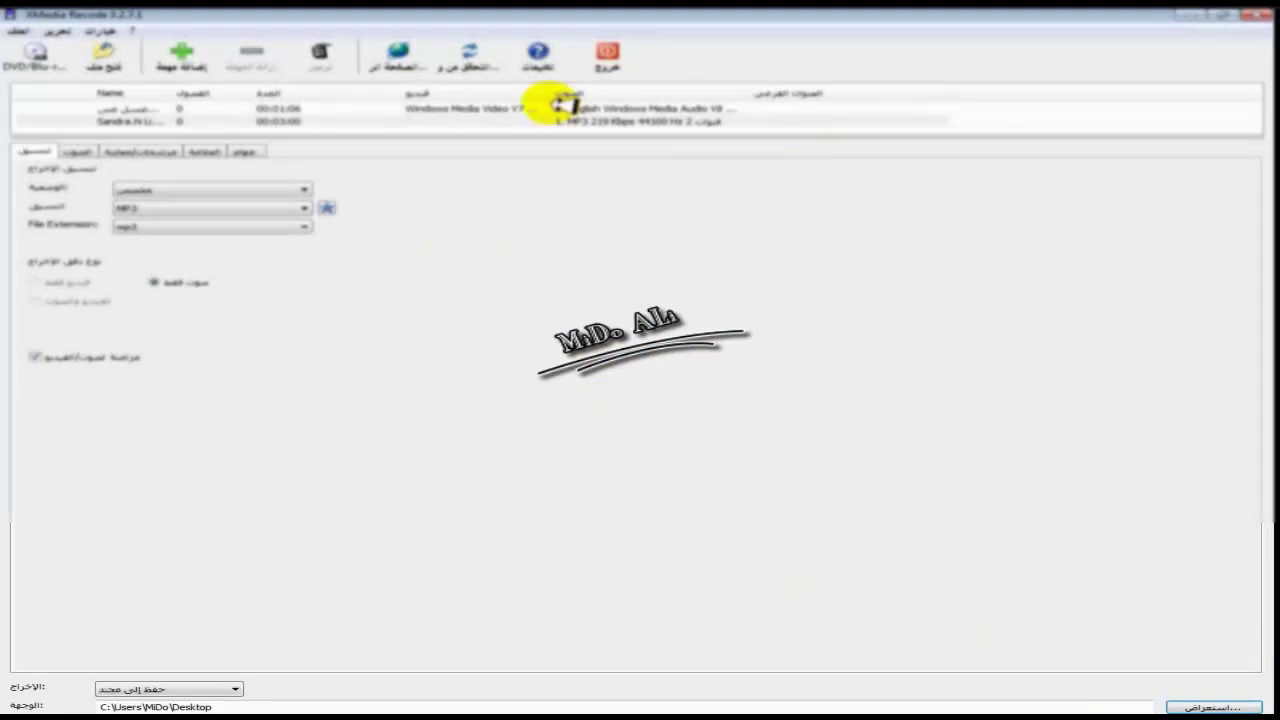
Step: Remove the عسل عسل video from the source list and select the Sandra.N Liar file
click(200, 108)
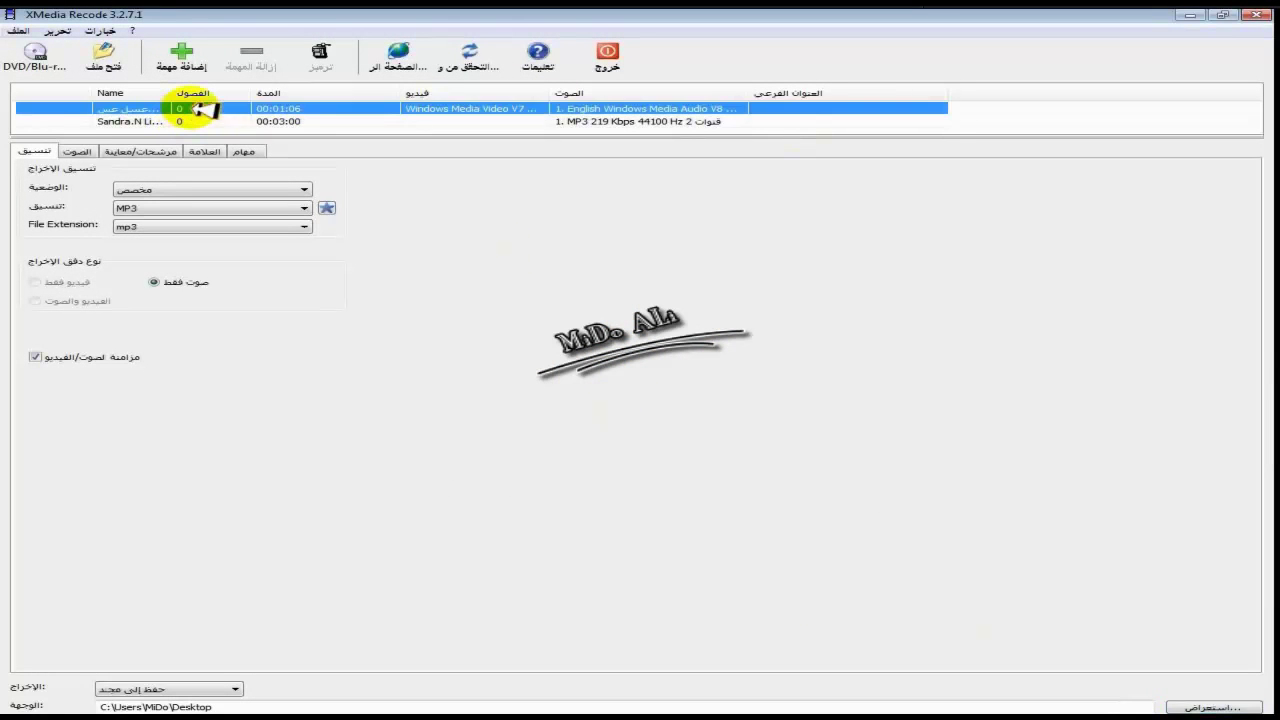
key(Delete)
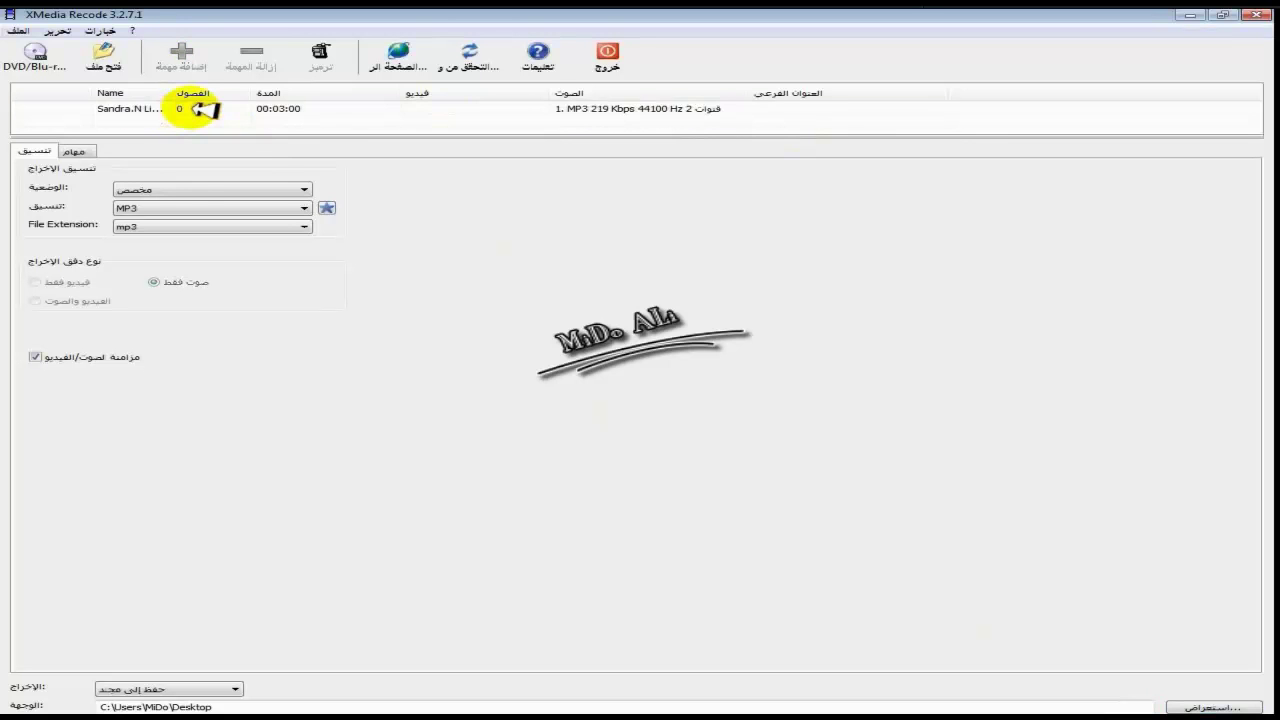
click(204, 110)
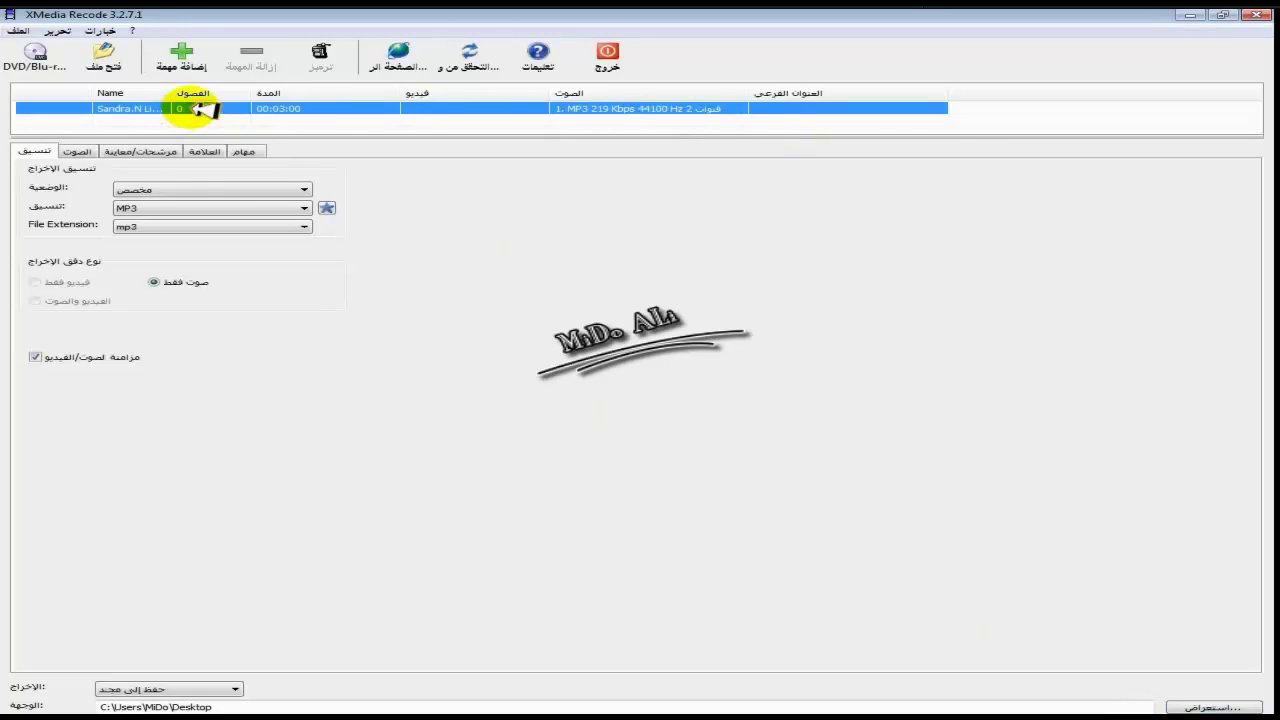
Step: Set the output format of the Sandra.N Liar file to MP4 with the mp4 file extension
click(180, 190)
click(218, 190)
click(212, 209)
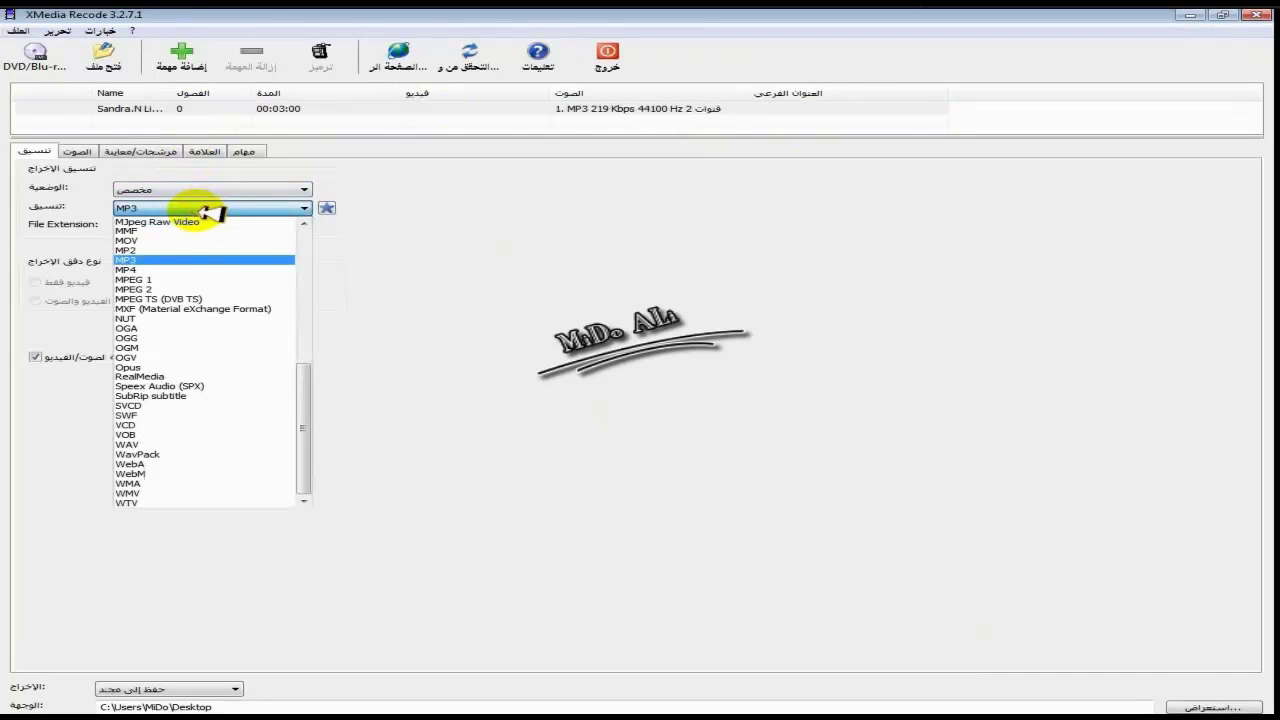
click(198, 212)
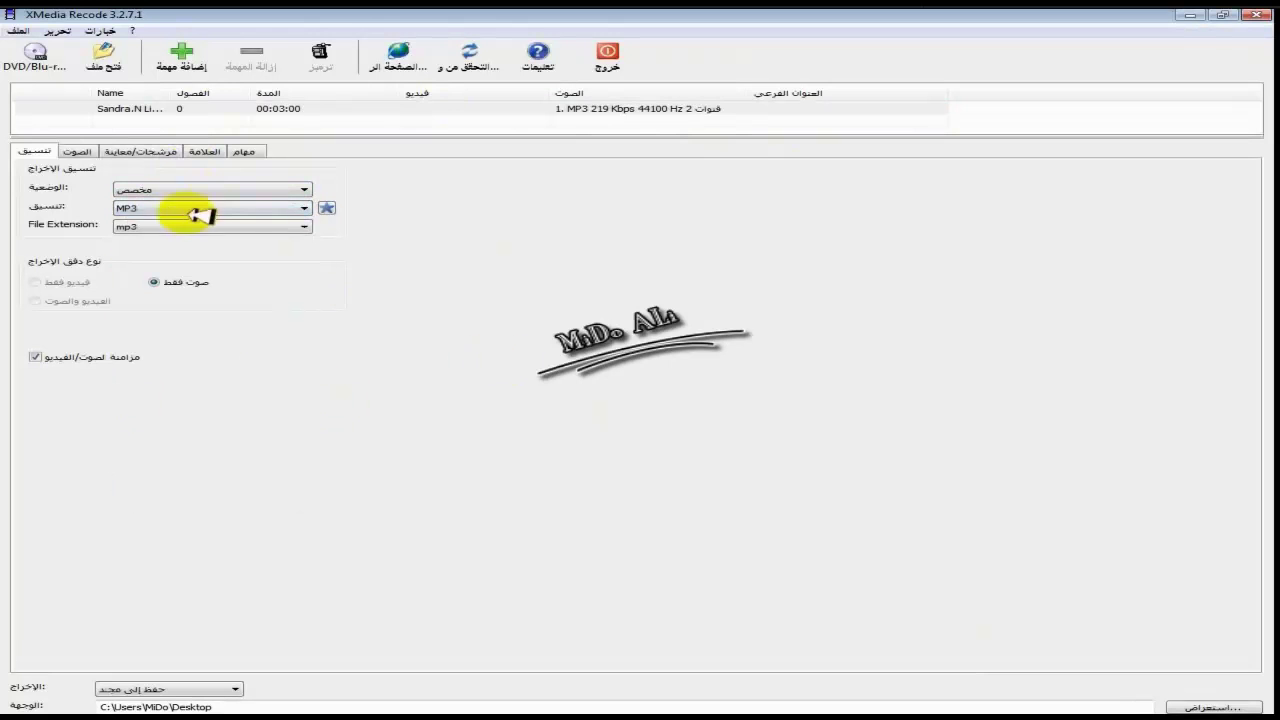
click(186, 209)
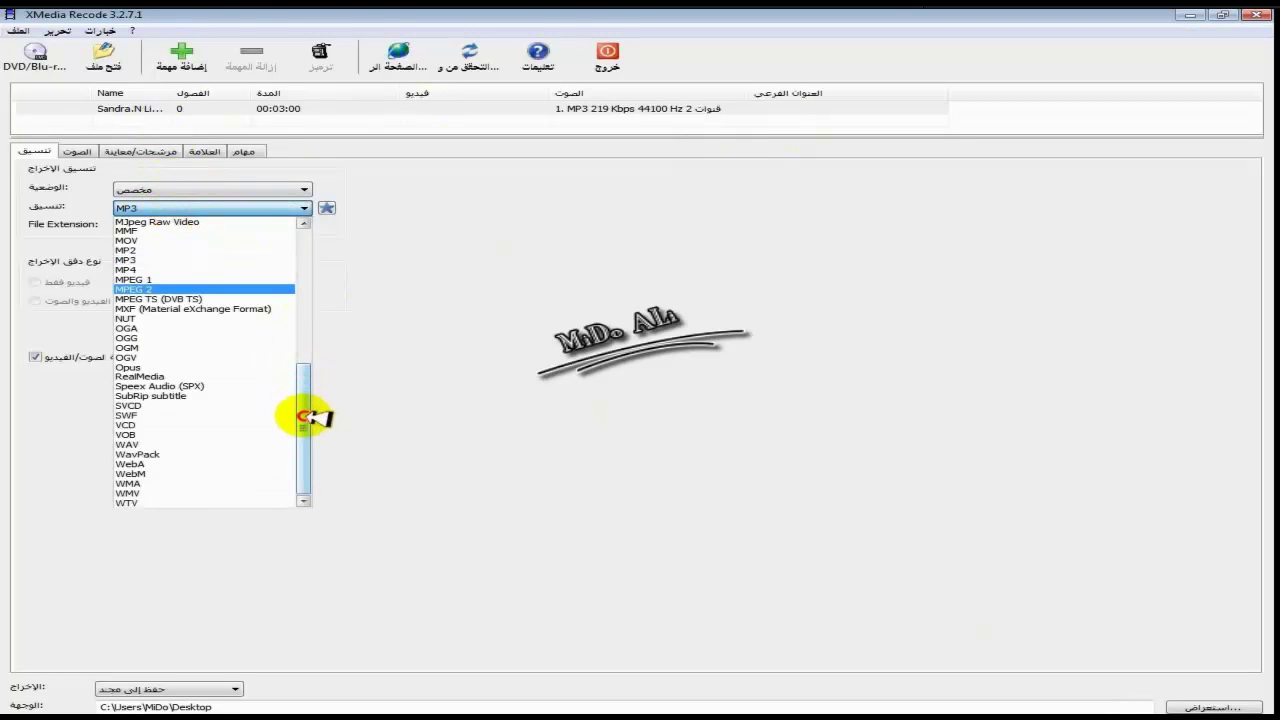
drag(305, 430, 305, 332)
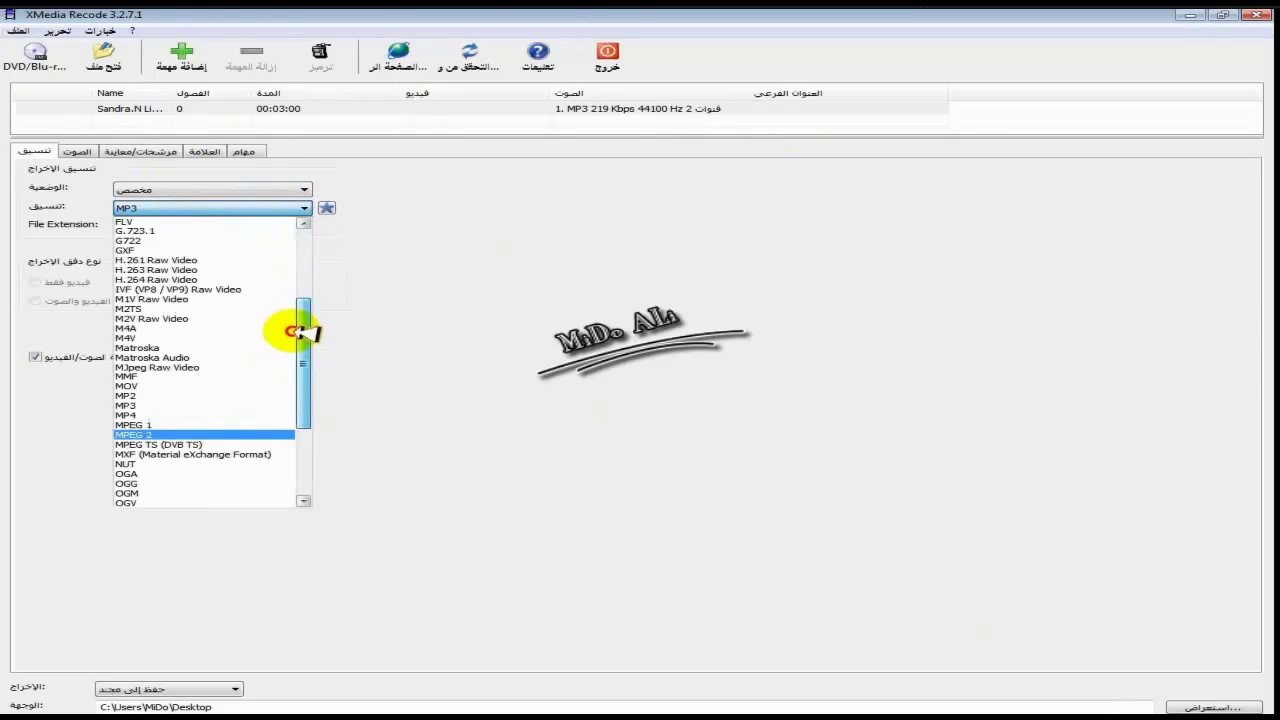
click(185, 415)
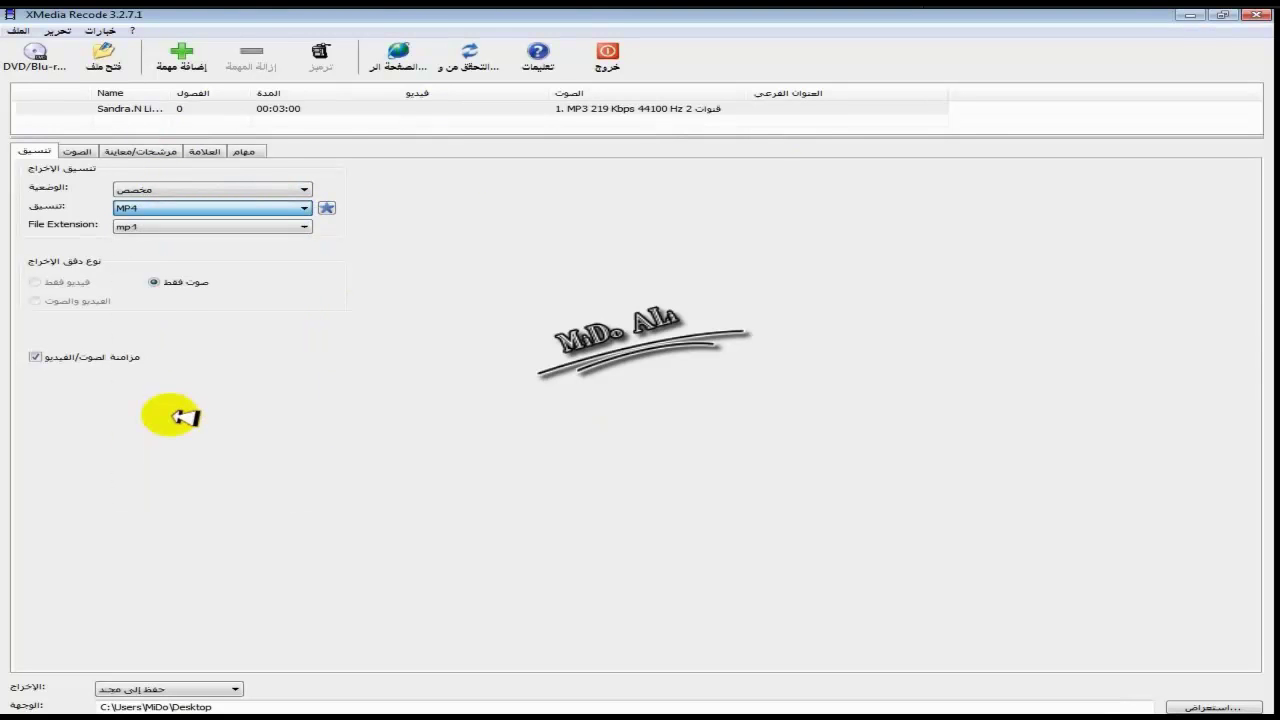
click(175, 228)
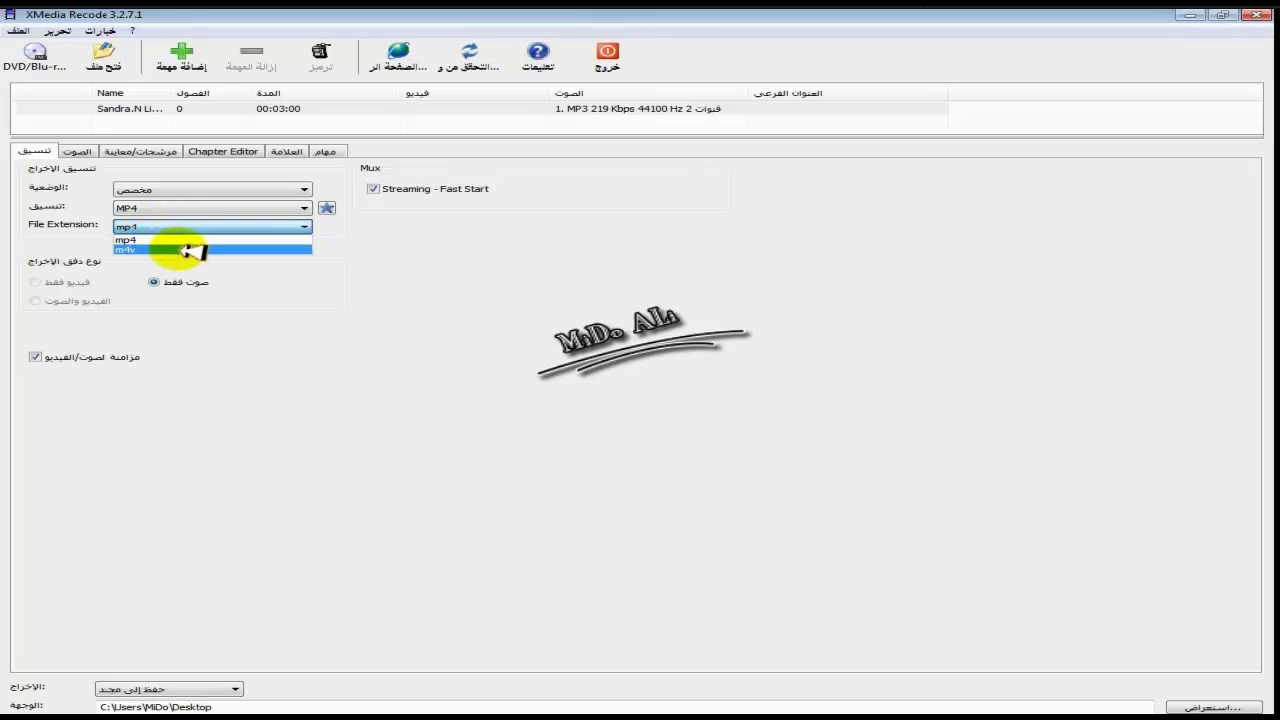
click(135, 240)
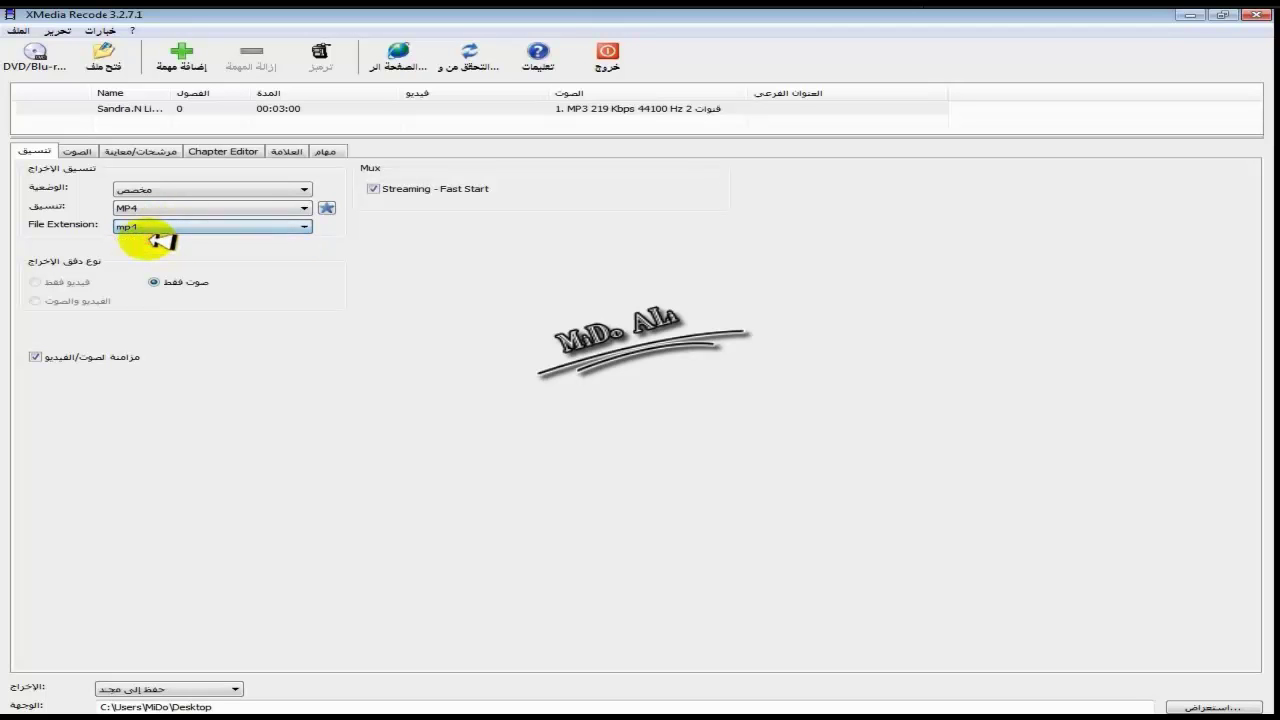
Step: Keep audio/video synchronization enabled and choose the Desktop as the output folder
click(182, 357)
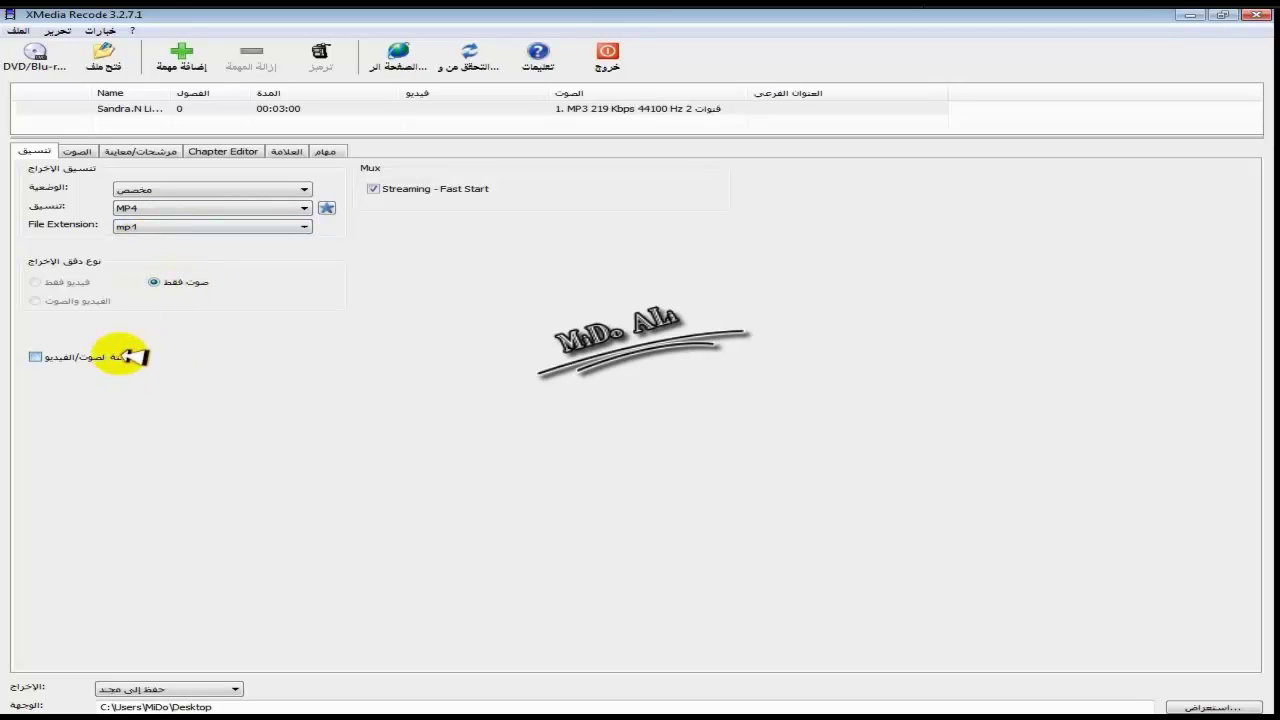
click(35, 356)
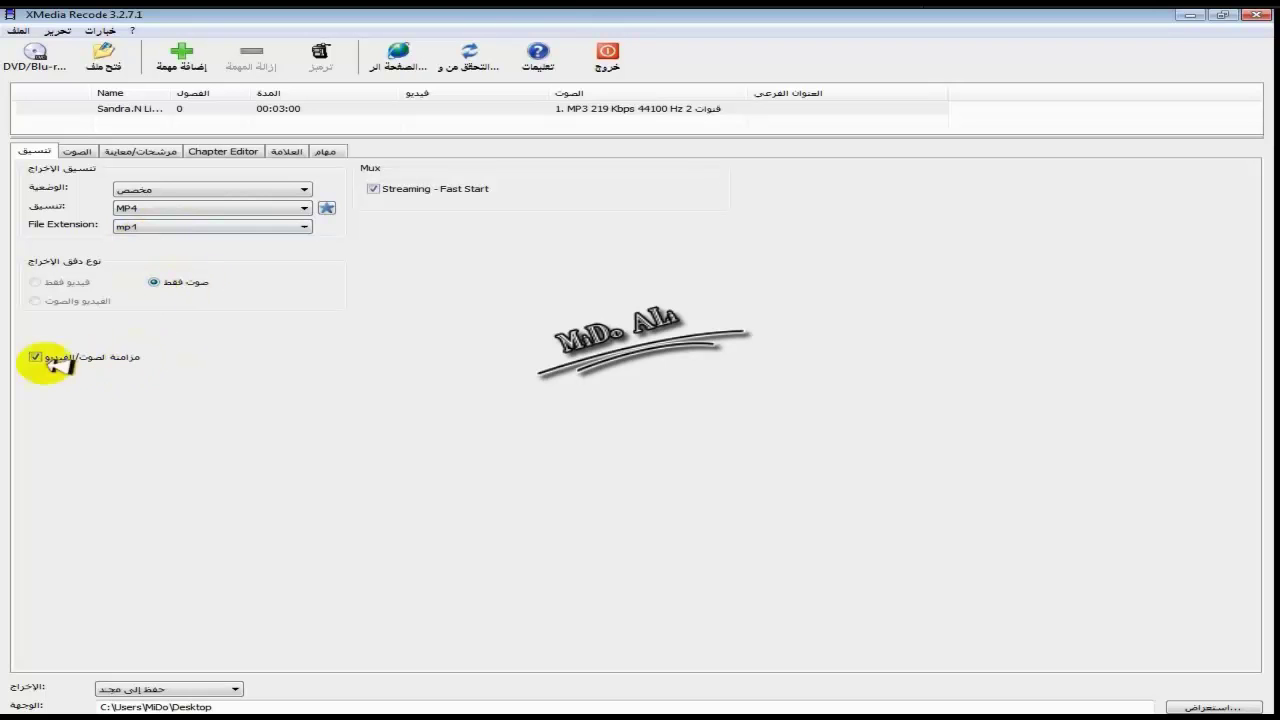
click(1205, 707)
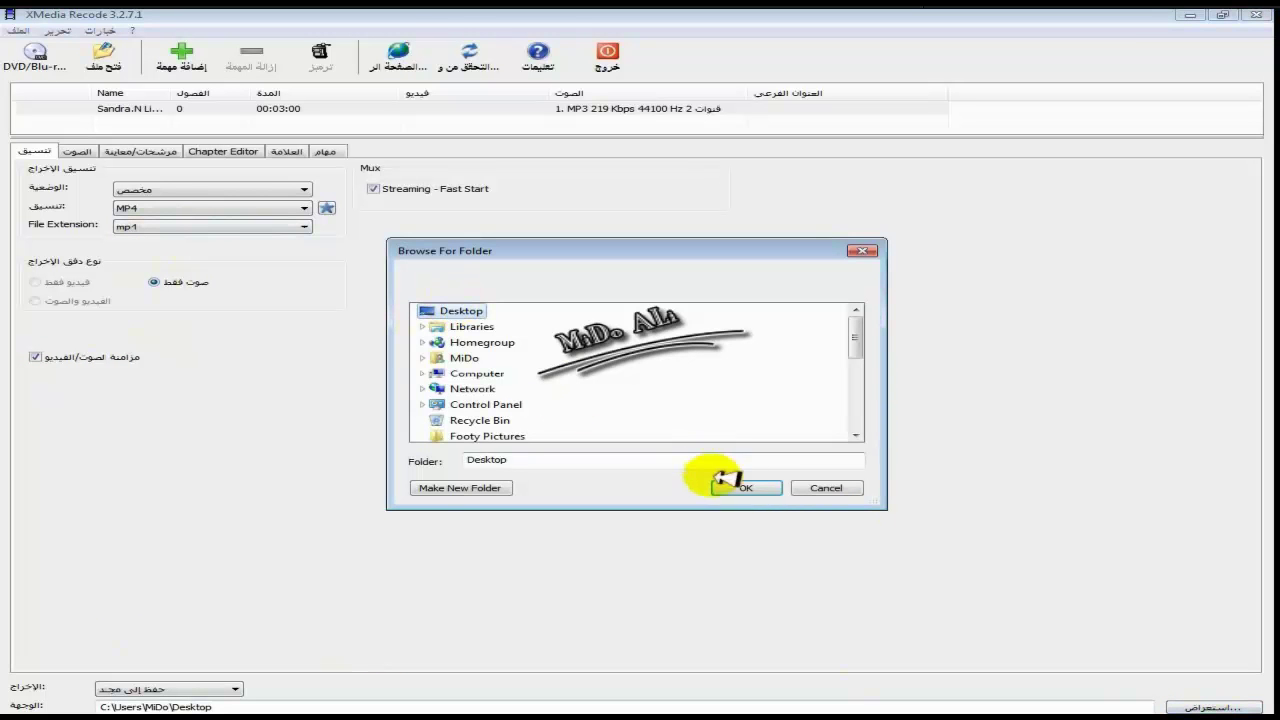
click(750, 487)
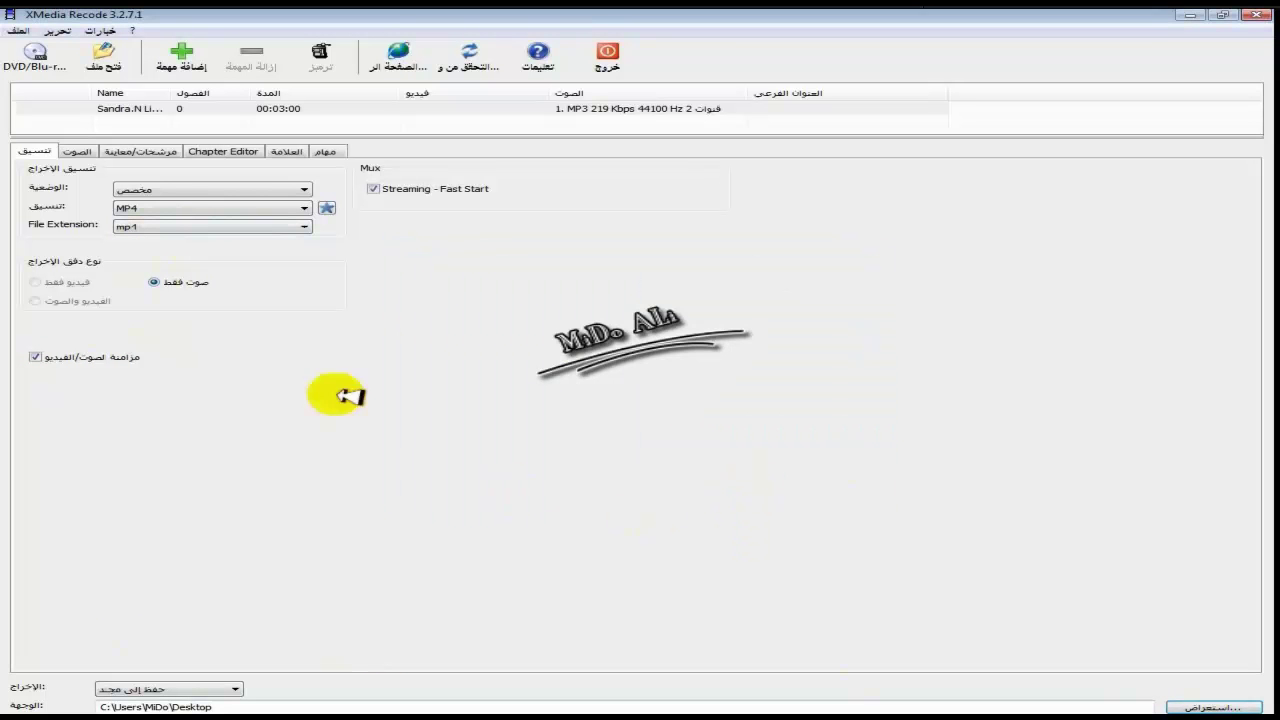
Step: Add the Sandra.N Liar file as a job, encode it, and dismiss the completion message
click(205, 64)
click(320, 55)
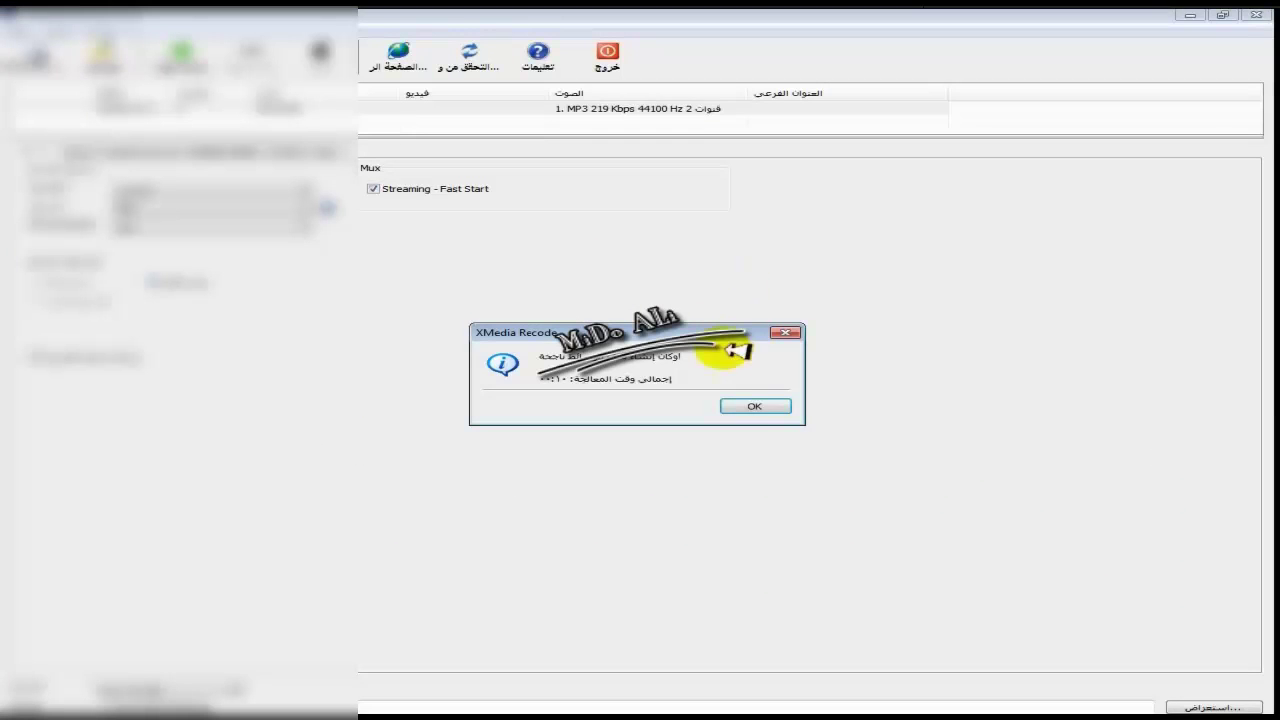
click(763, 407)
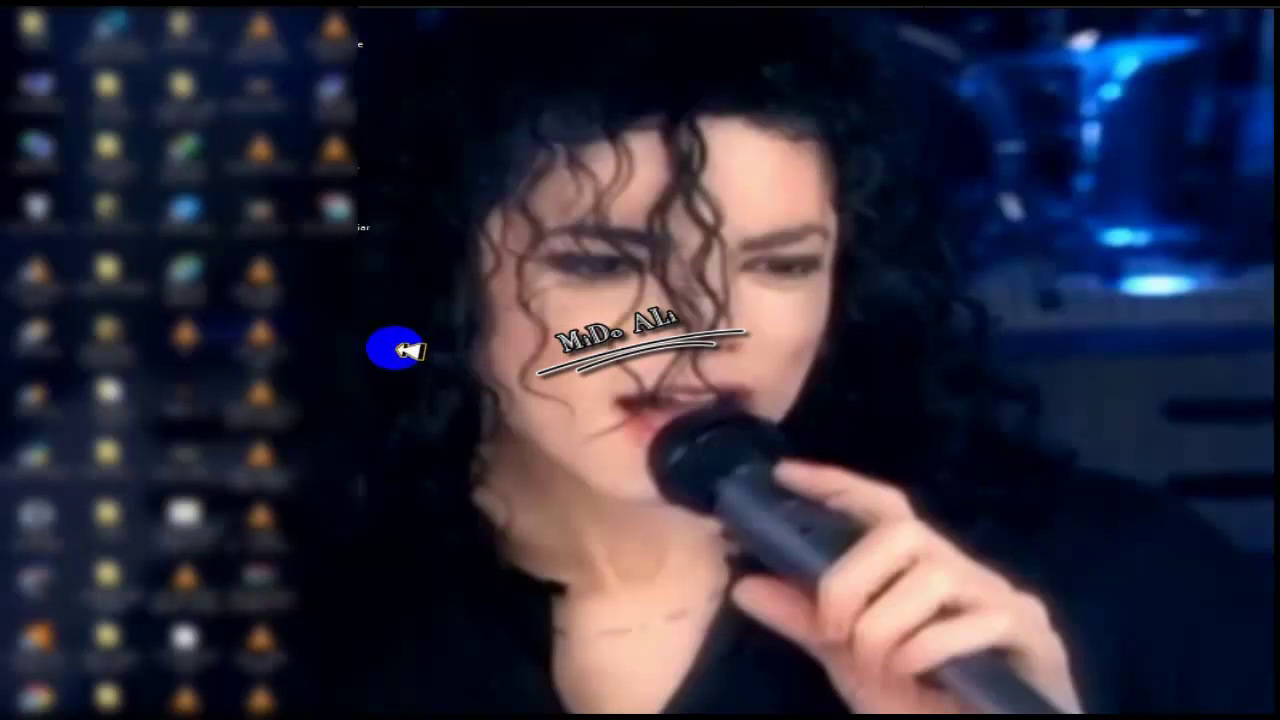
Step: Inspect the file type and size of the converted Sandra.N Liar MP4 in its desktop file properties
right_click(340, 210)
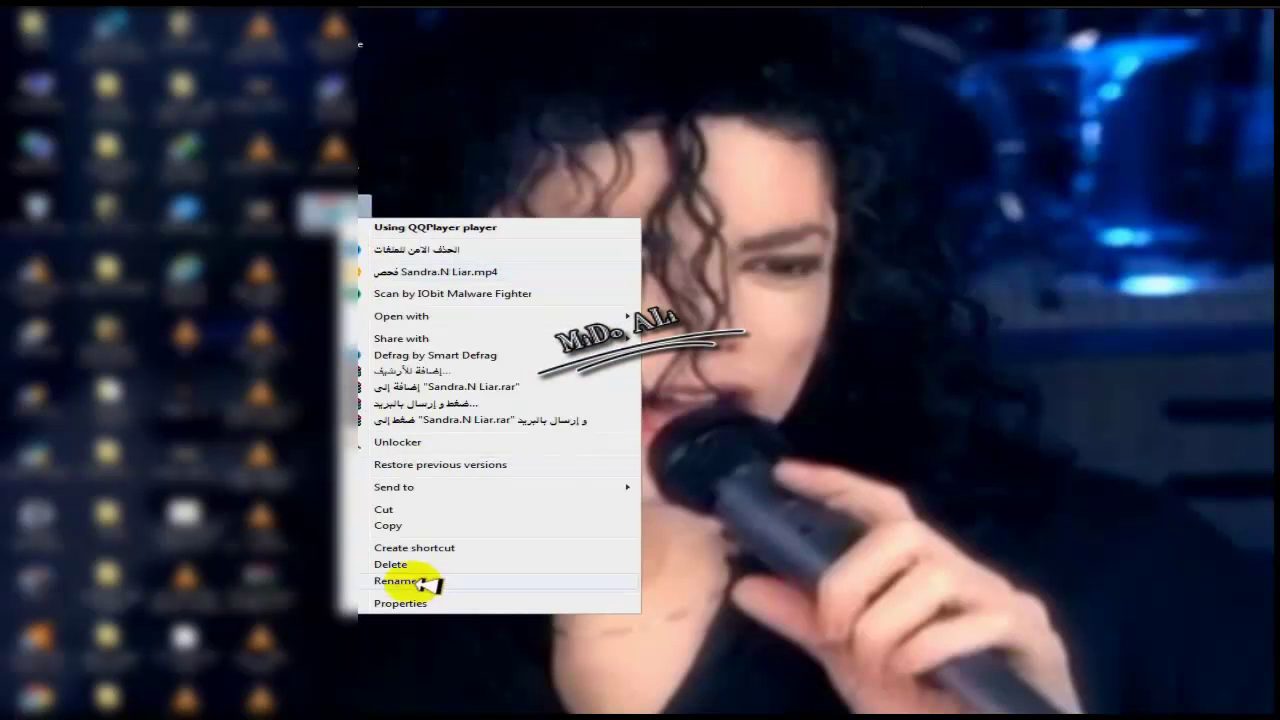
click(427, 604)
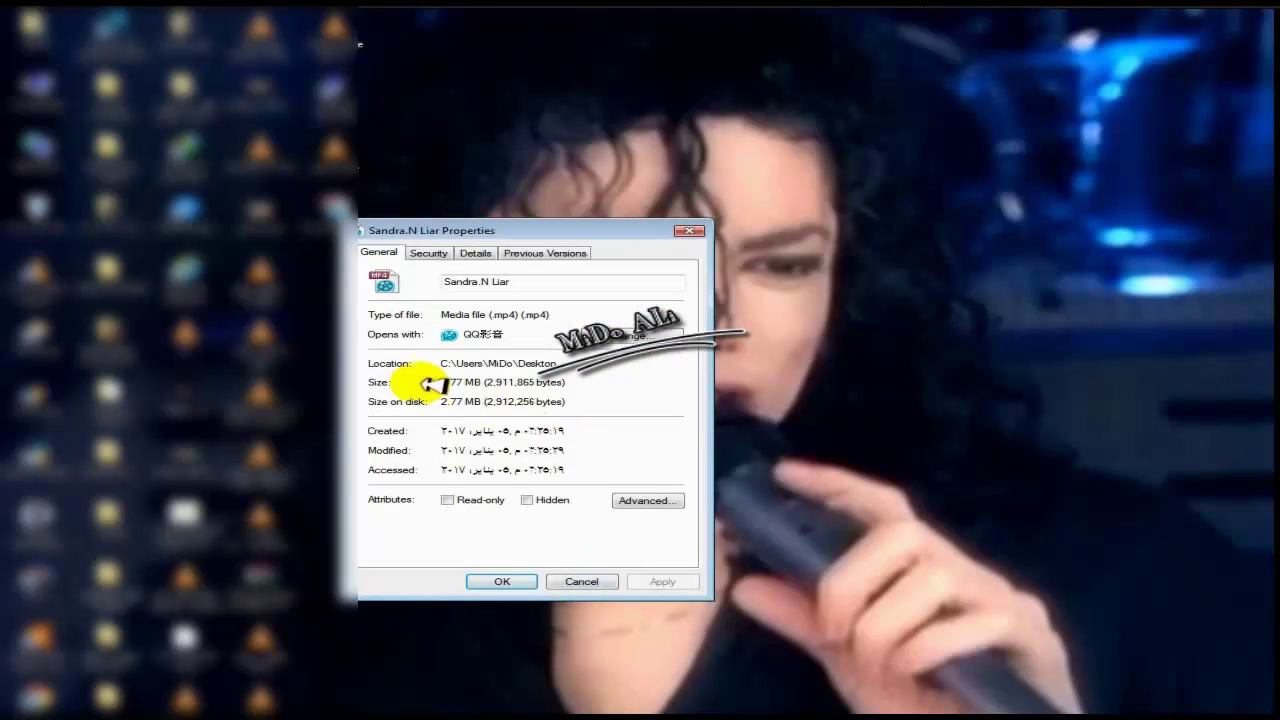
click(500, 382)
drag(518, 314, 606, 314)
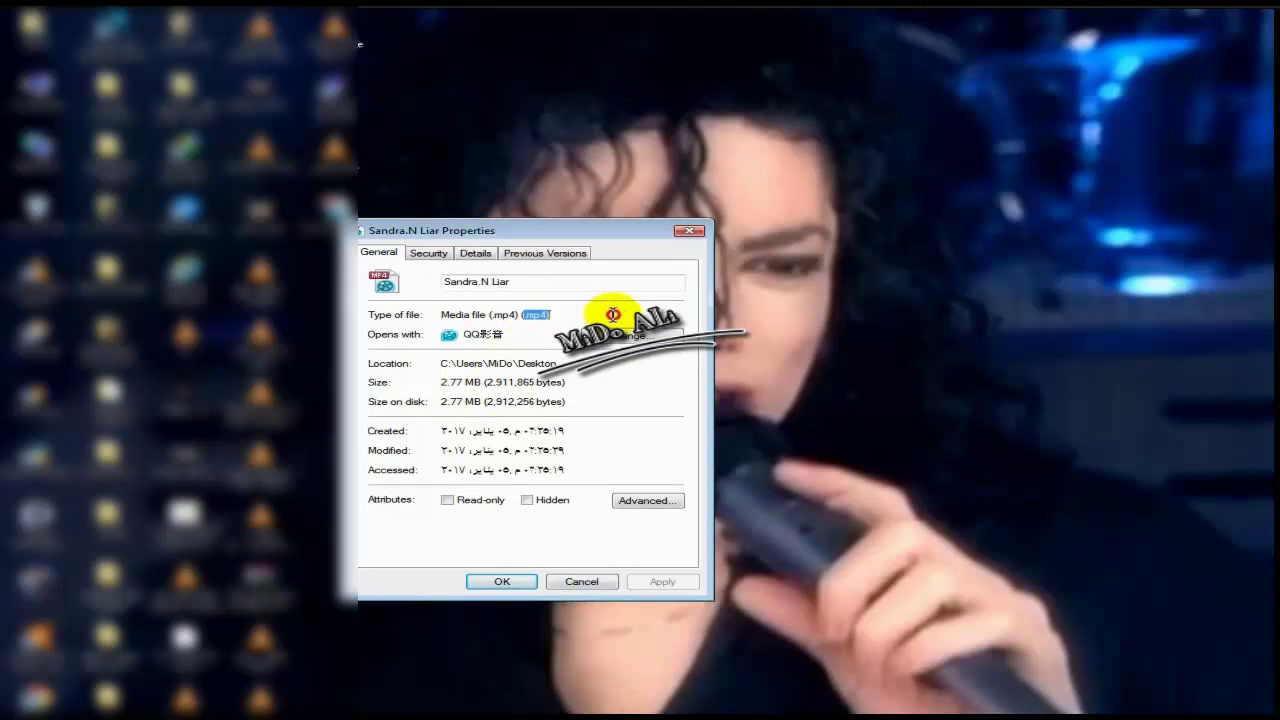
click(580, 582)
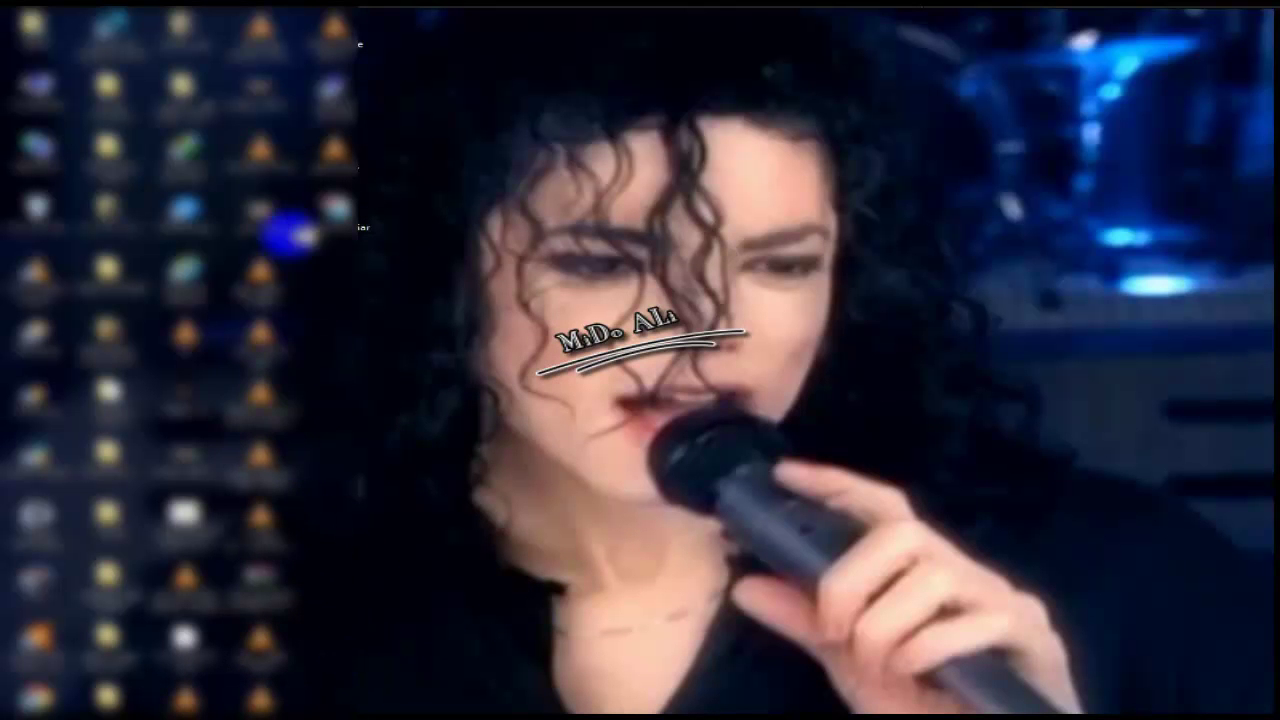
Step: Compare the file type and size of the source Sandra.N Liar MP3 with those of the converted MP4
right_click(259, 137)
click(371, 600)
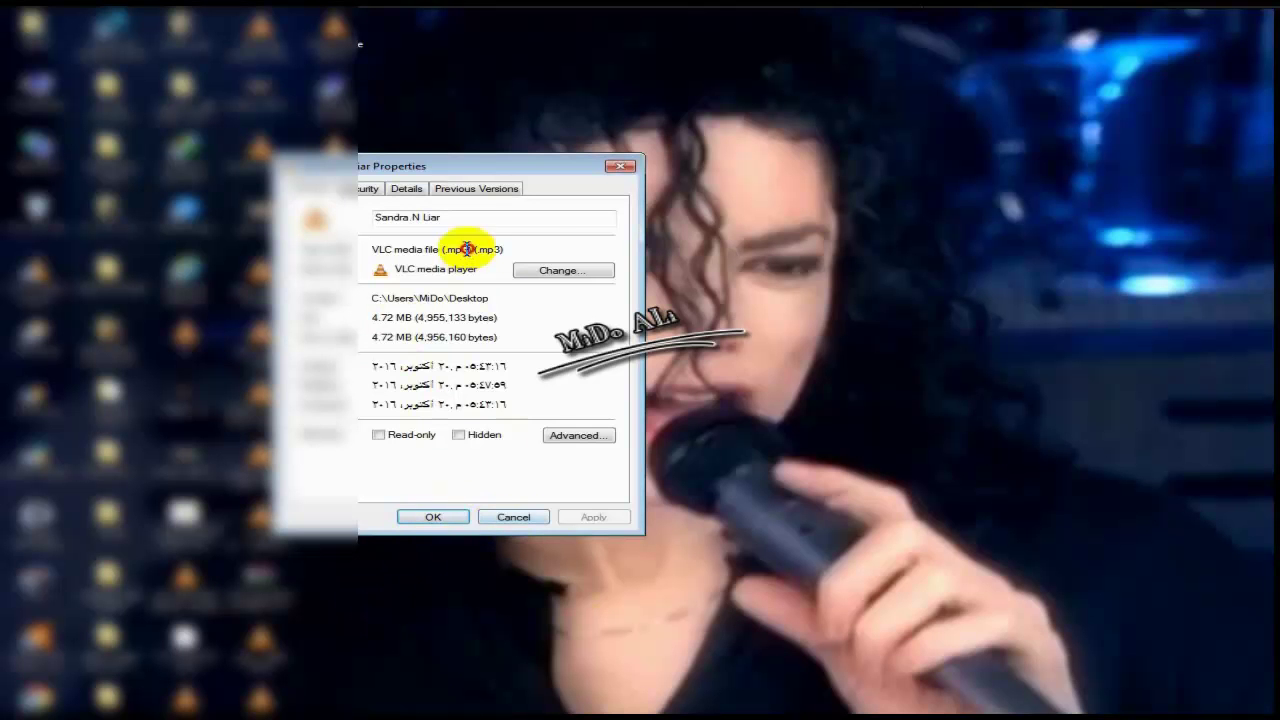
drag(466, 249, 506, 249)
click(528, 517)
right_click(345, 213)
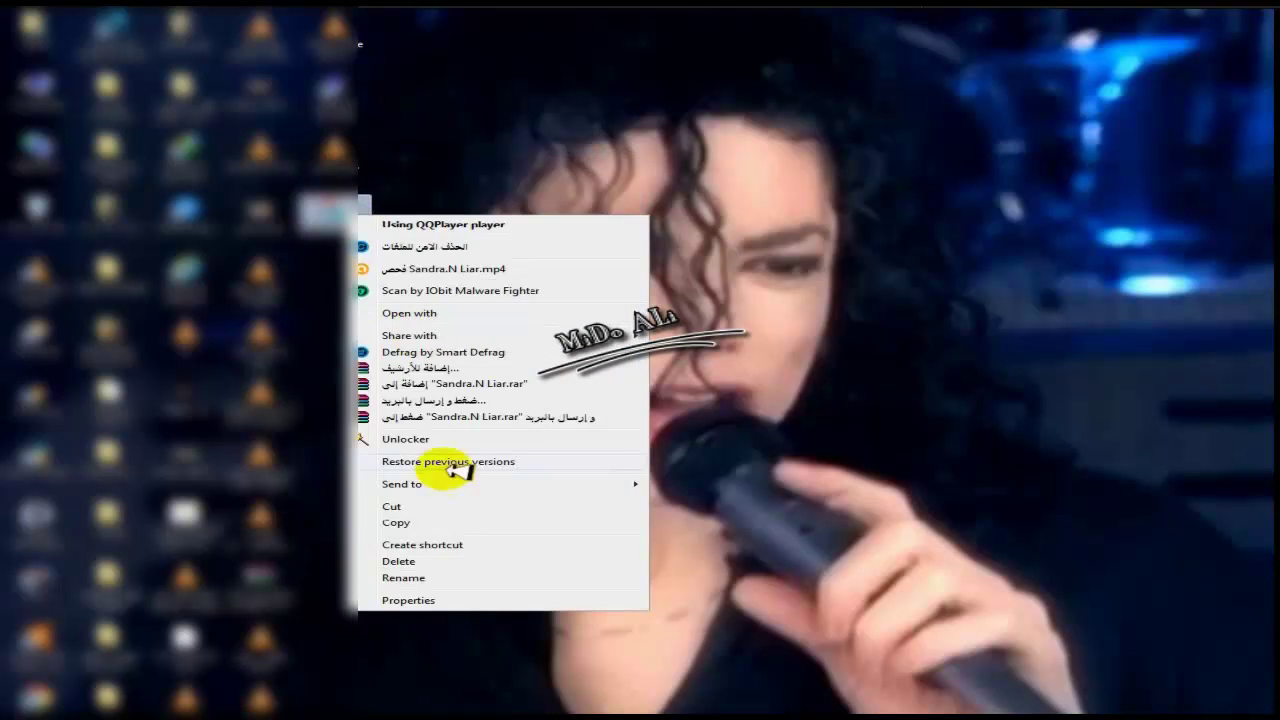
click(477, 606)
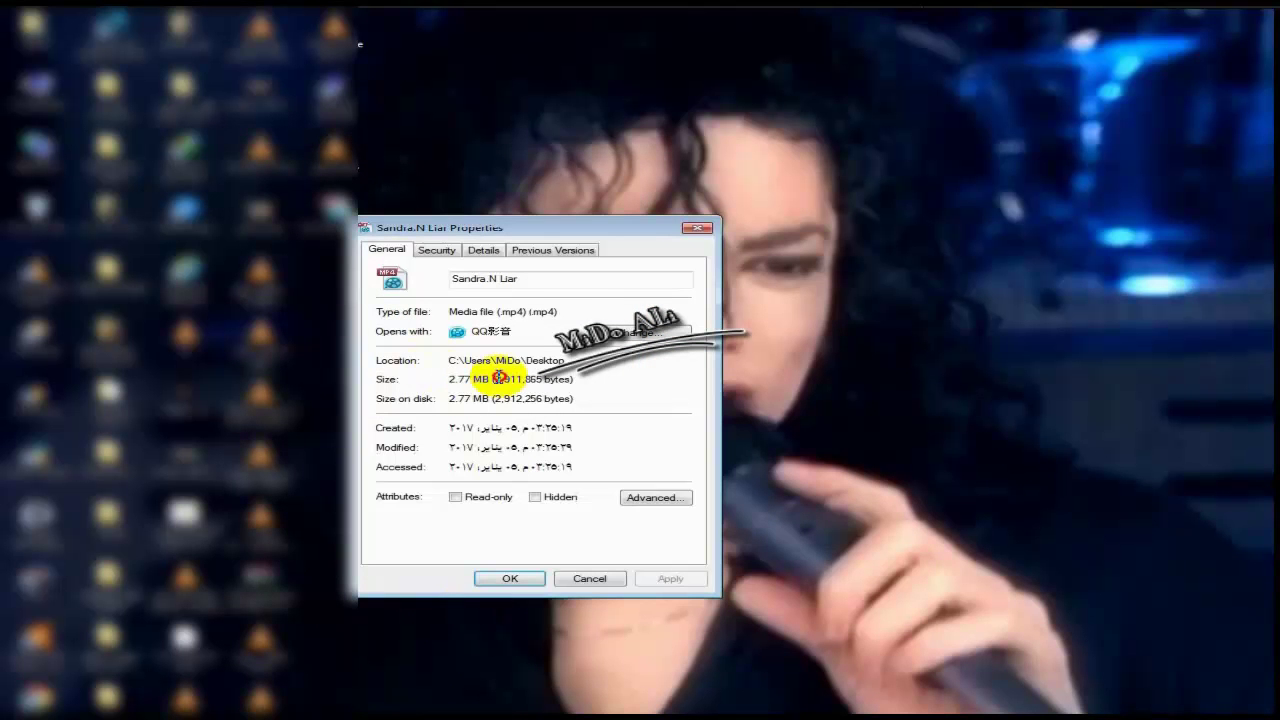
click(590, 577)
Step: Play the converted Sandra.N Liar MP4 in Media Player Classic and skip to about one third of the track
right_click(358, 225)
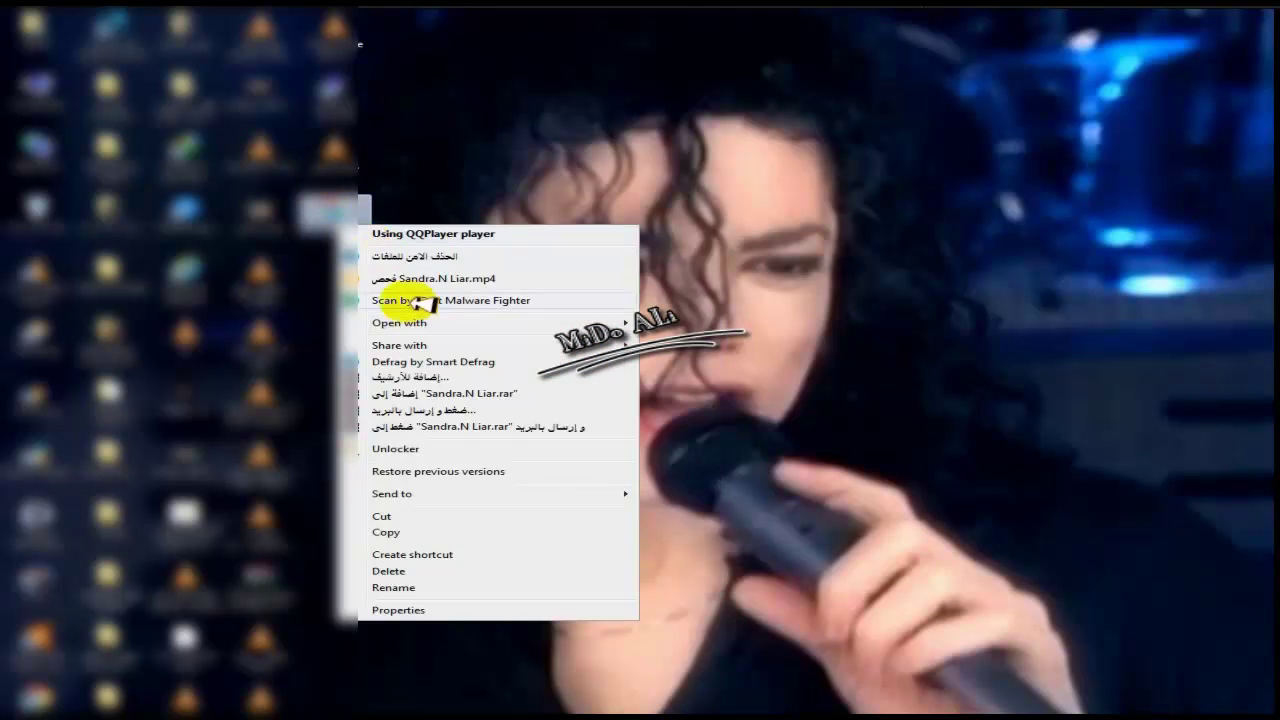
mouse_move(455, 326)
click(714, 339)
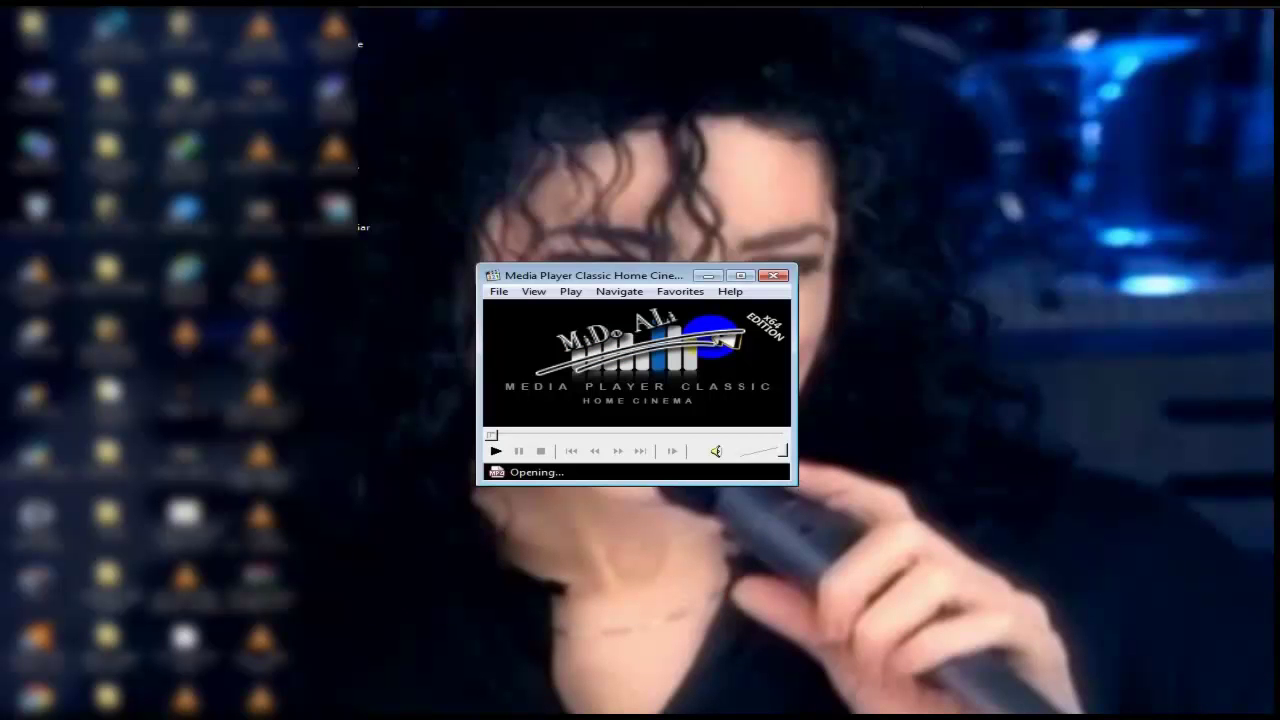
click(592, 427)
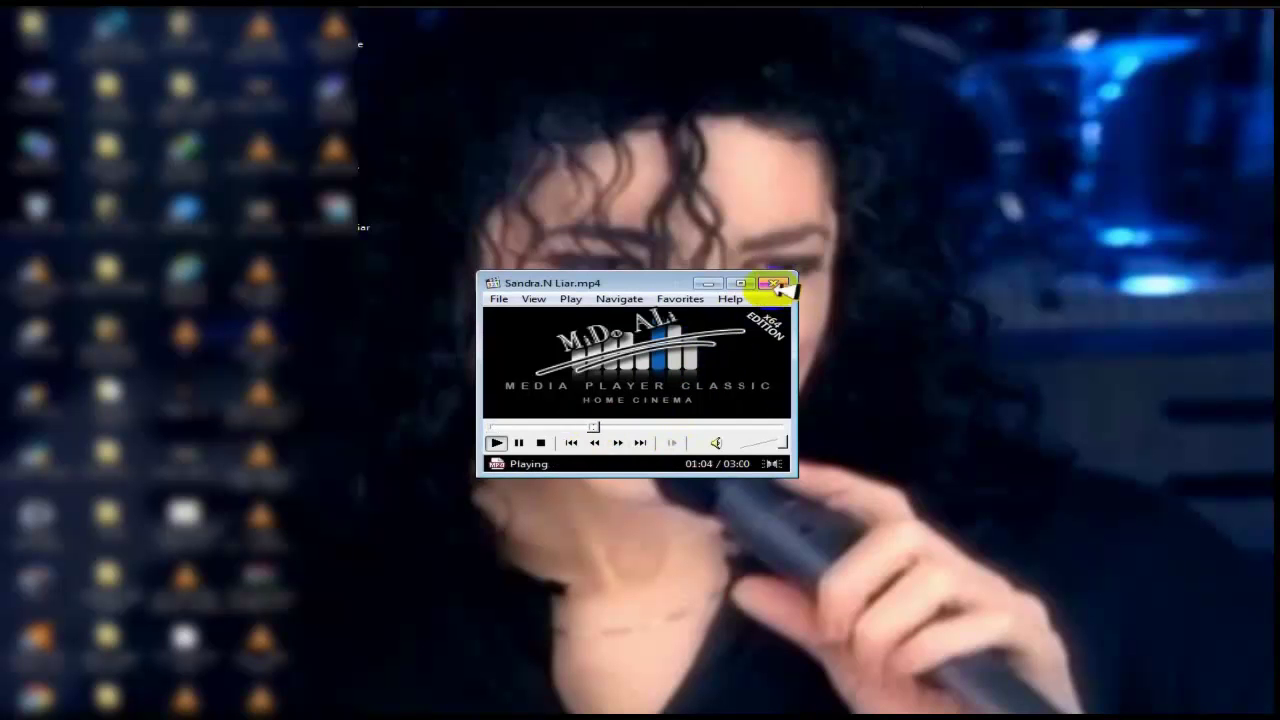
Step: Play the source Sandra.N Liar MP3 in Media Player Classic, skip to about 01:04, and close the player
click(271, 171)
click(555, 350)
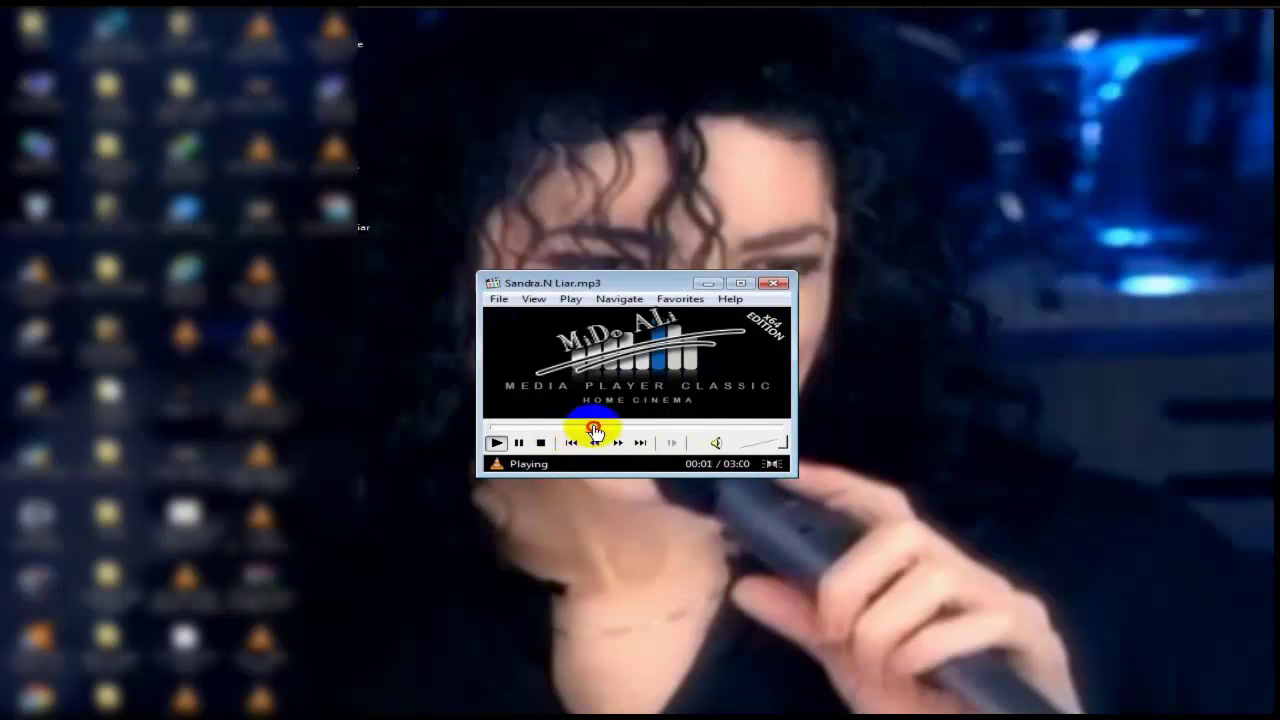
click(593, 427)
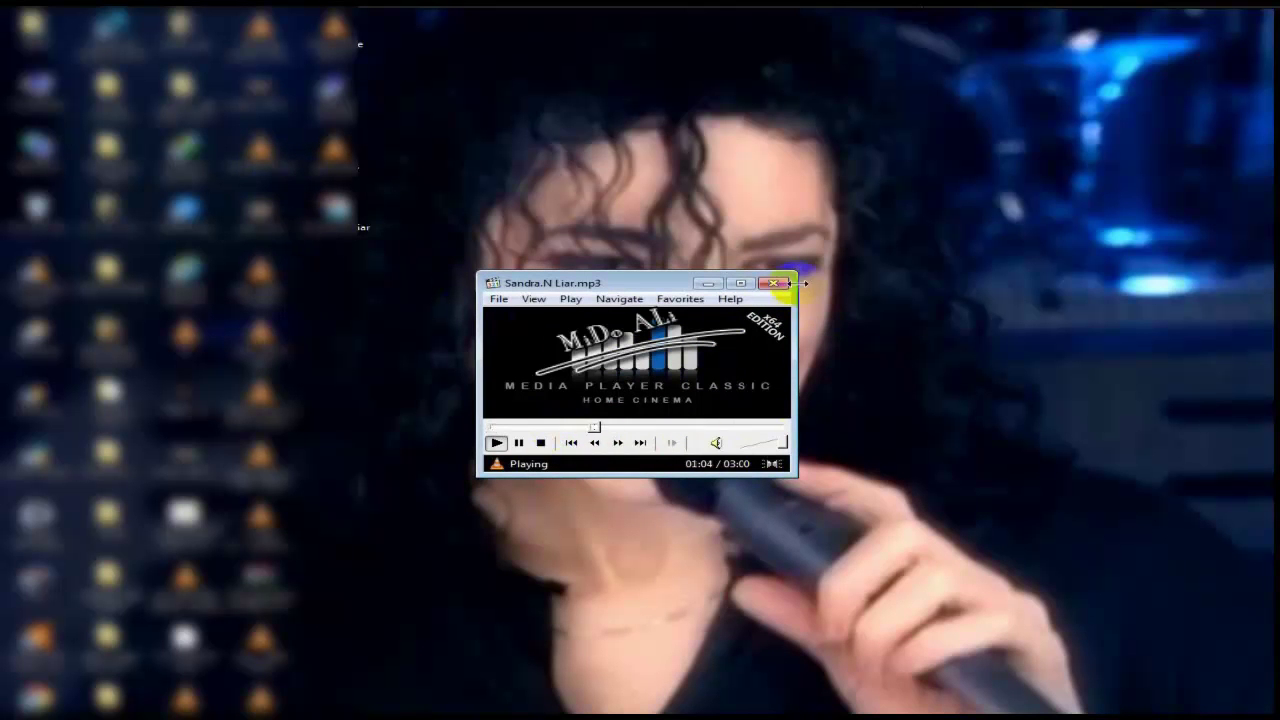
click(788, 283)
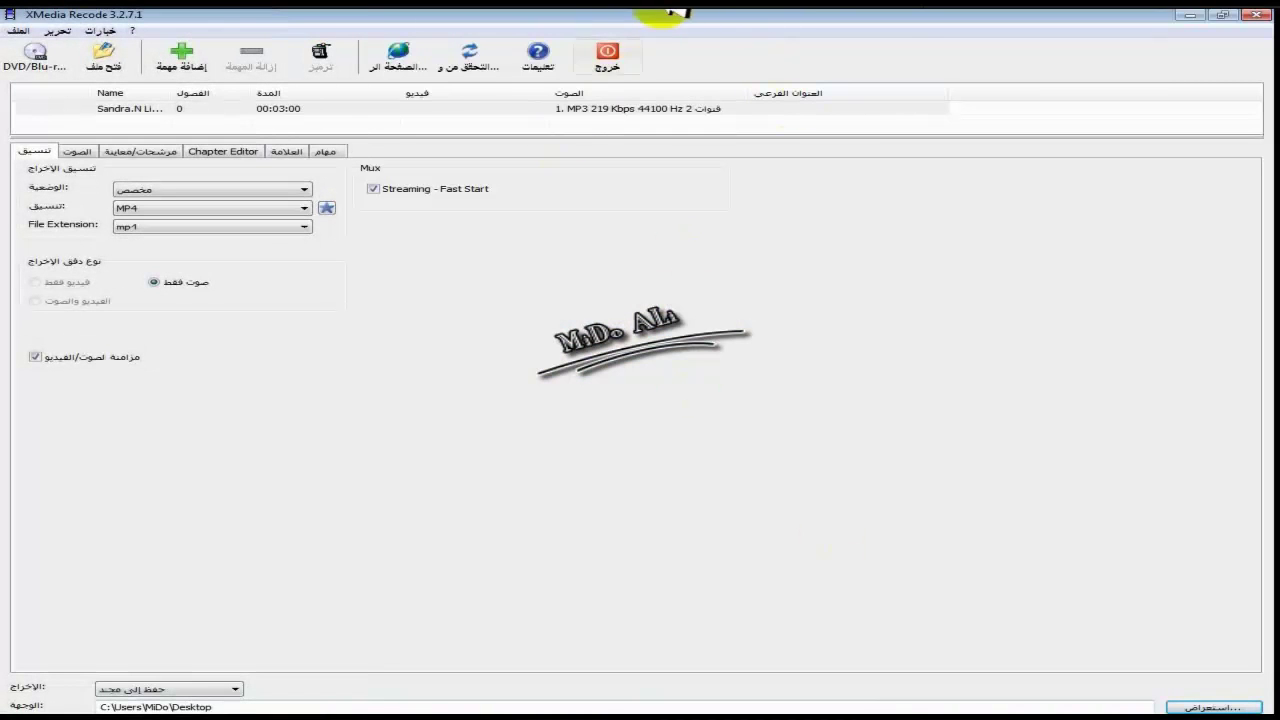
Step: Minimize XMedia Recode, switch to its download page in the browser, and check the installer's supported operating systems
click(1188, 14)
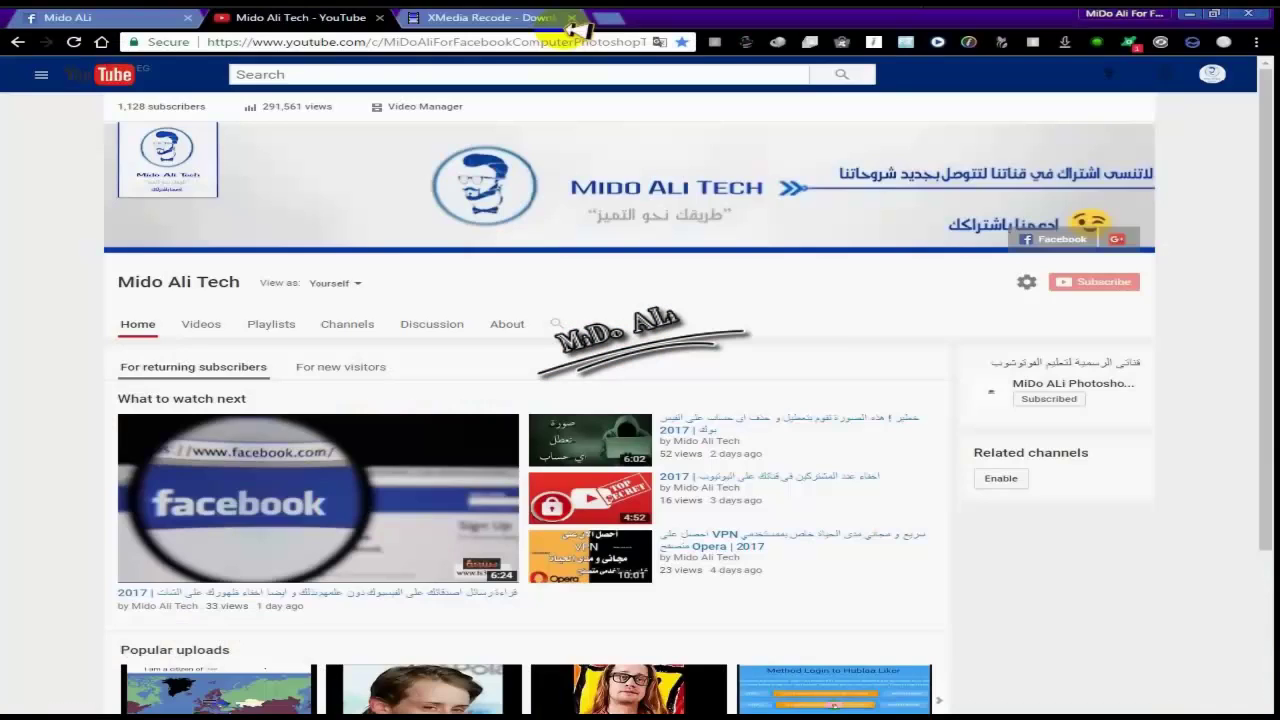
click(490, 17)
drag(1262, 333, 1262, 120)
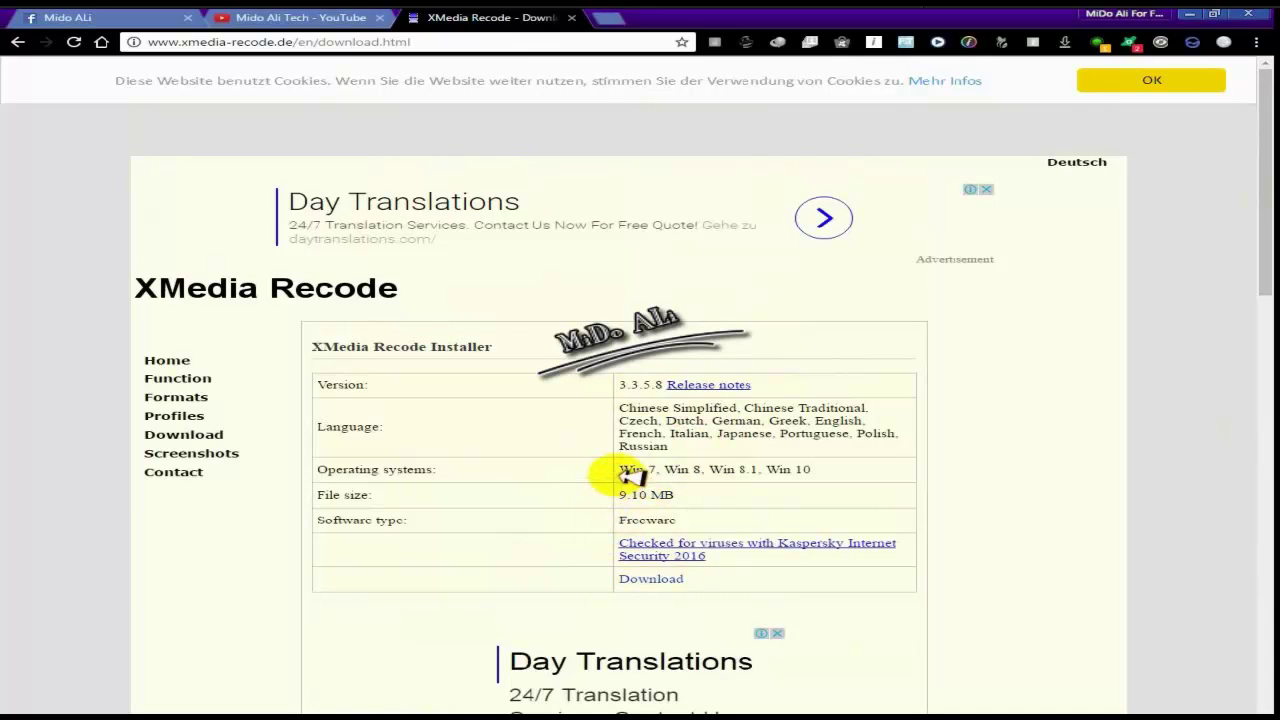
drag(626, 473, 849, 476)
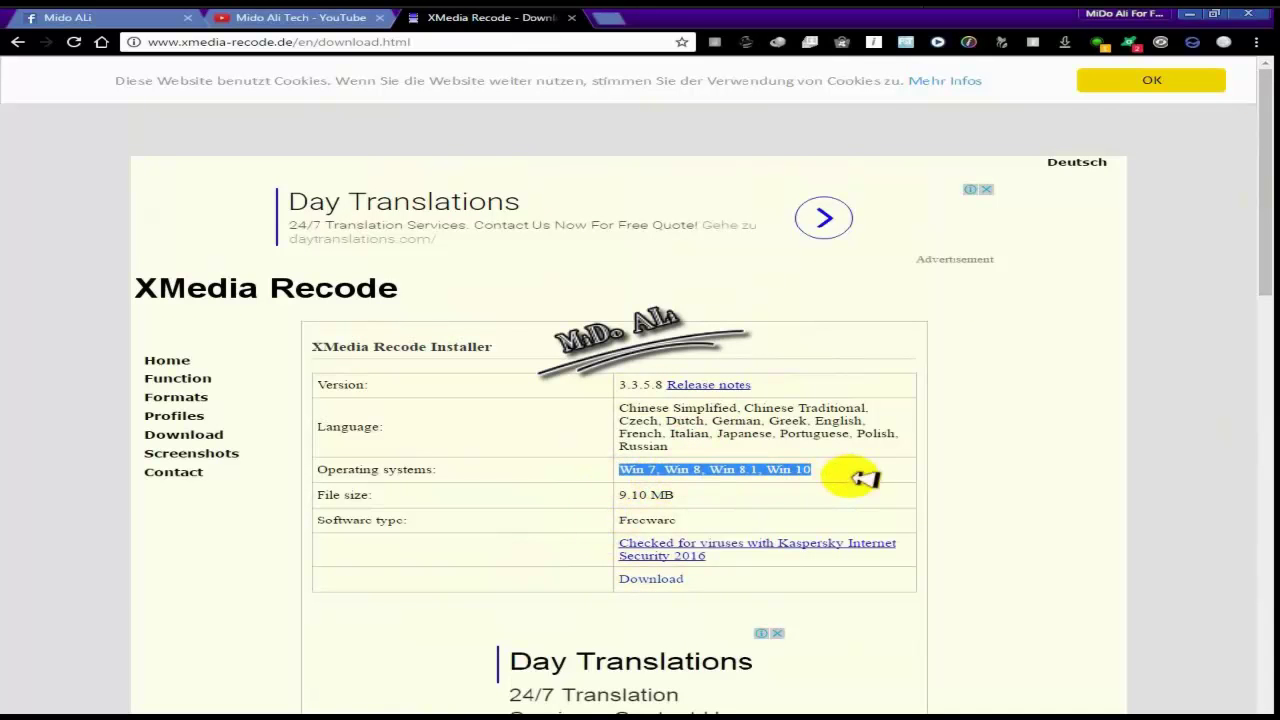
click(514, 580)
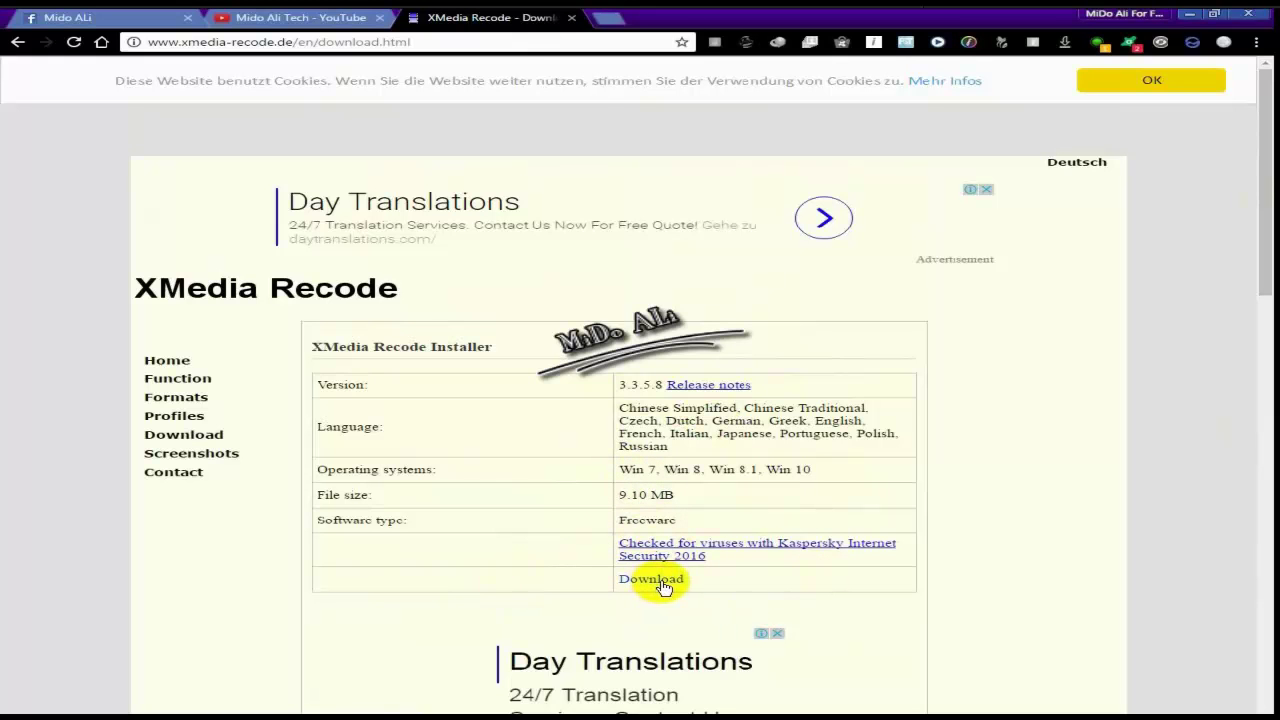
Step: Compare the Installer, Portable and Windows XP SP3/Vista editions of XMedia Recode on the download page by version, operating systems and file size
drag(633, 493, 749, 503)
click(749, 503)
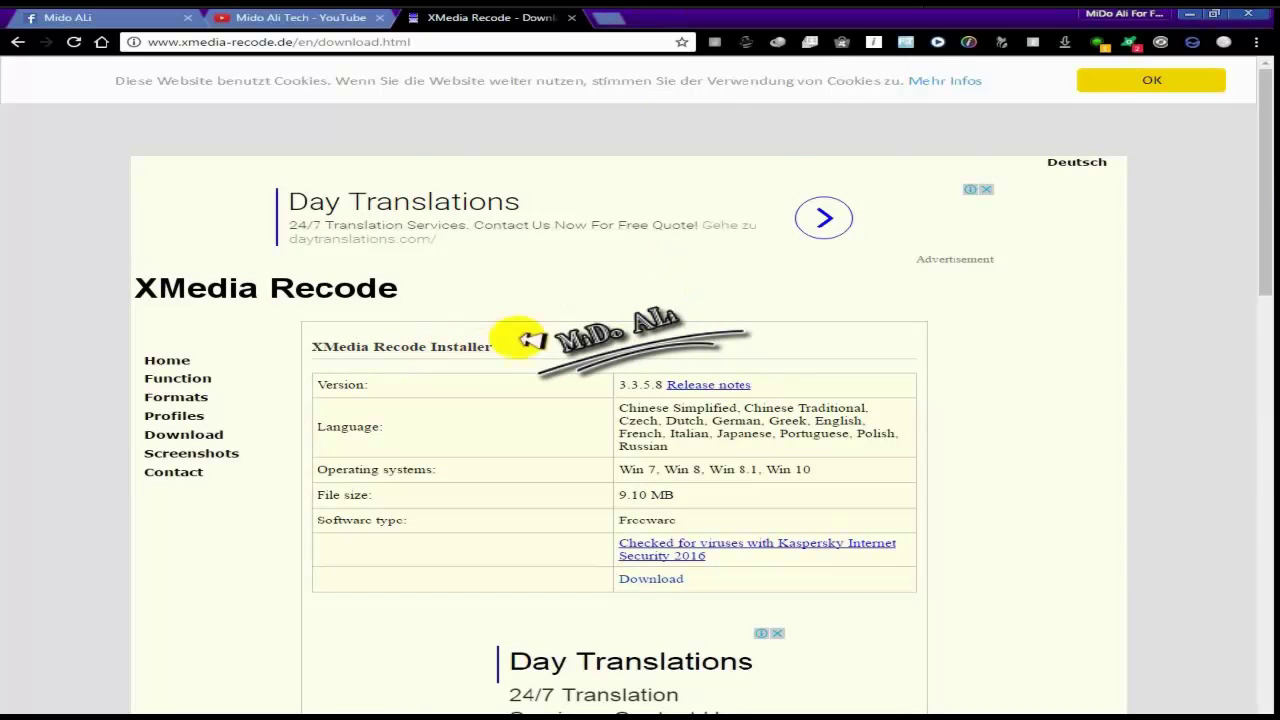
scroll(1257, 214, down, 6)
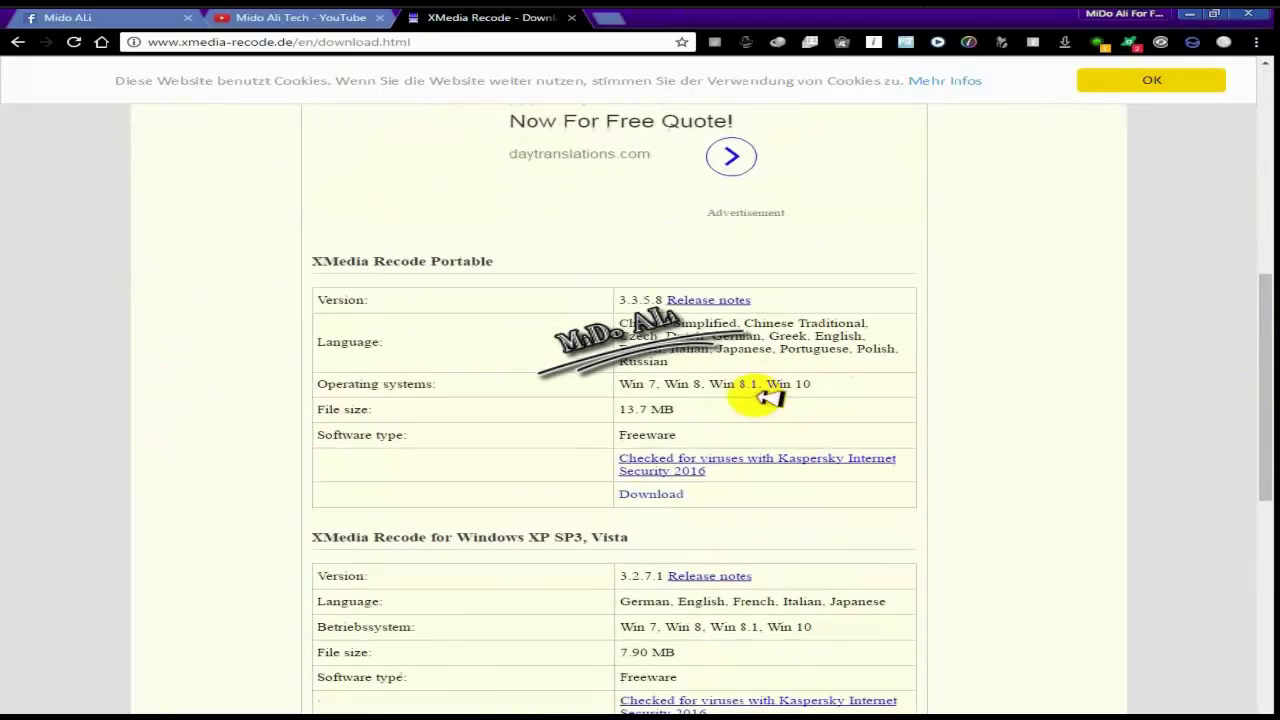
scroll(700, 420, down, 3)
scroll(666, 449, up, 5)
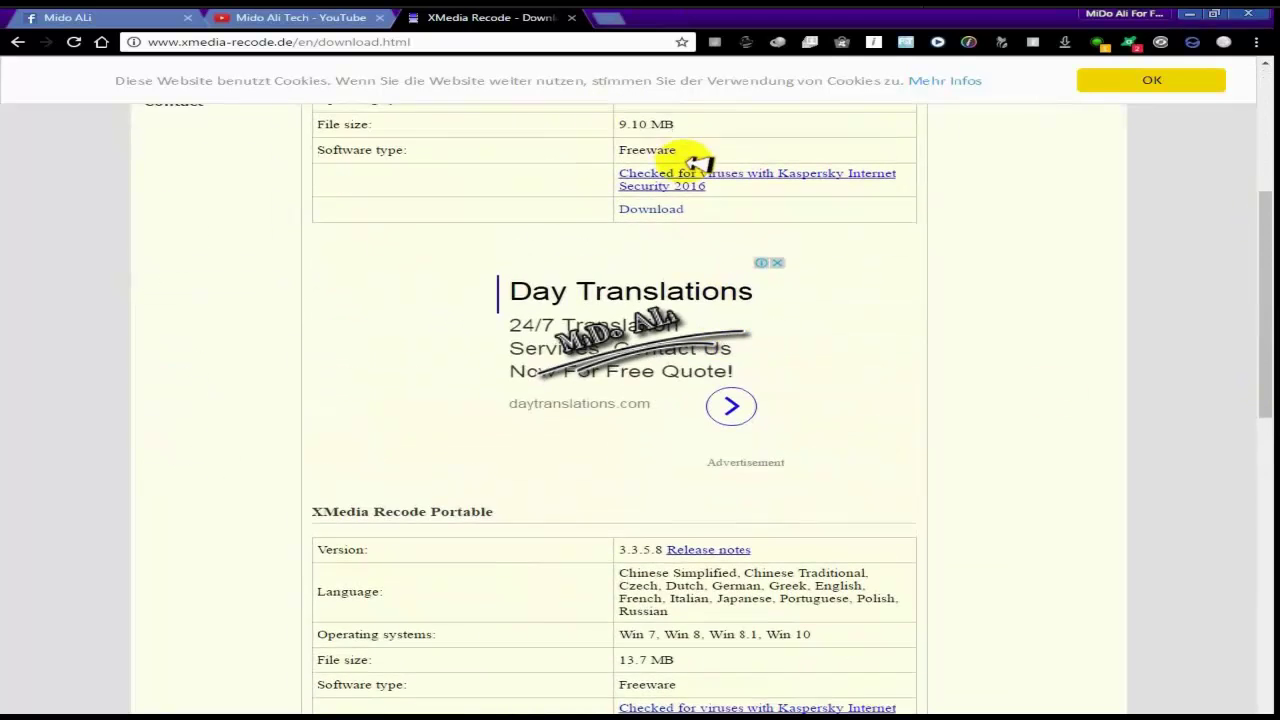
scroll(597, 420, up, 4)
scroll(757, 494, down, 6)
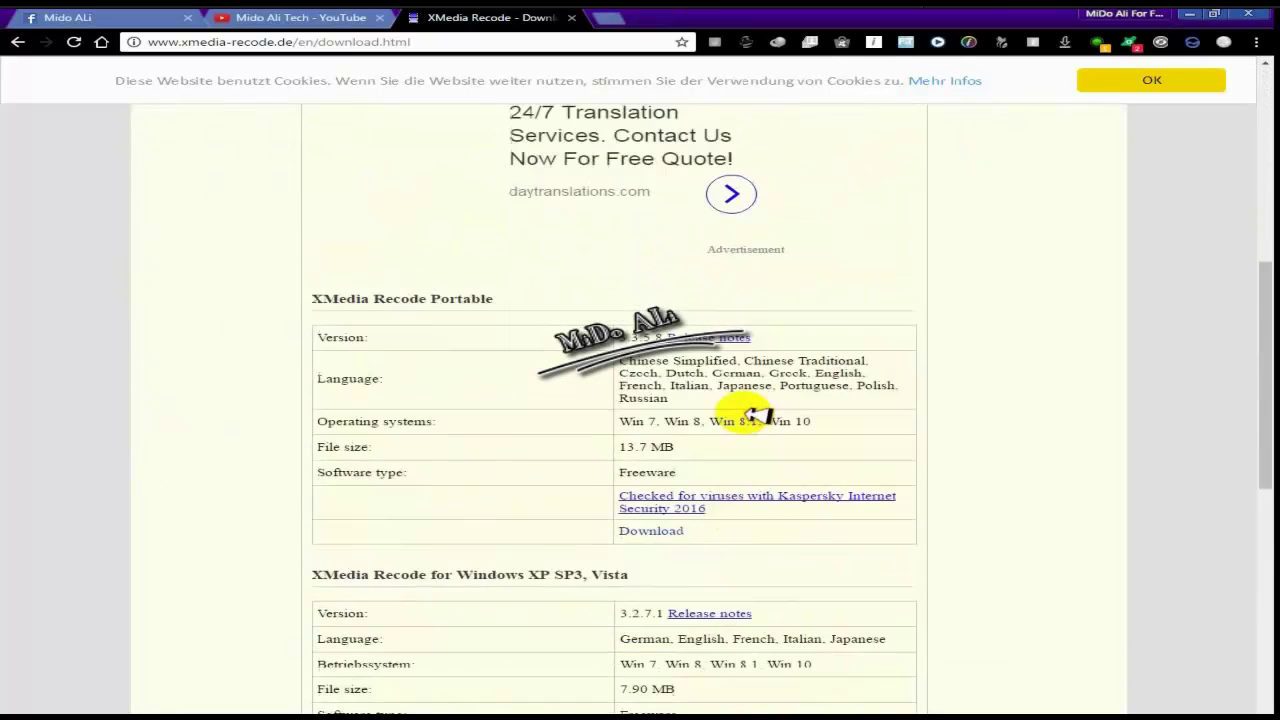
scroll(757, 414, down, 2)
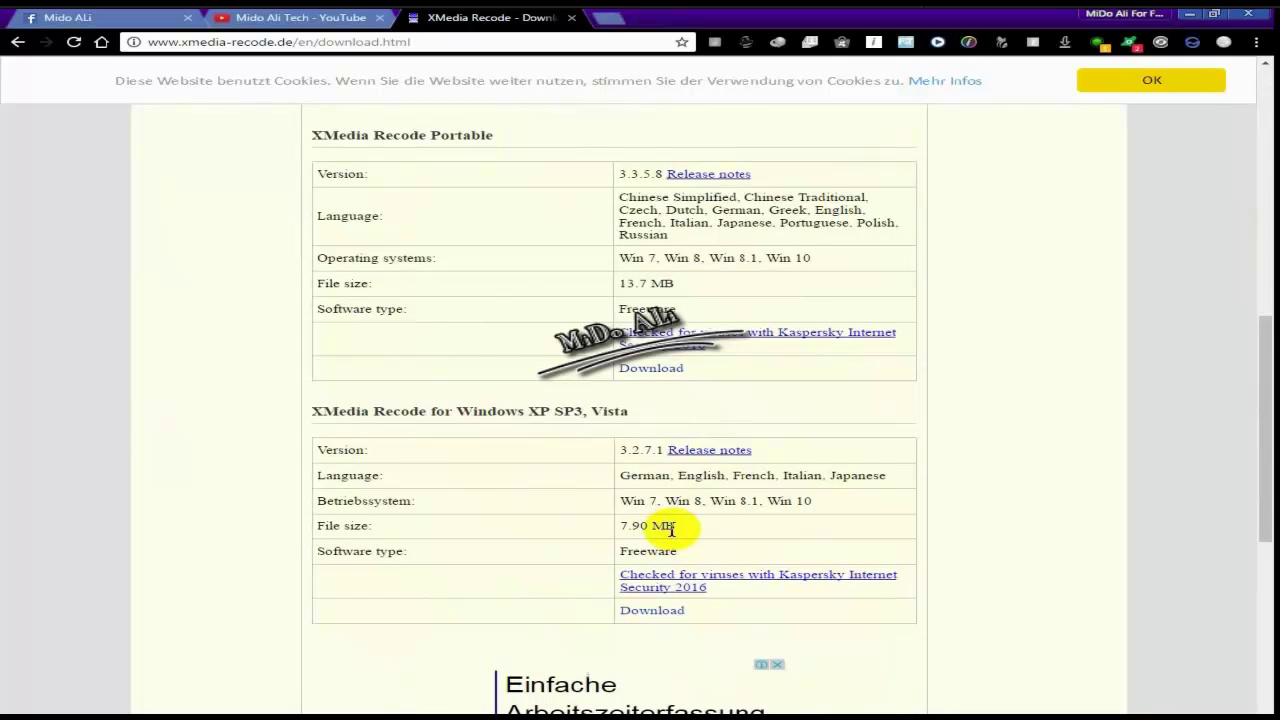
scroll(697, 532, up, 7)
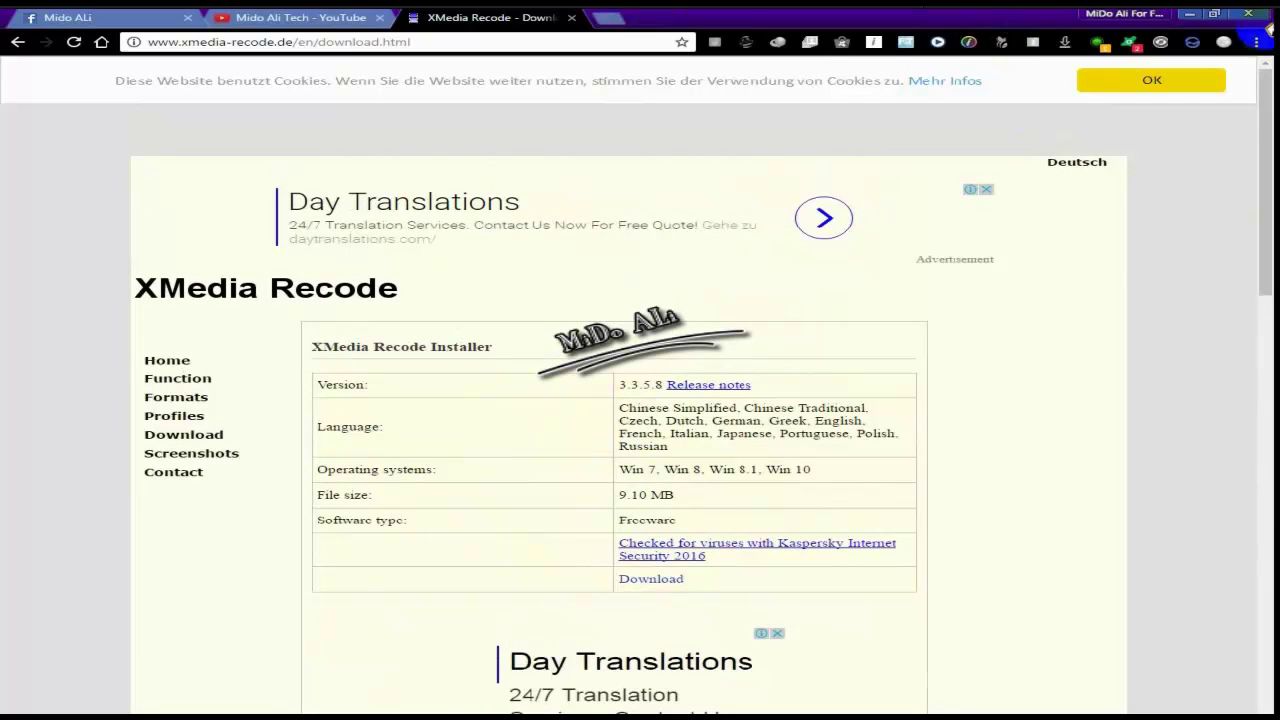
Step: Switch from the XMedia Recode download page to the YouTube channel's home page that is already open in the browser
click(300, 17)
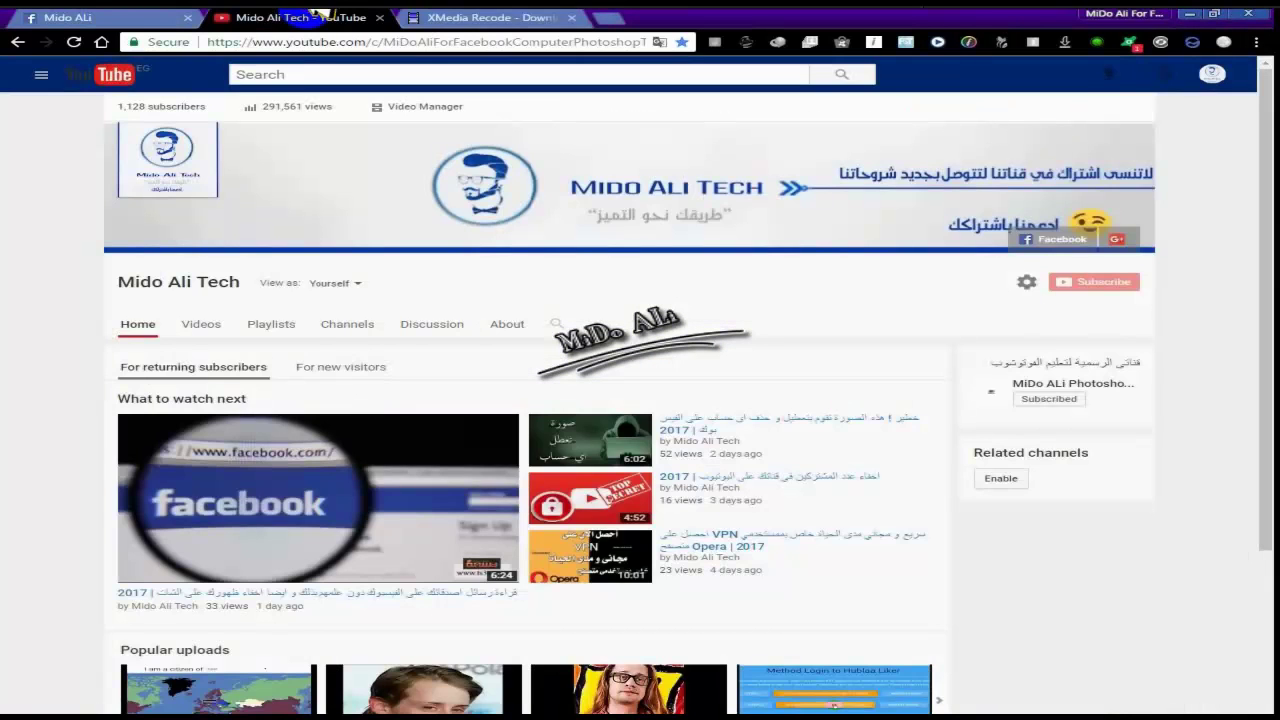
click(470, 17)
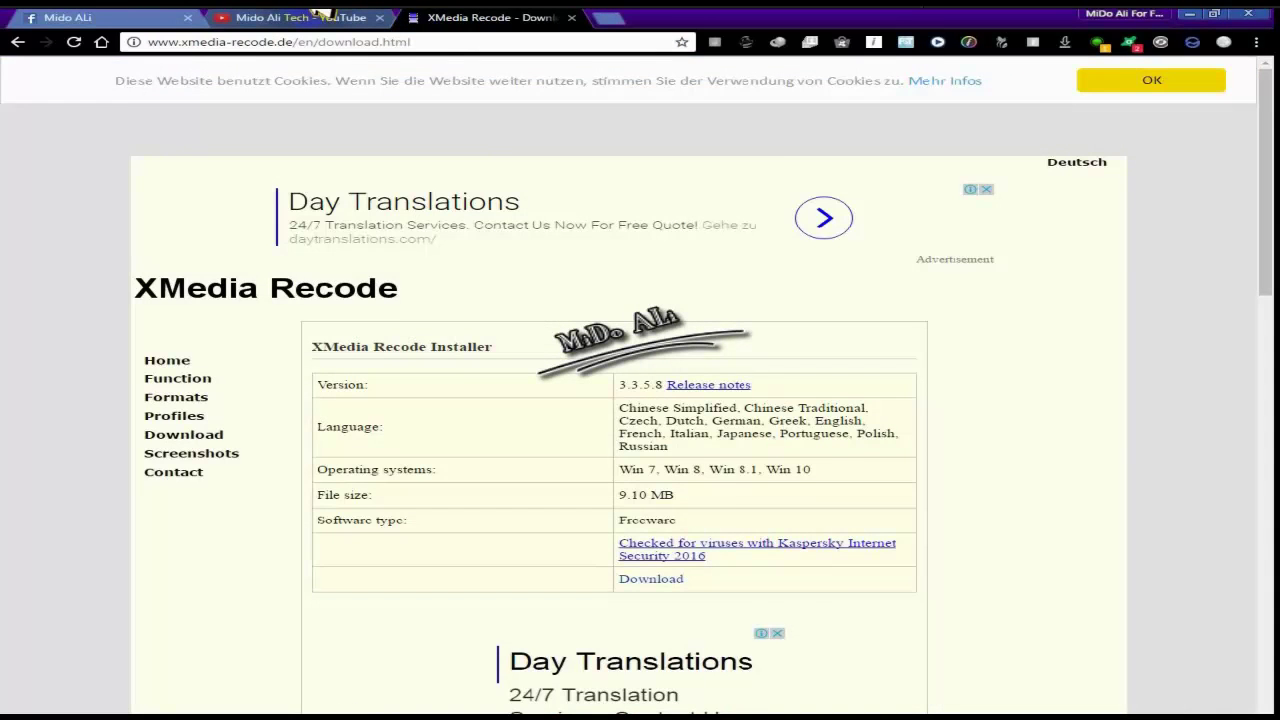
click(322, 17)
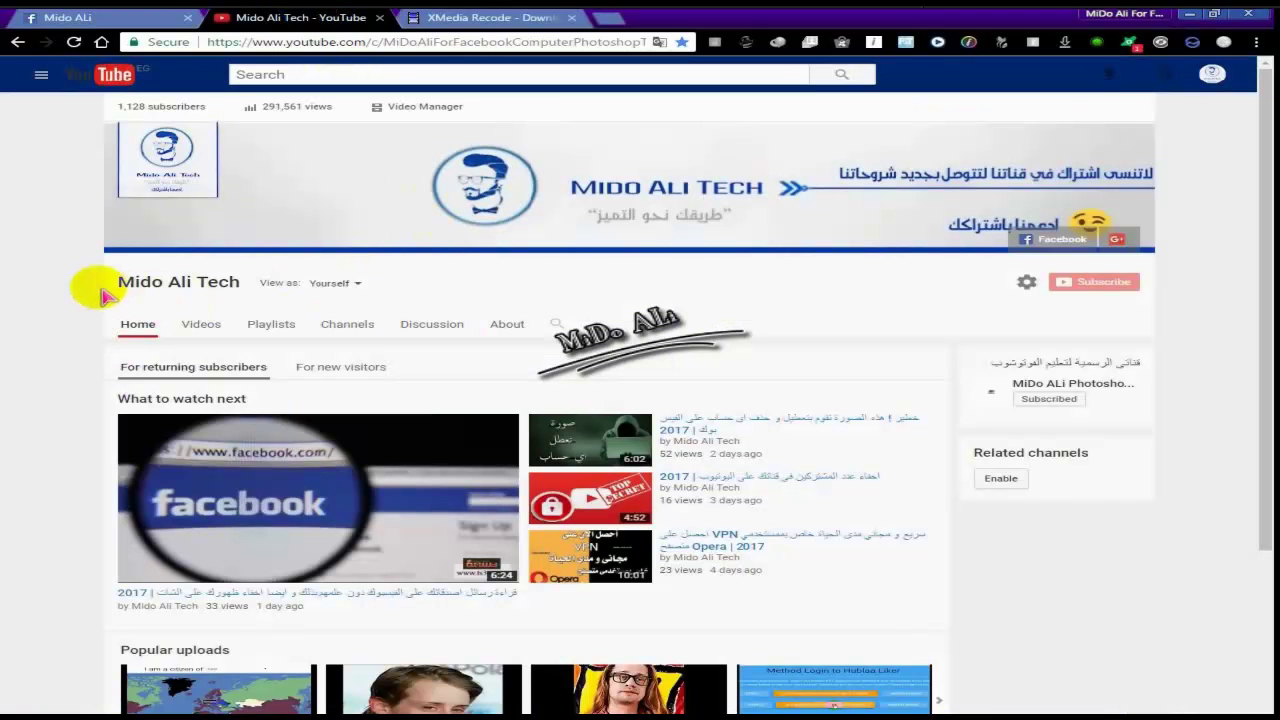